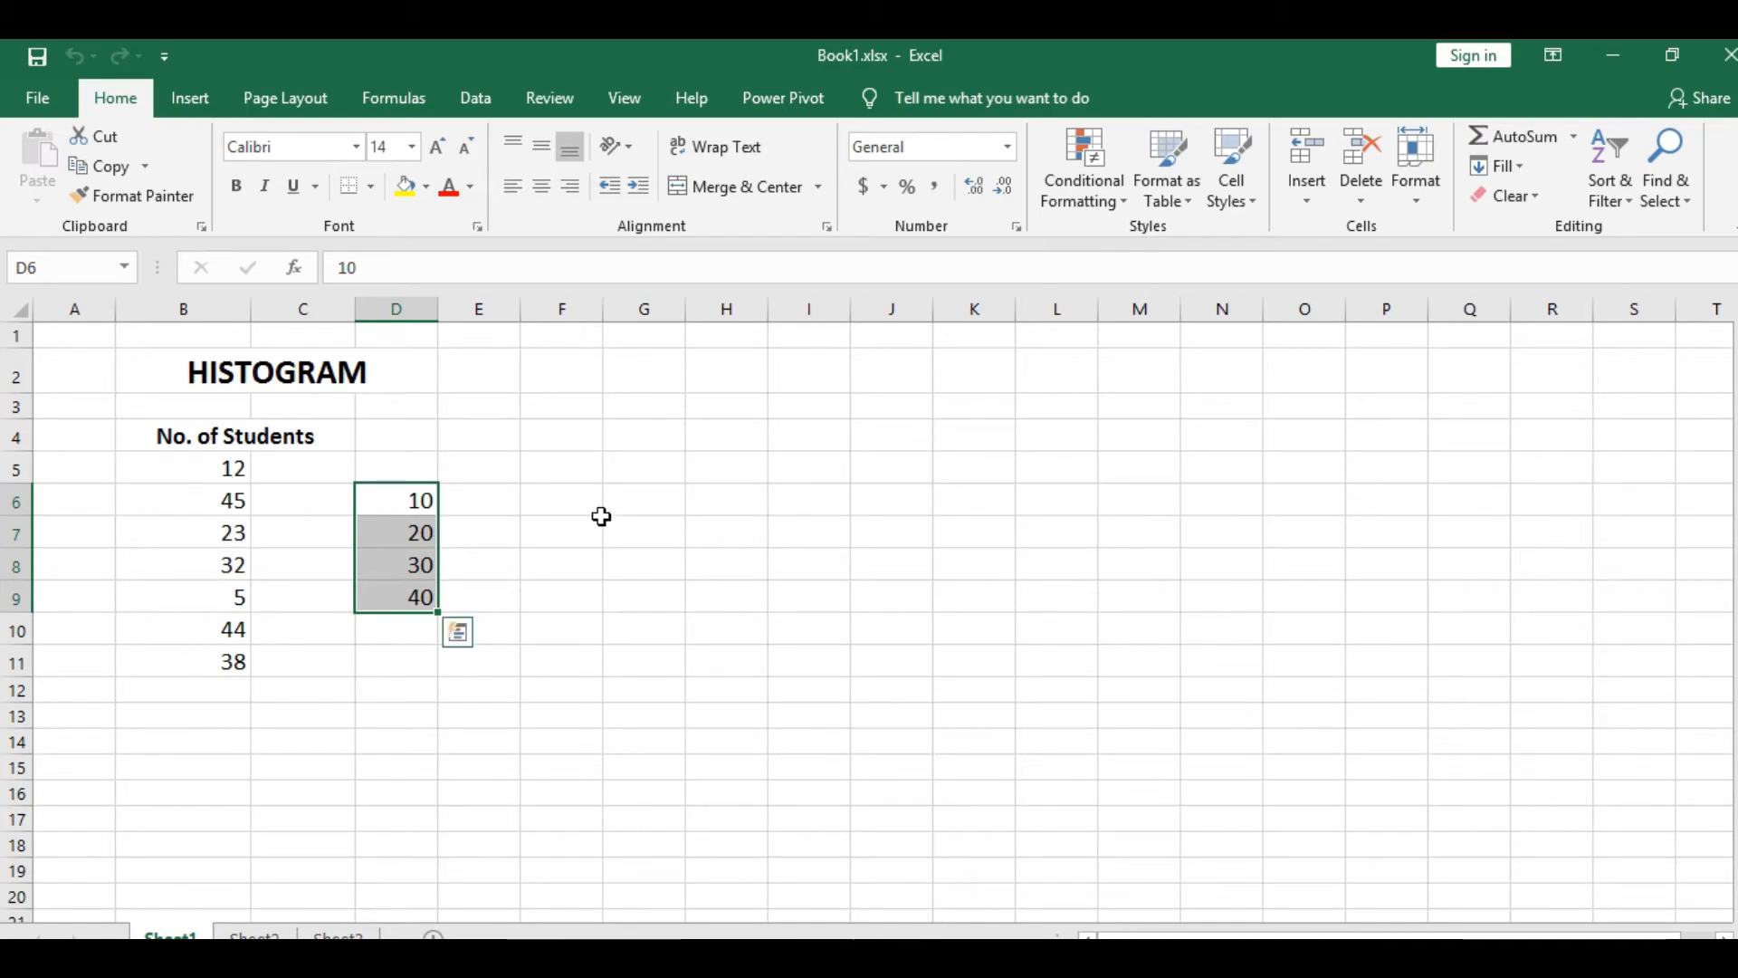
Step: Start a Histogram data analysis with input range B5:B11 and bin range D6:D9
click(627, 497)
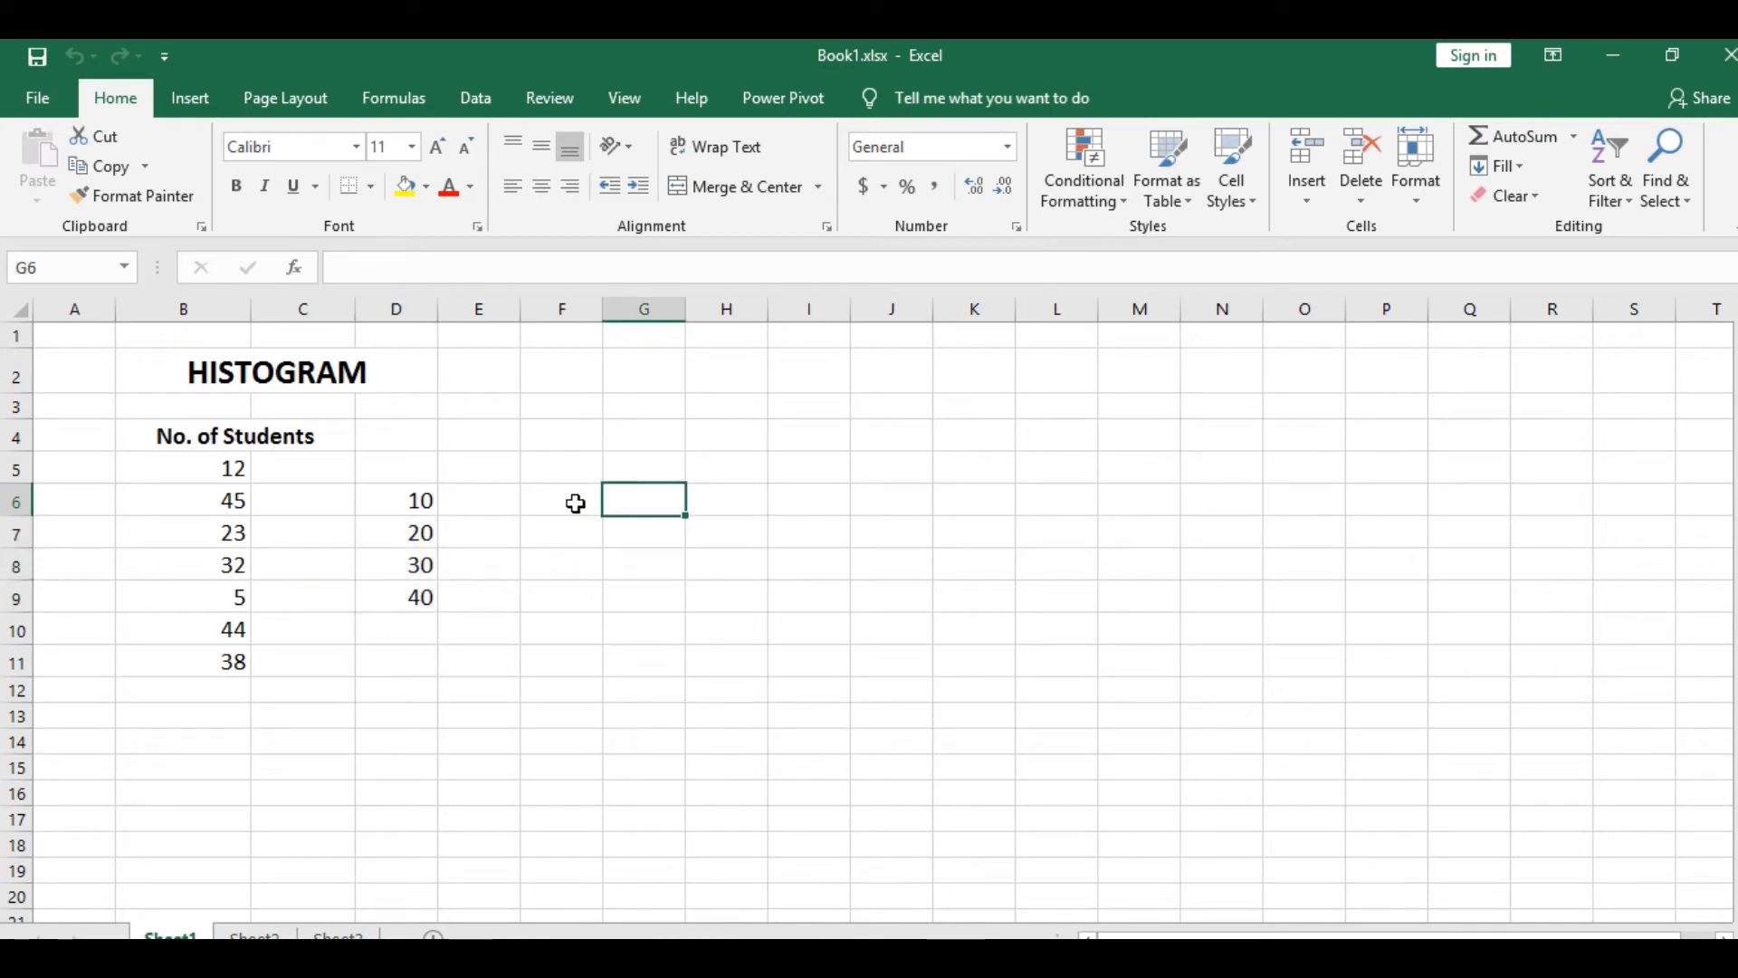
click(573, 503)
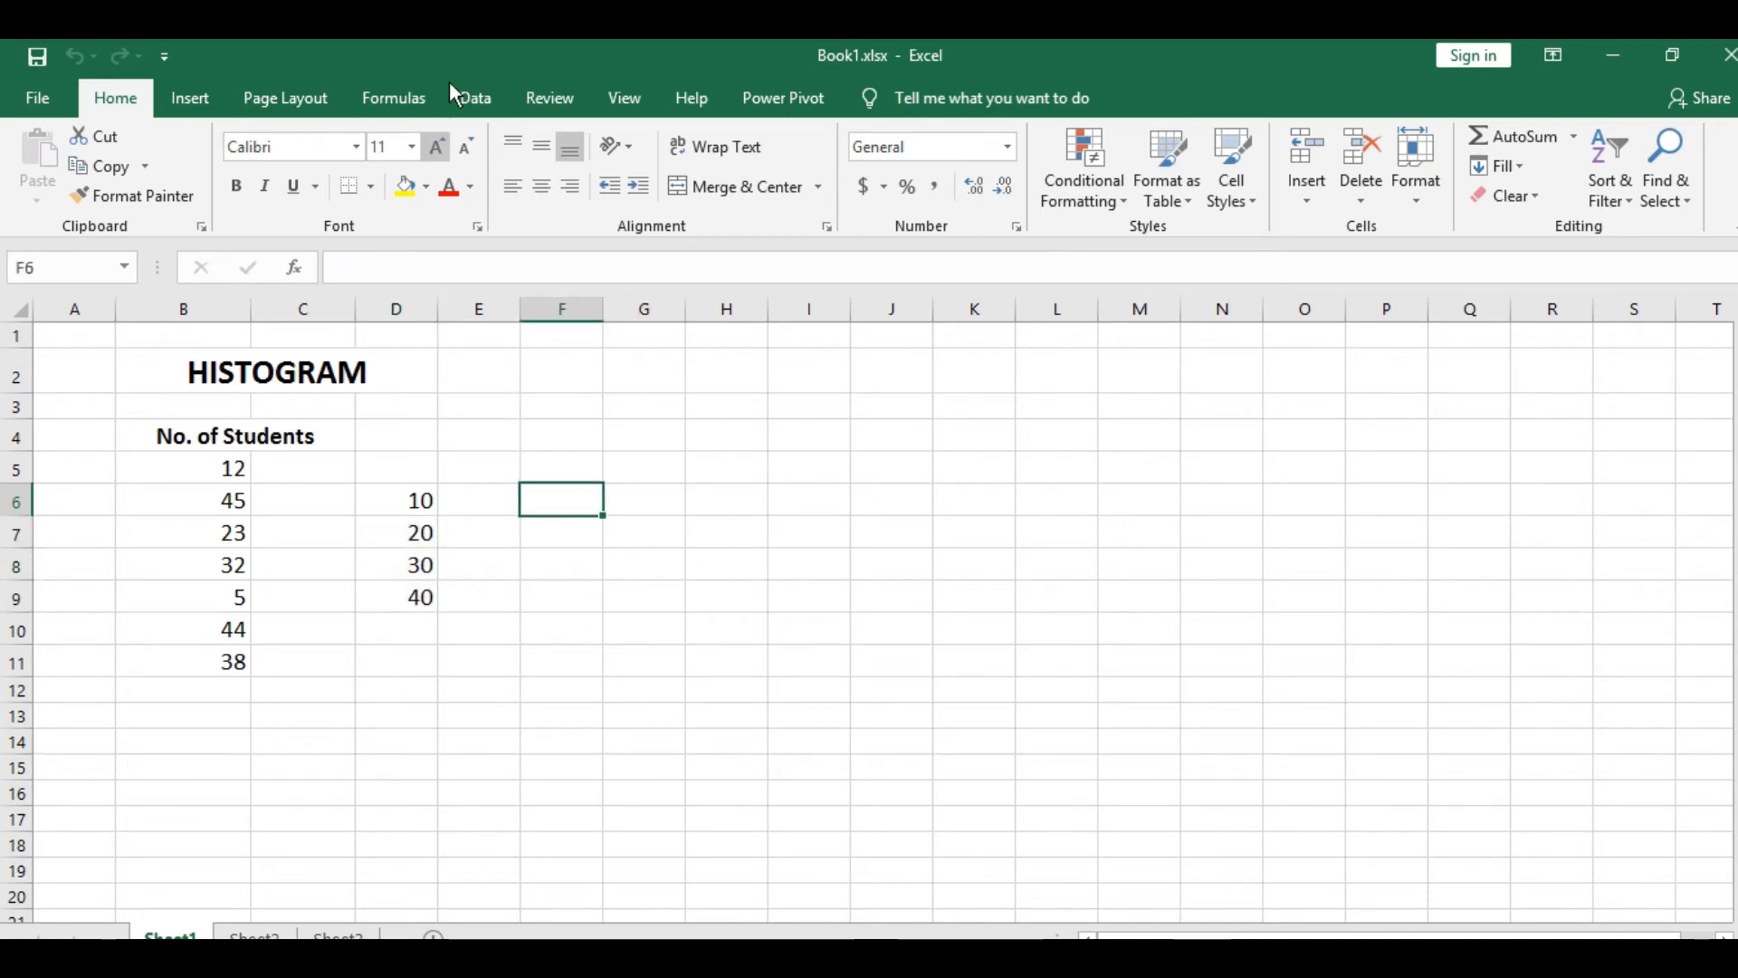
click(476, 100)
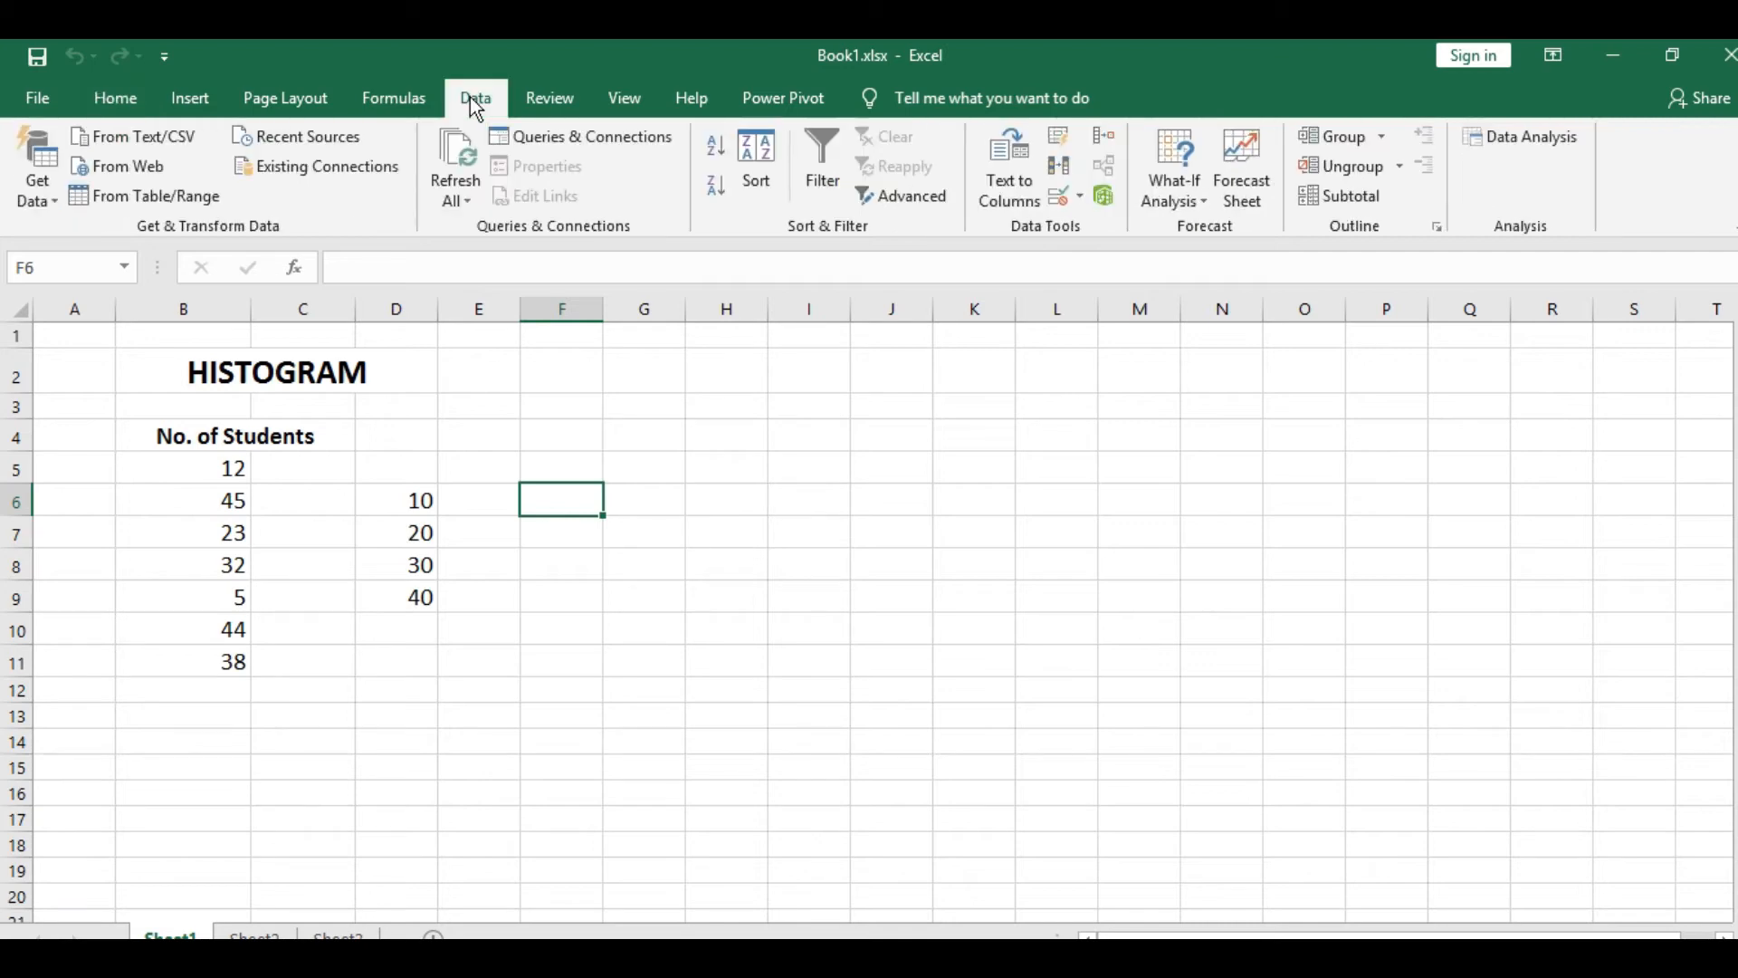
click(1552, 137)
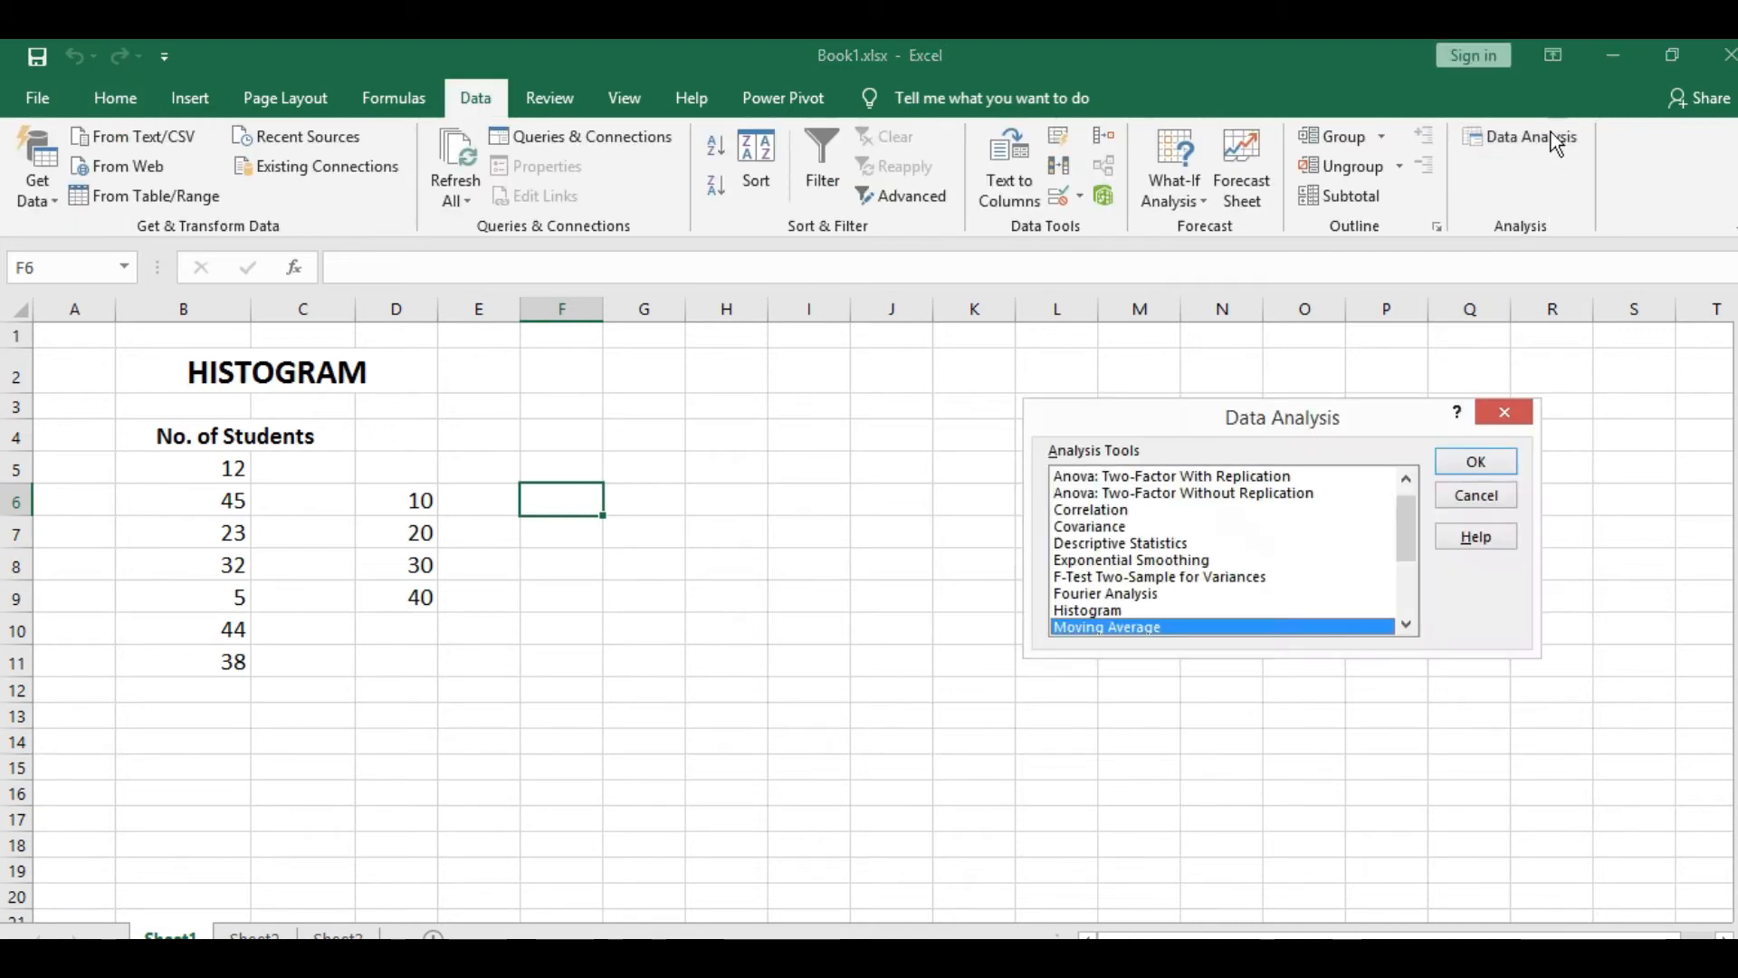
click(1093, 612)
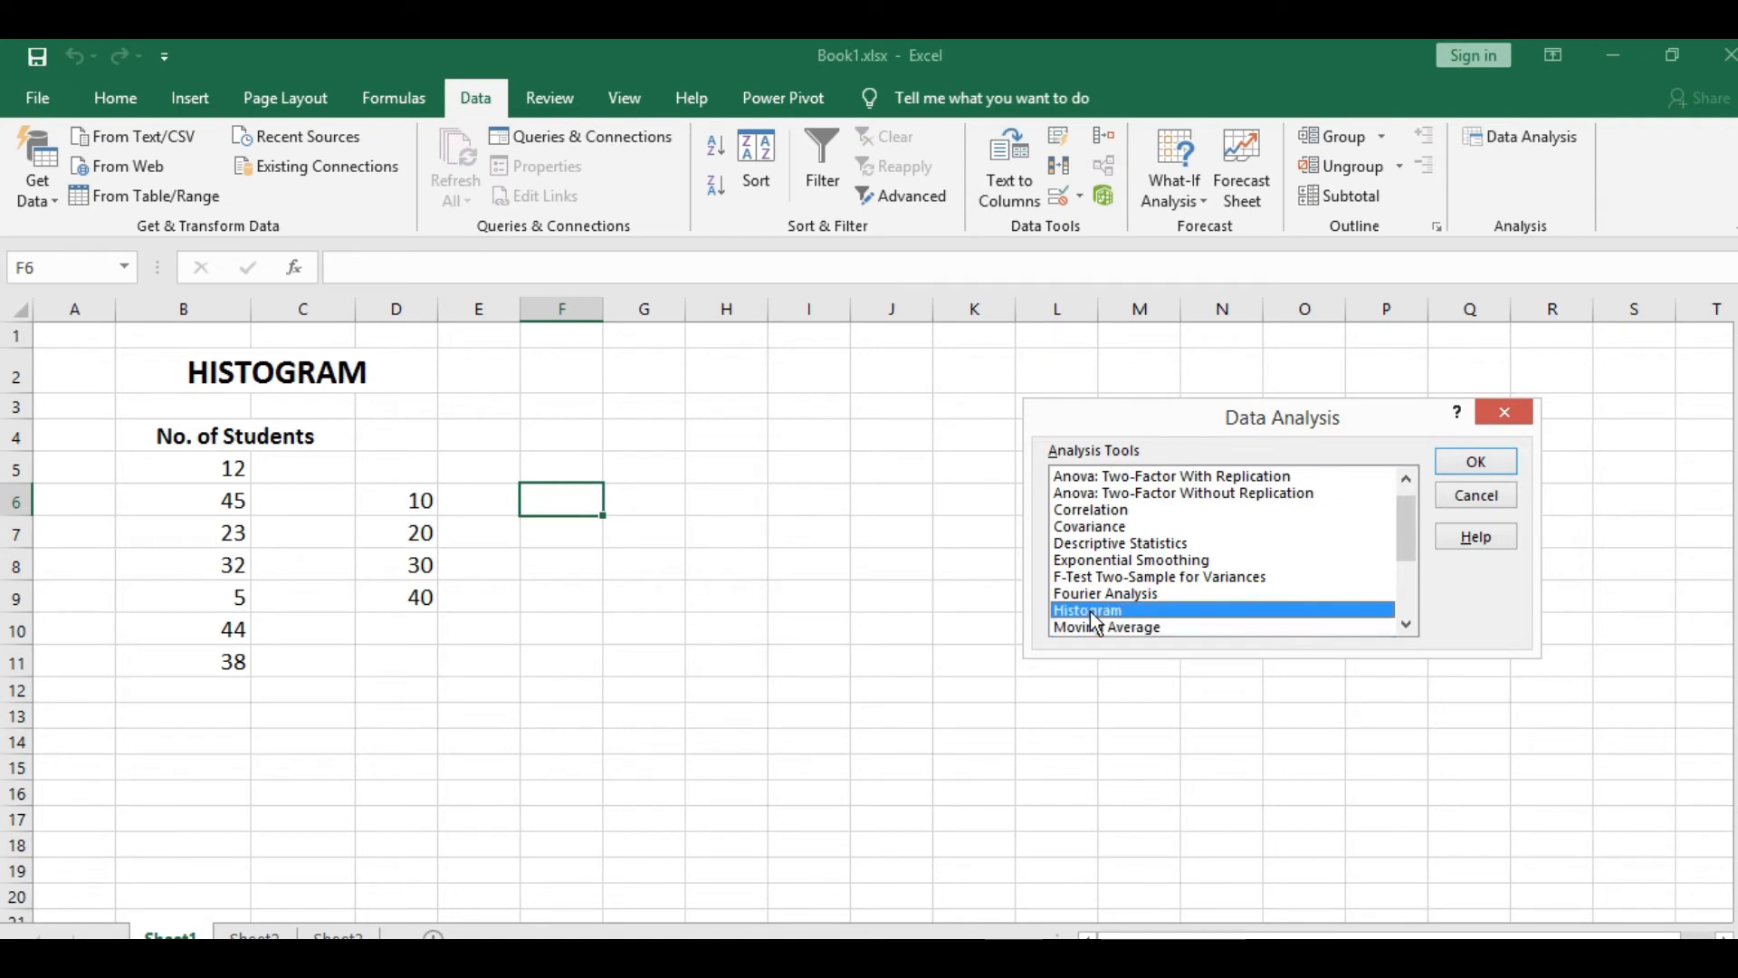
click(1476, 464)
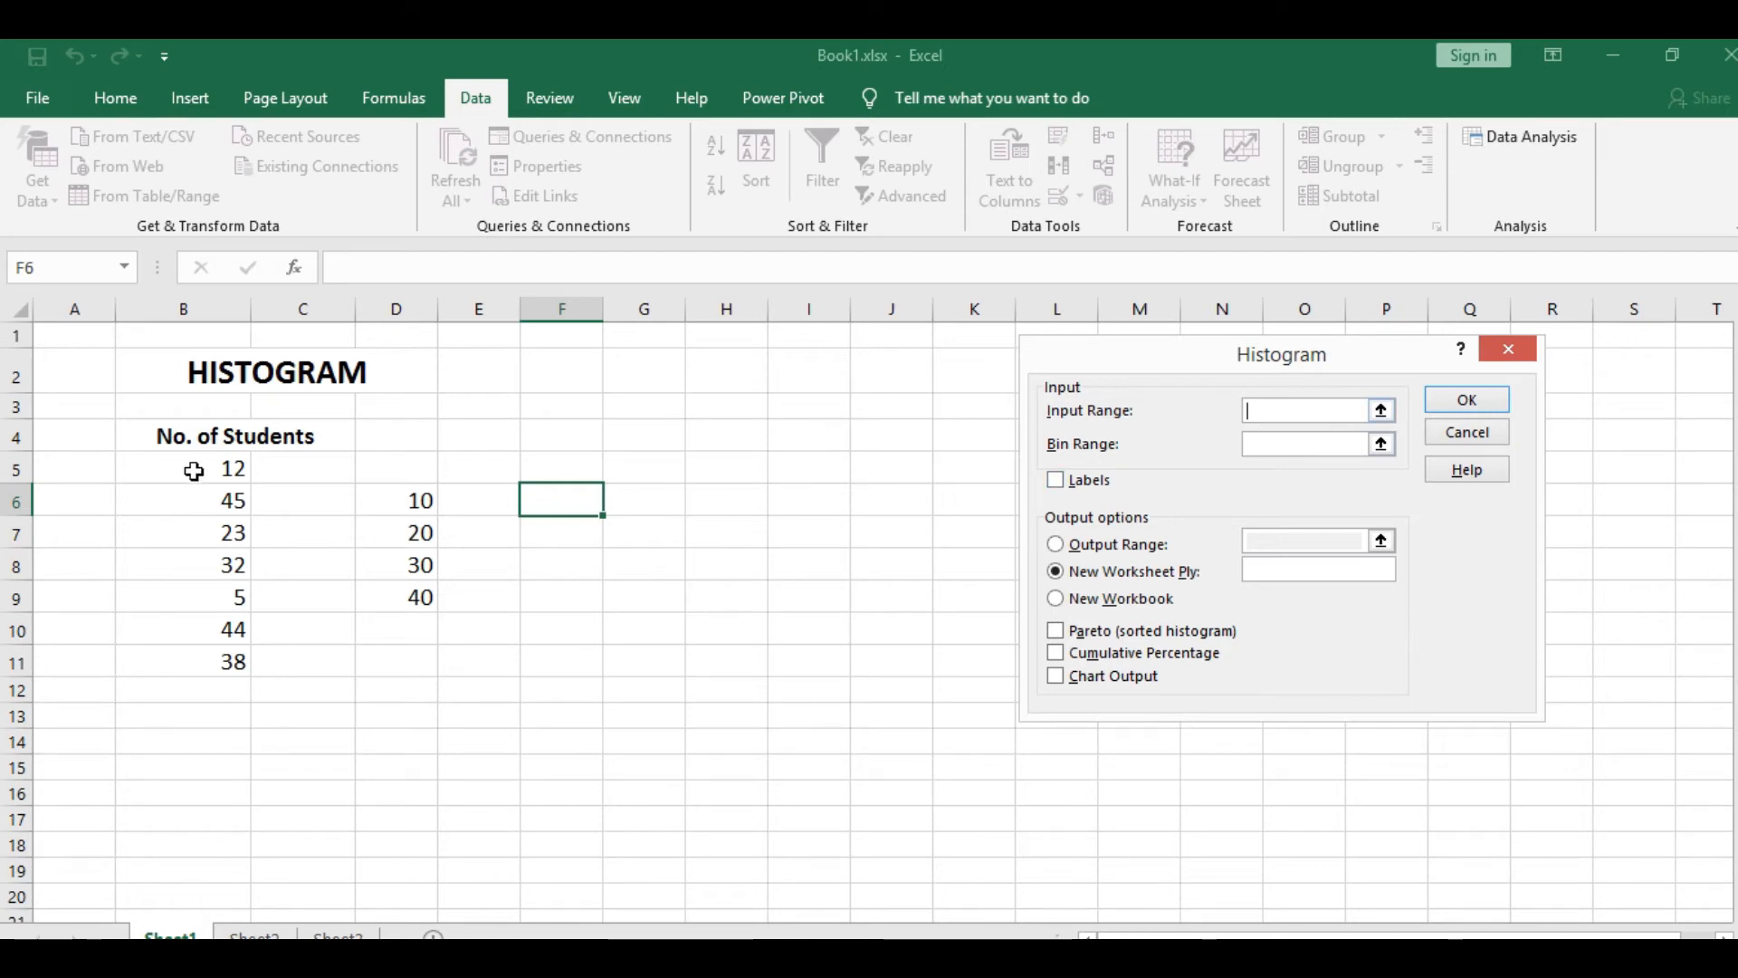
drag(193, 467, 202, 662)
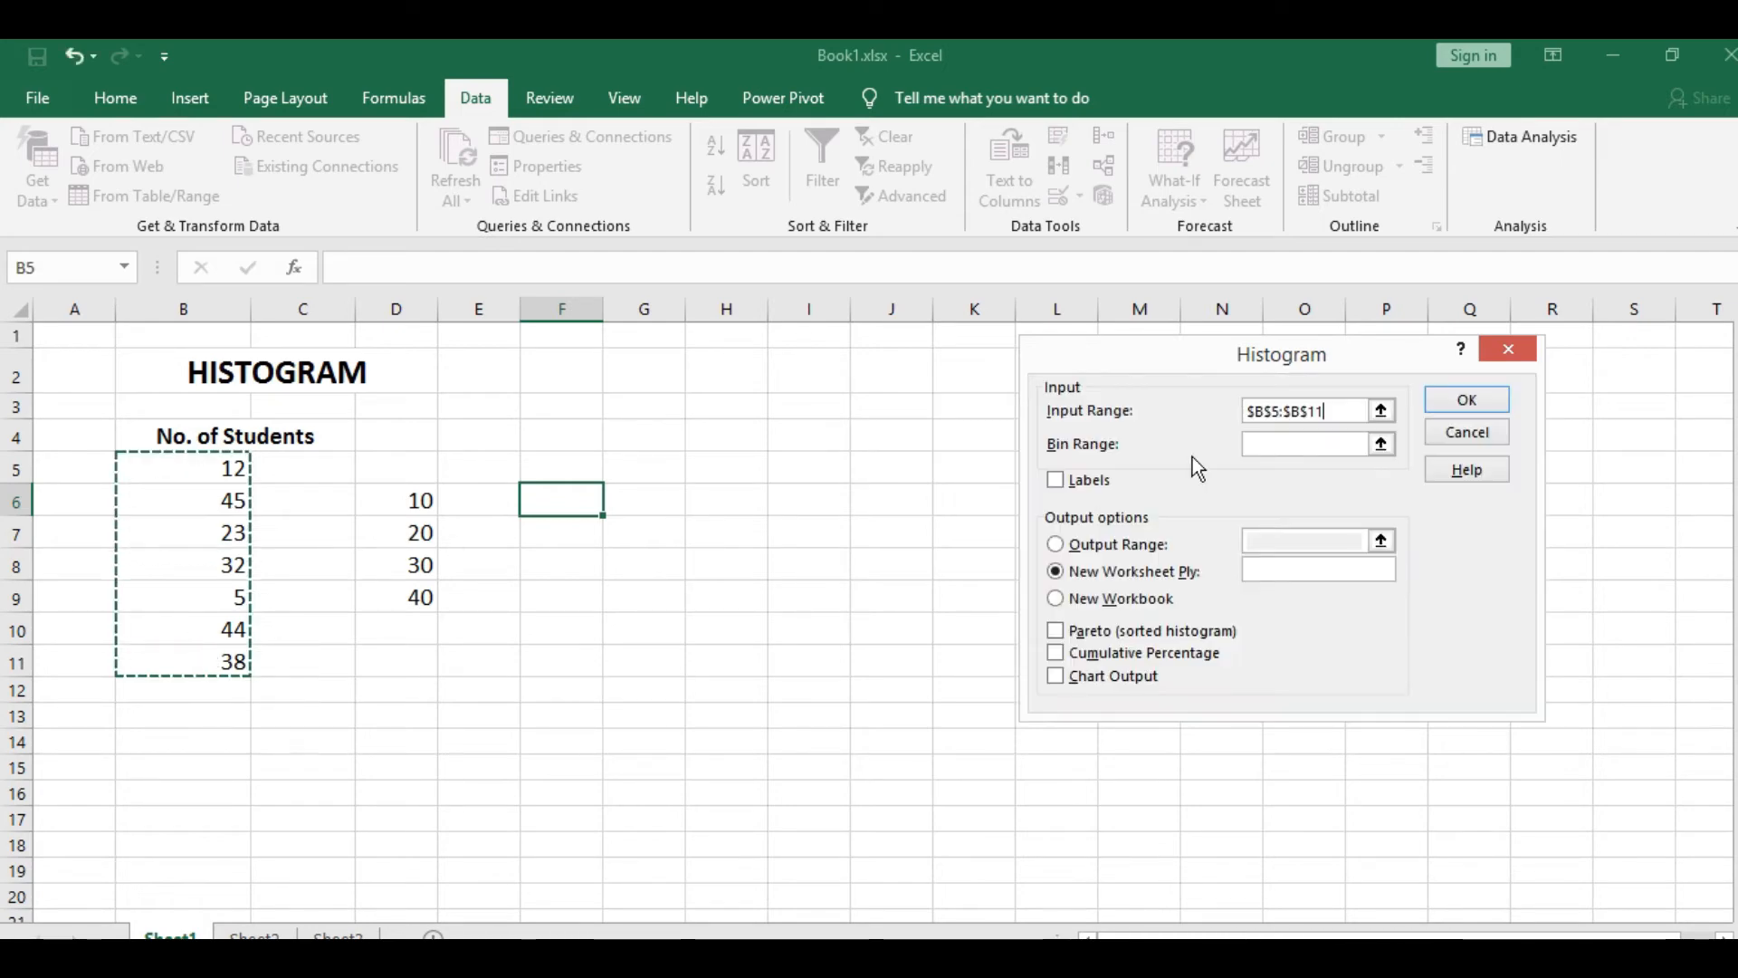
click(1306, 442)
drag(421, 500, 427, 596)
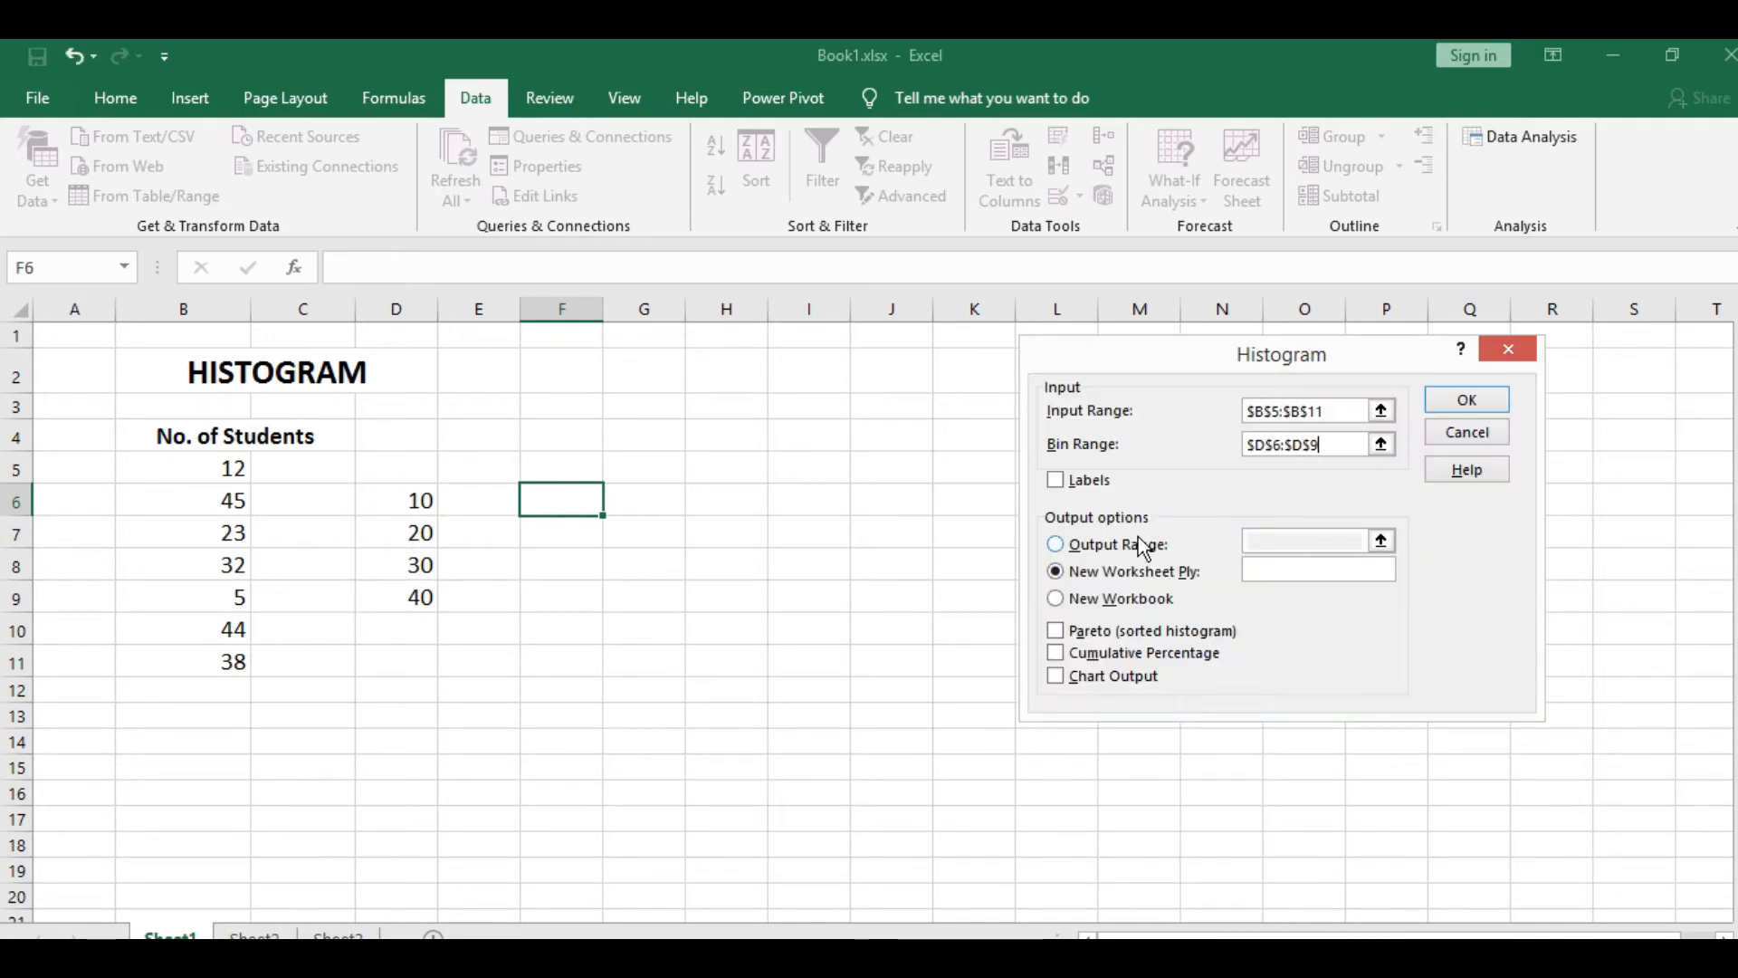
Step: Set the histogram's output range to F6:J16, include chart output, and generate it
click(1055, 544)
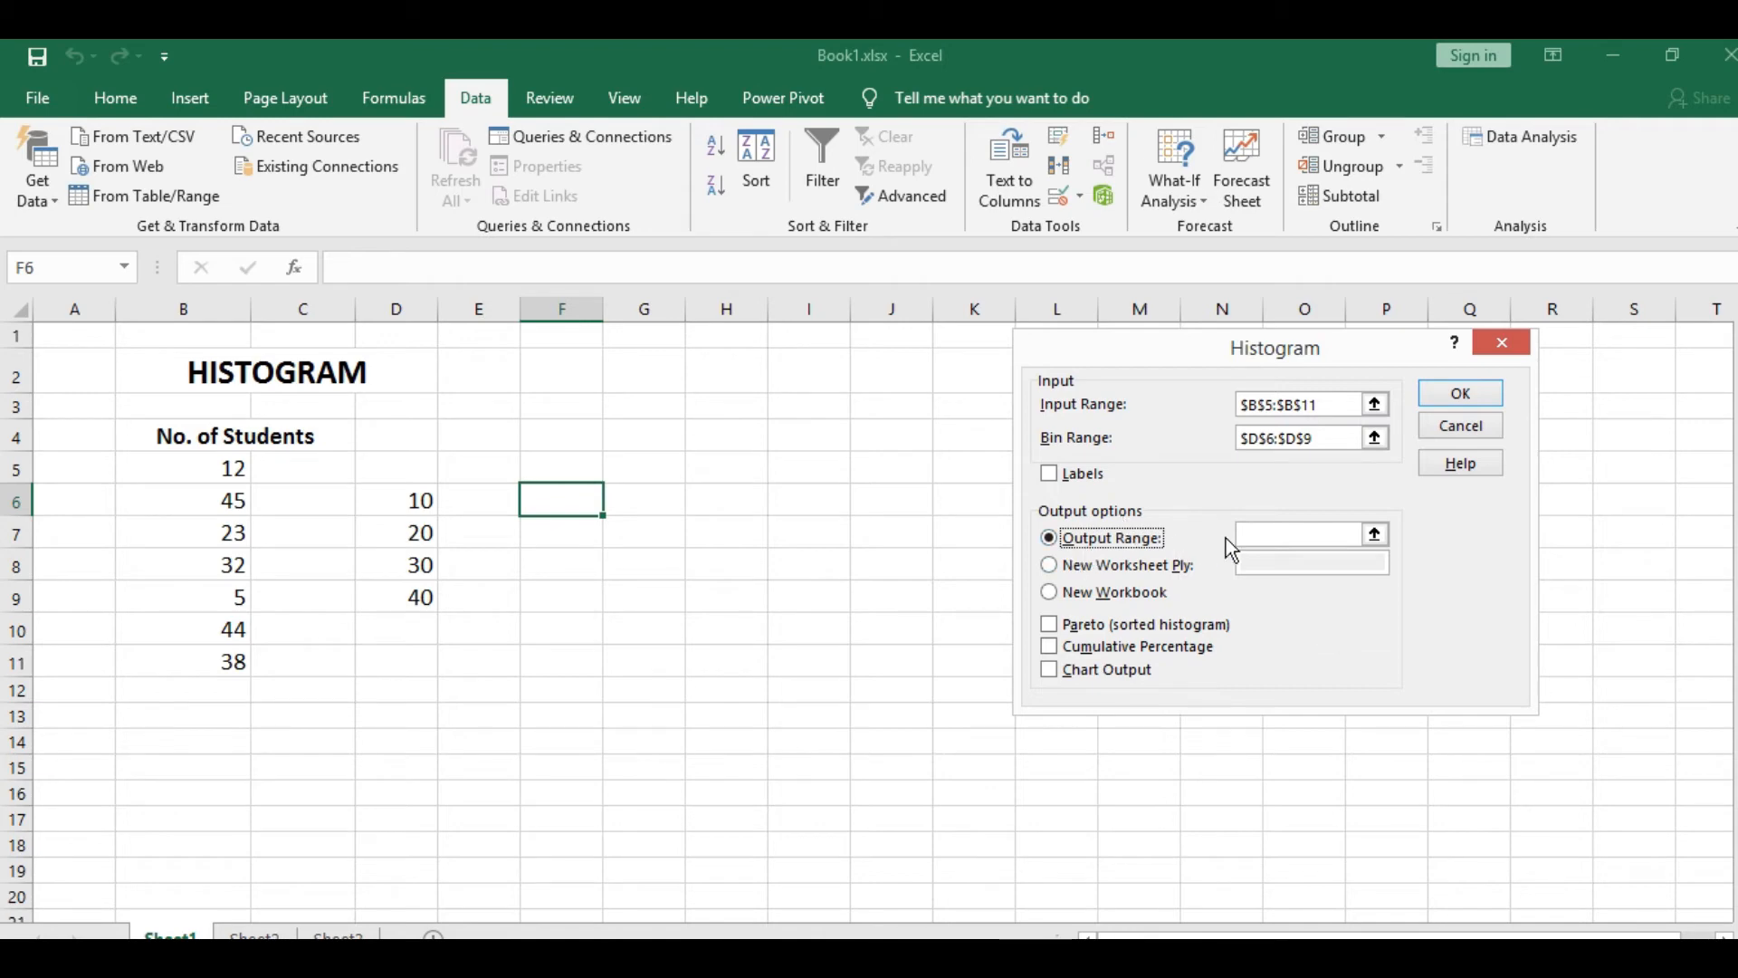
click(1257, 533)
drag(570, 497, 860, 801)
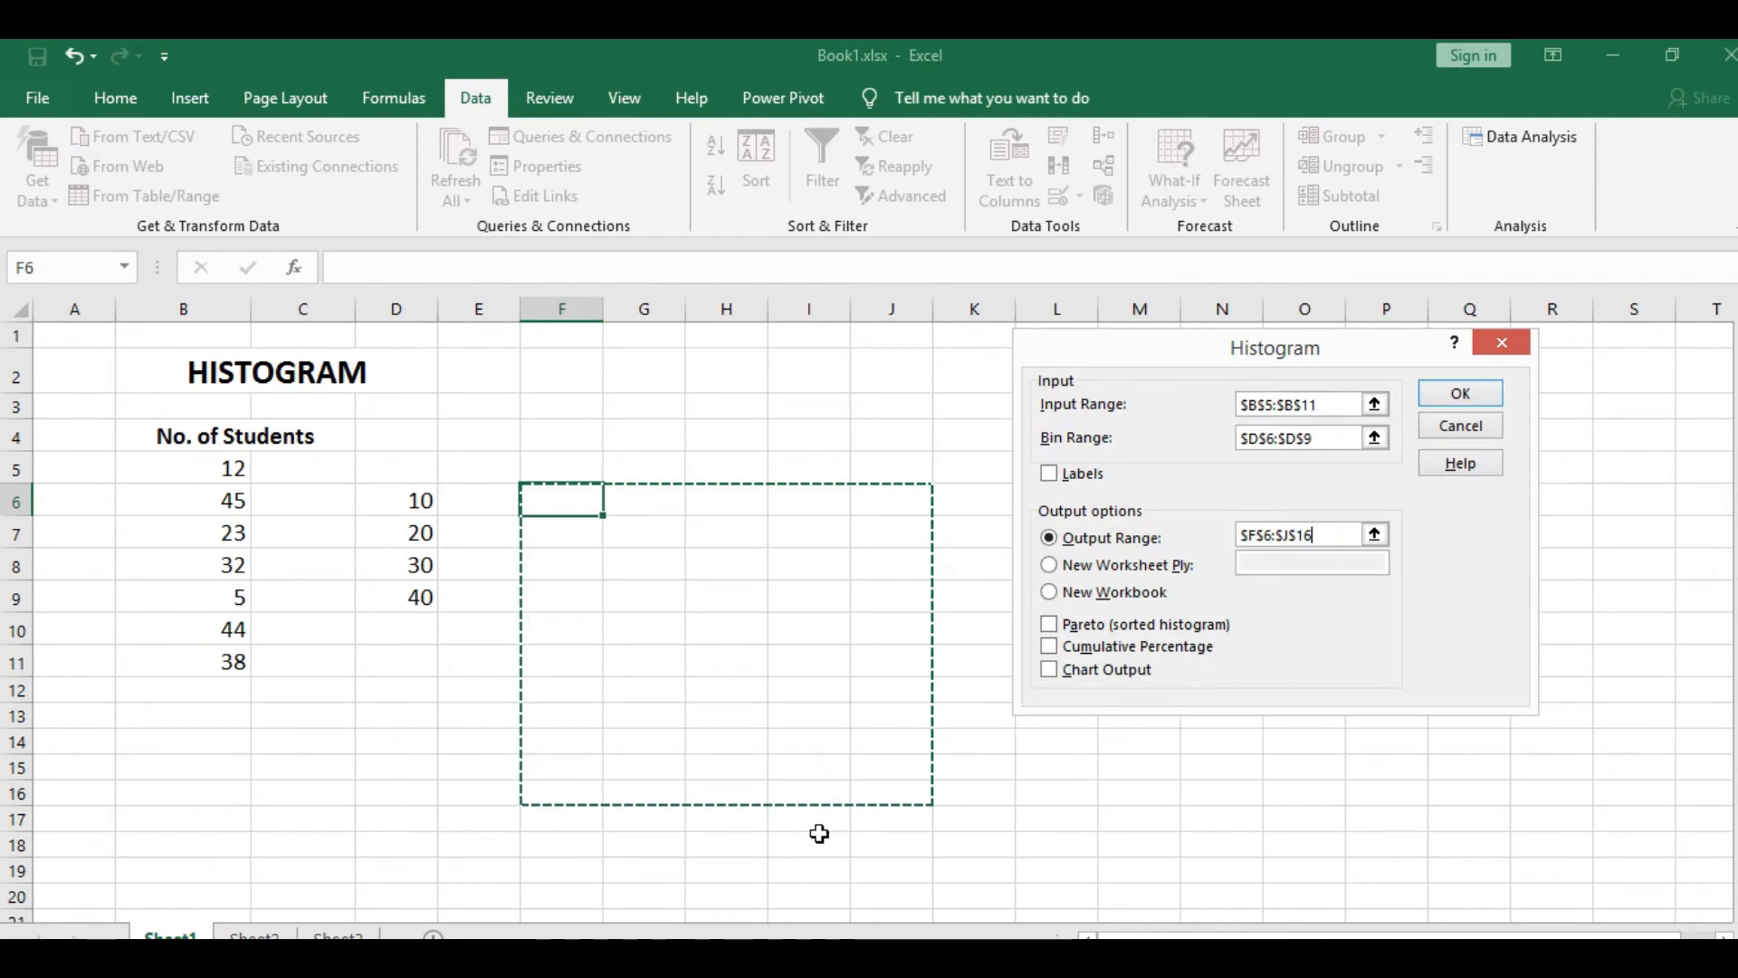
click(1059, 675)
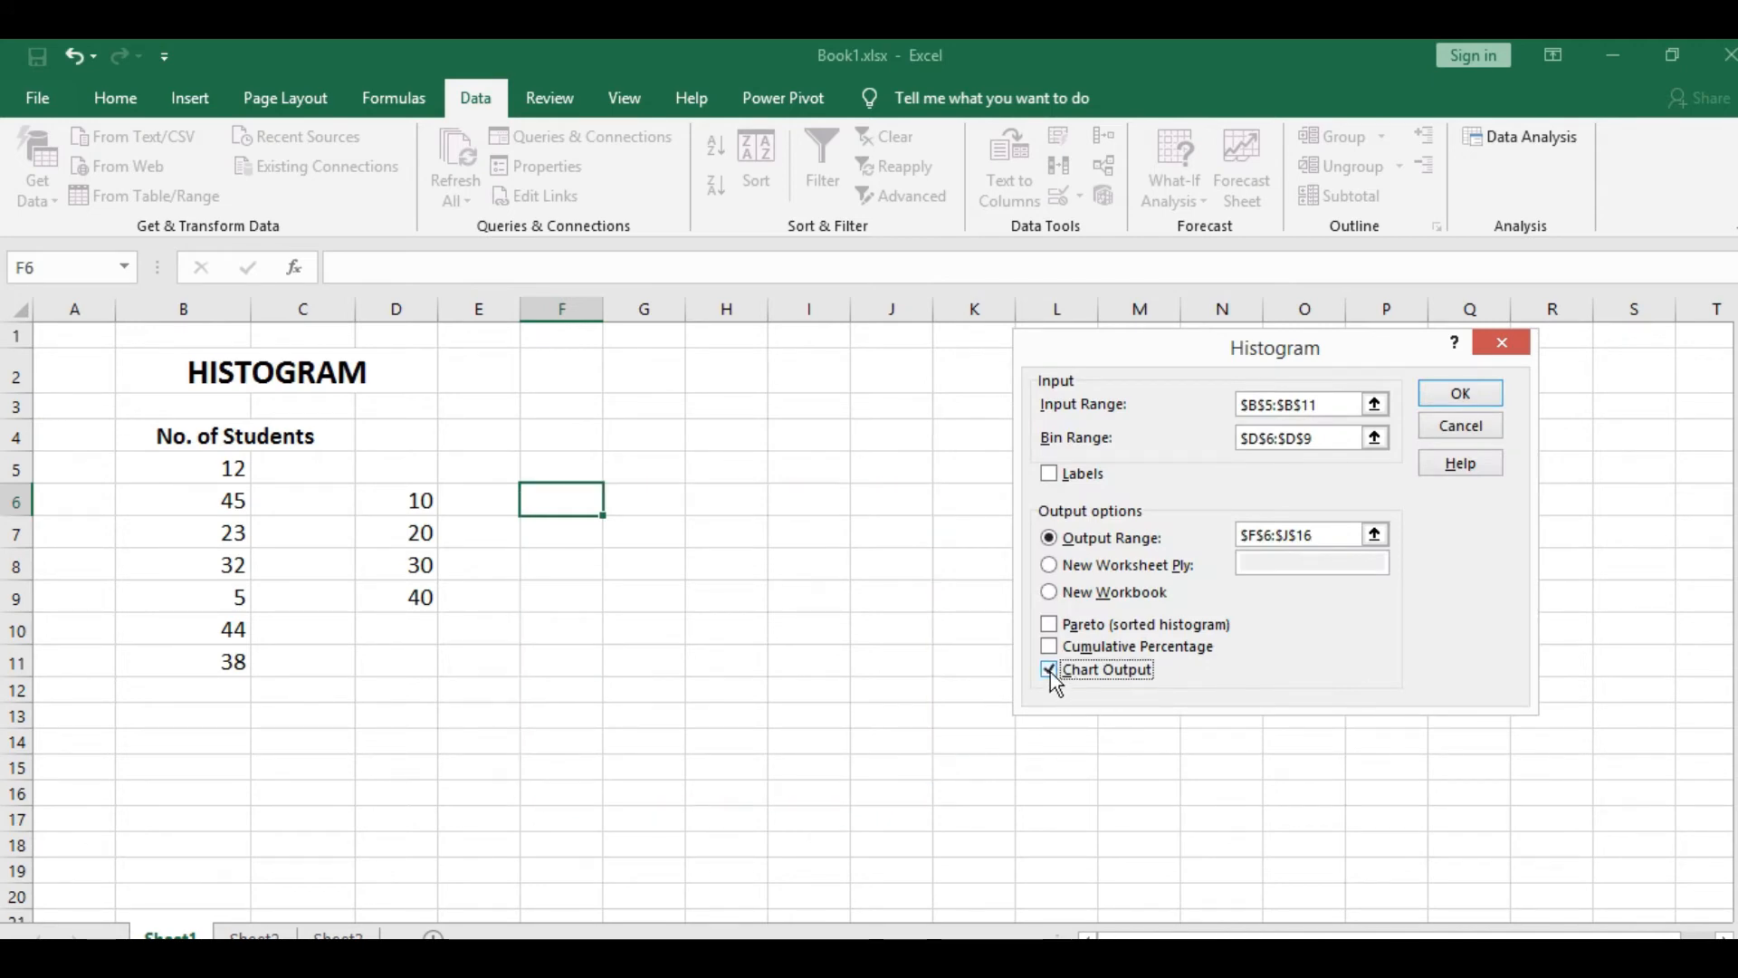
click(1460, 391)
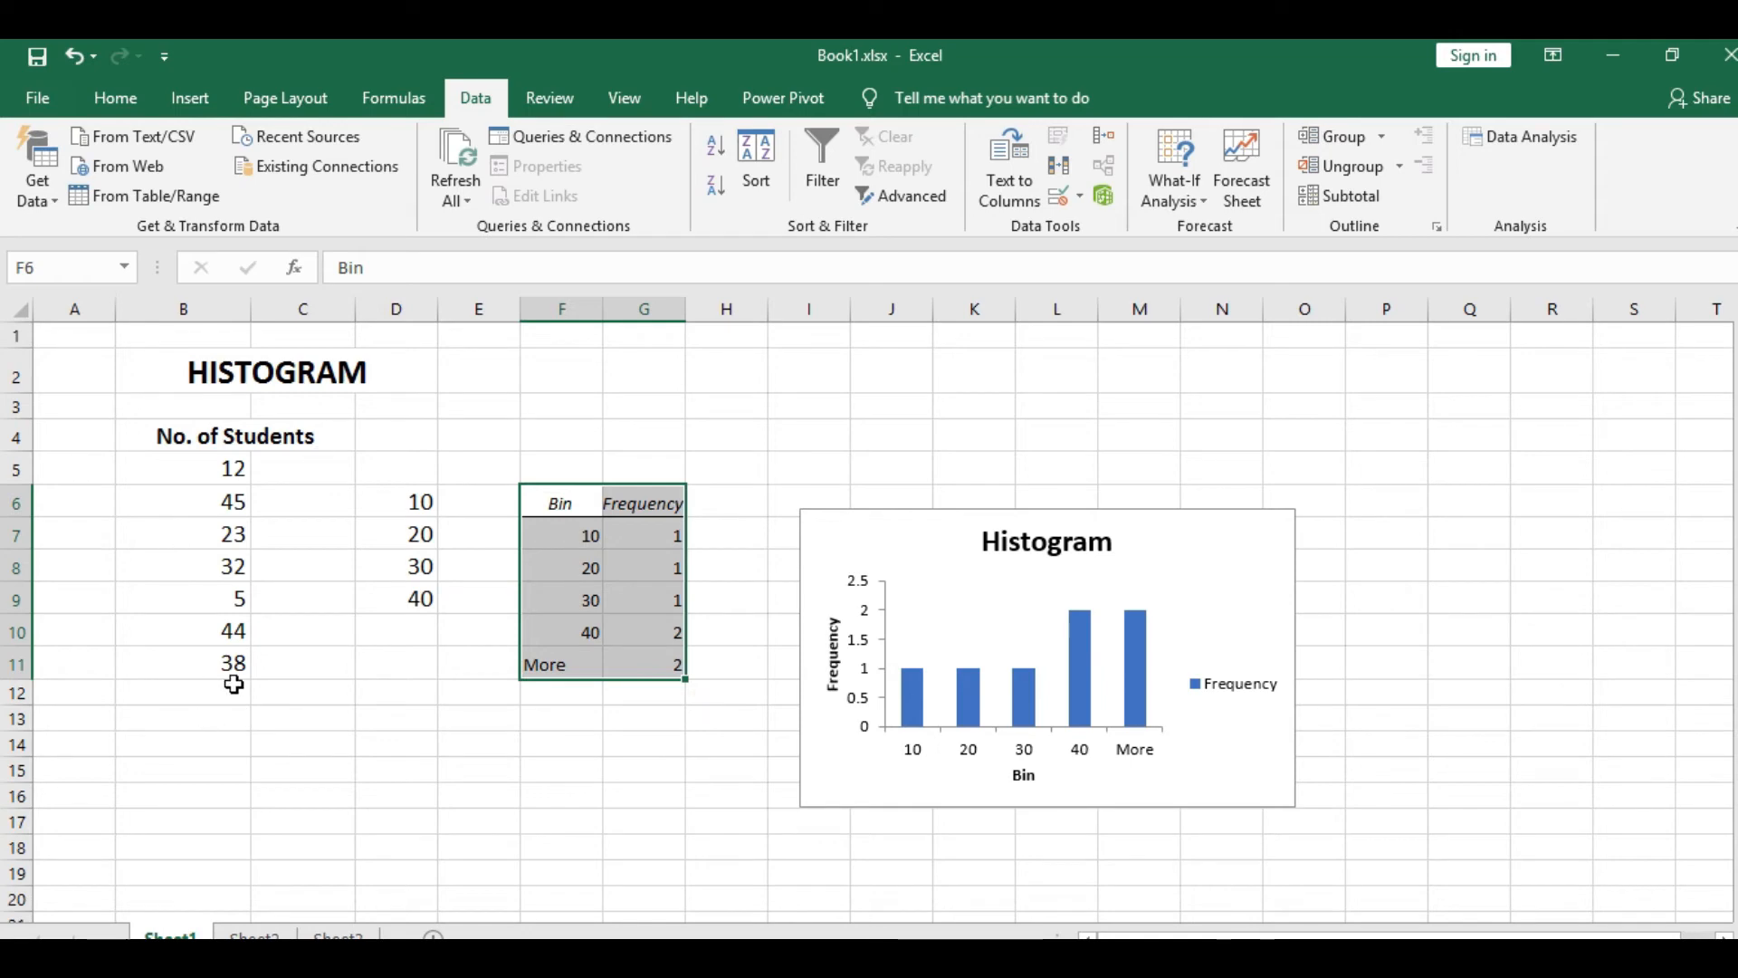
Step: Check each bin's frequency in the histogram output against the student values in B5:B11
drag(176, 472, 398, 693)
click(815, 819)
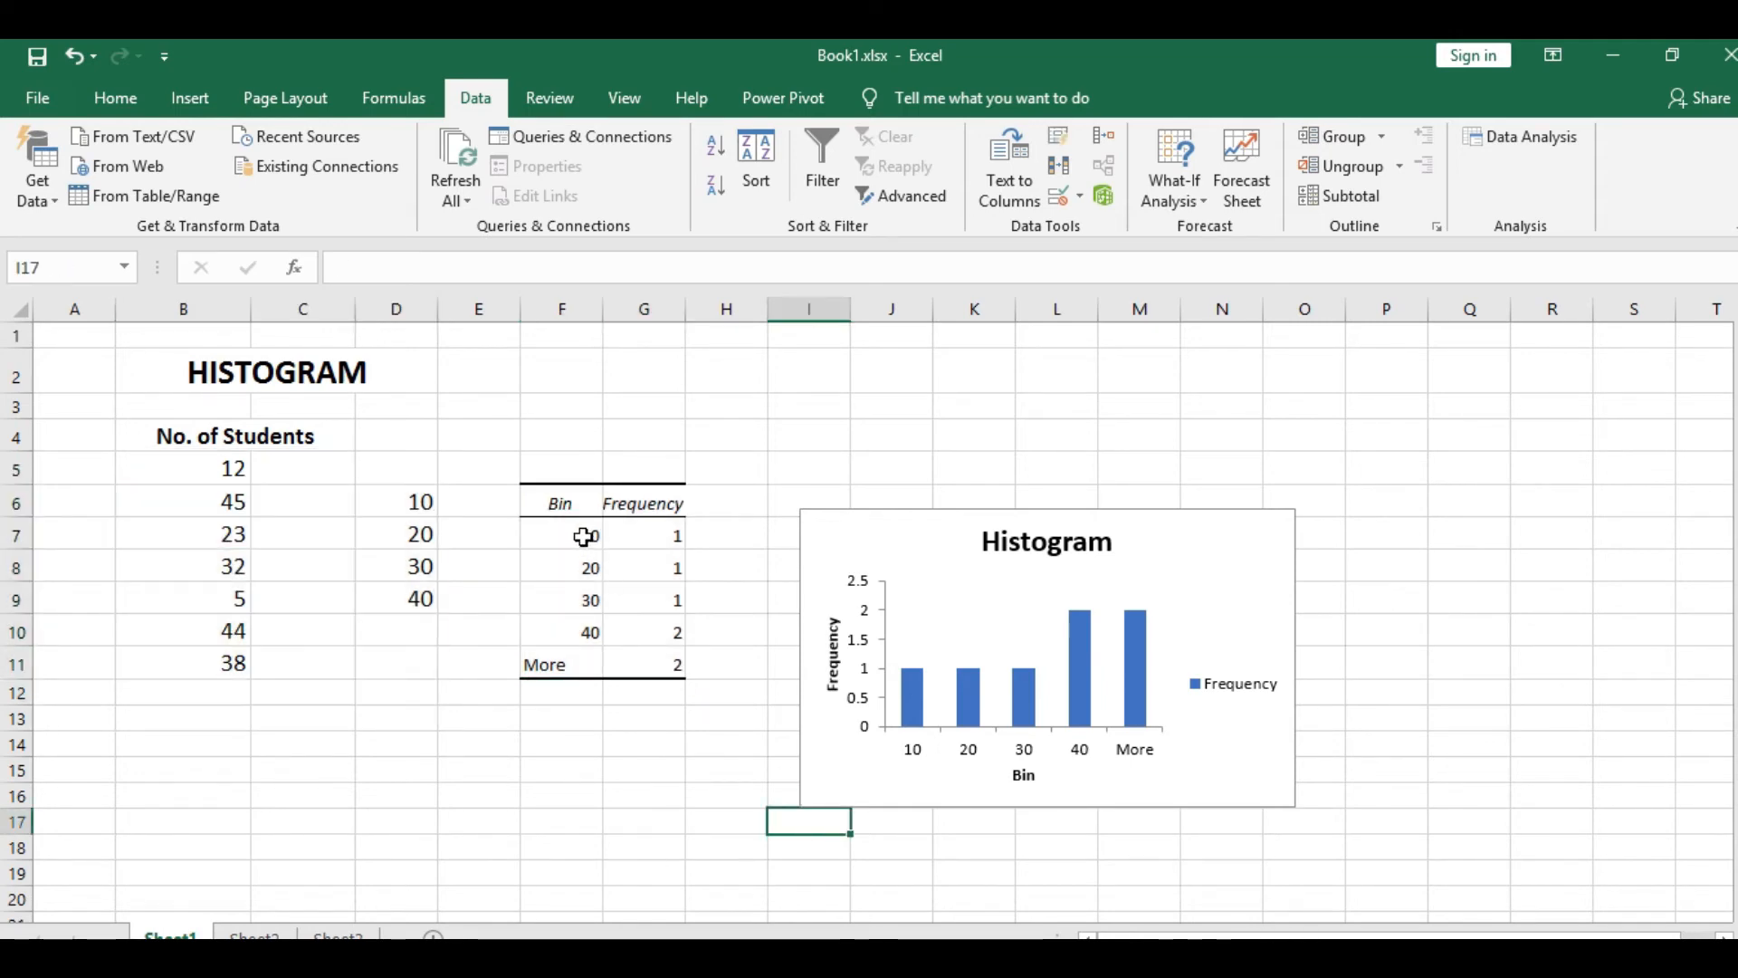
click(660, 543)
click(194, 609)
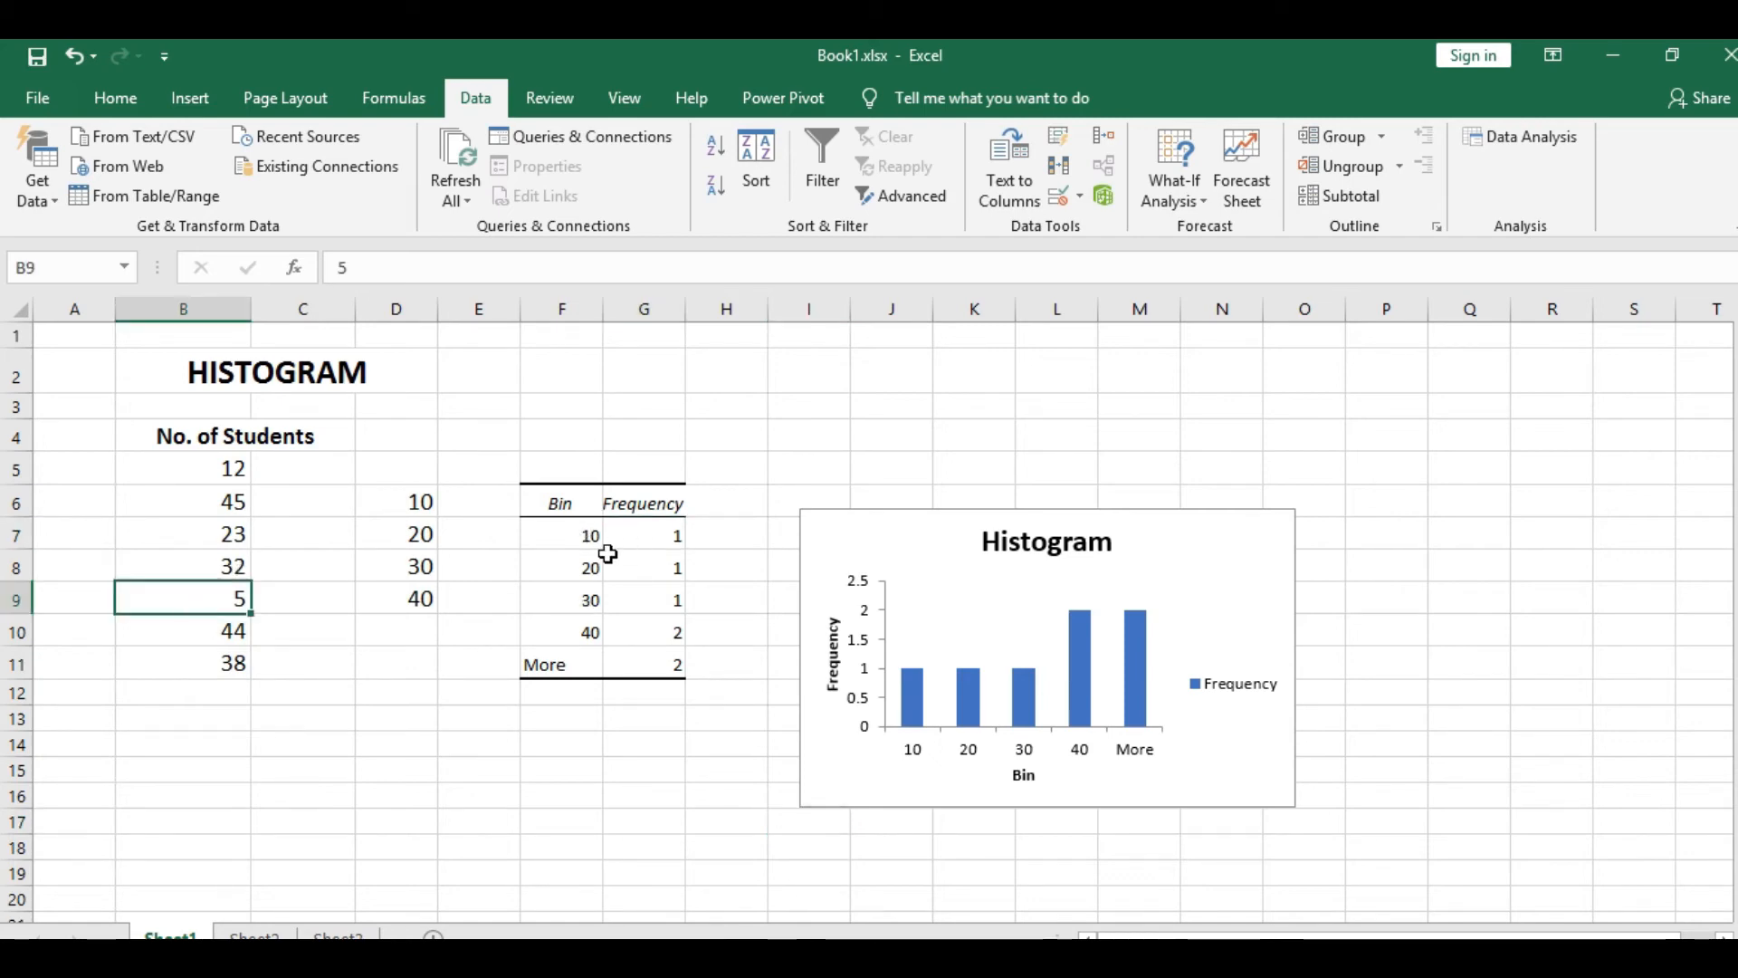
click(650, 571)
click(184, 477)
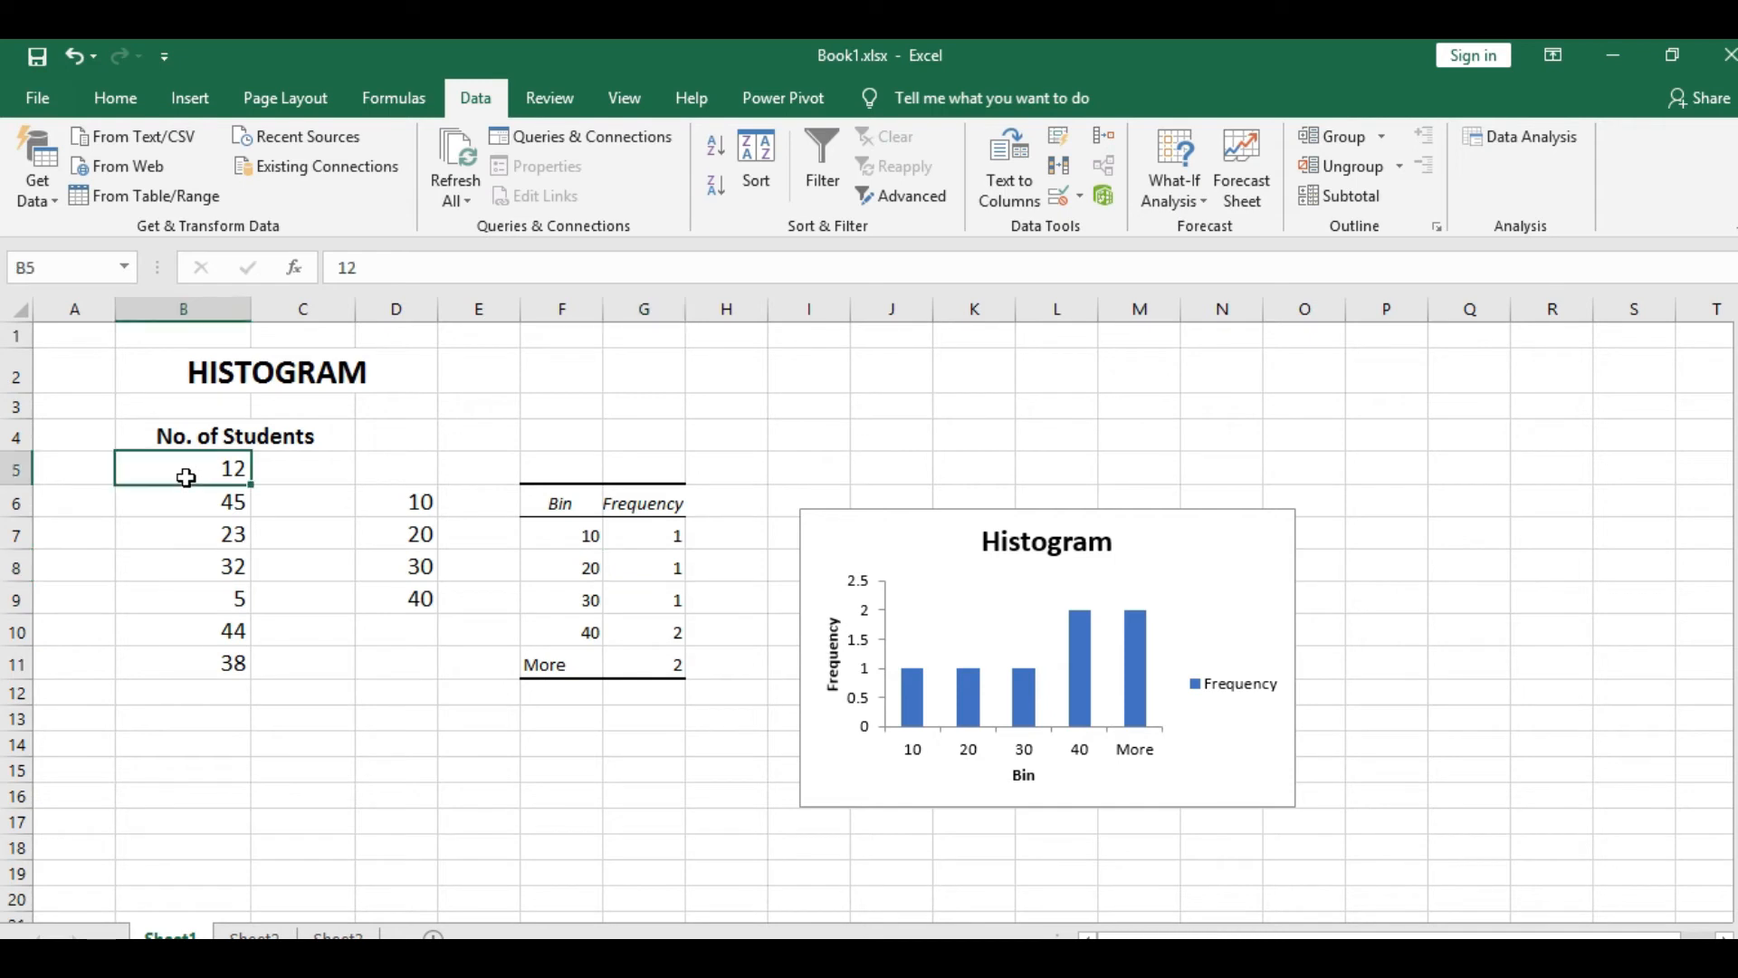
click(640, 605)
click(198, 541)
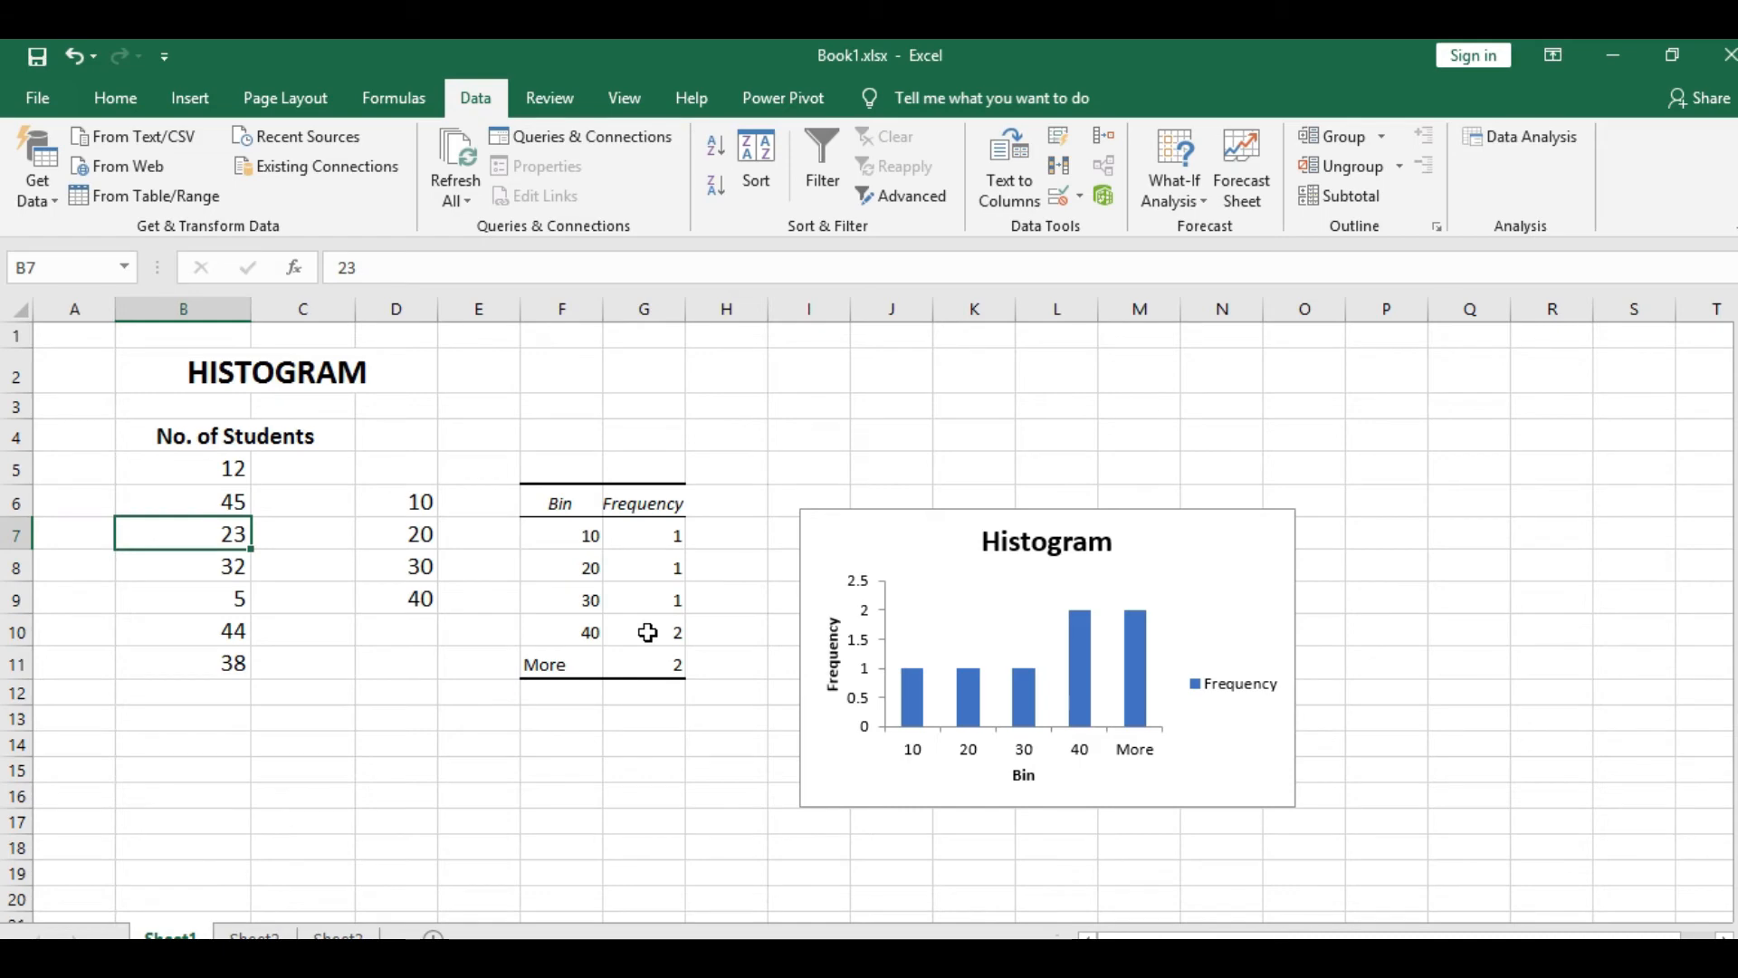
click(168, 572)
click(172, 658)
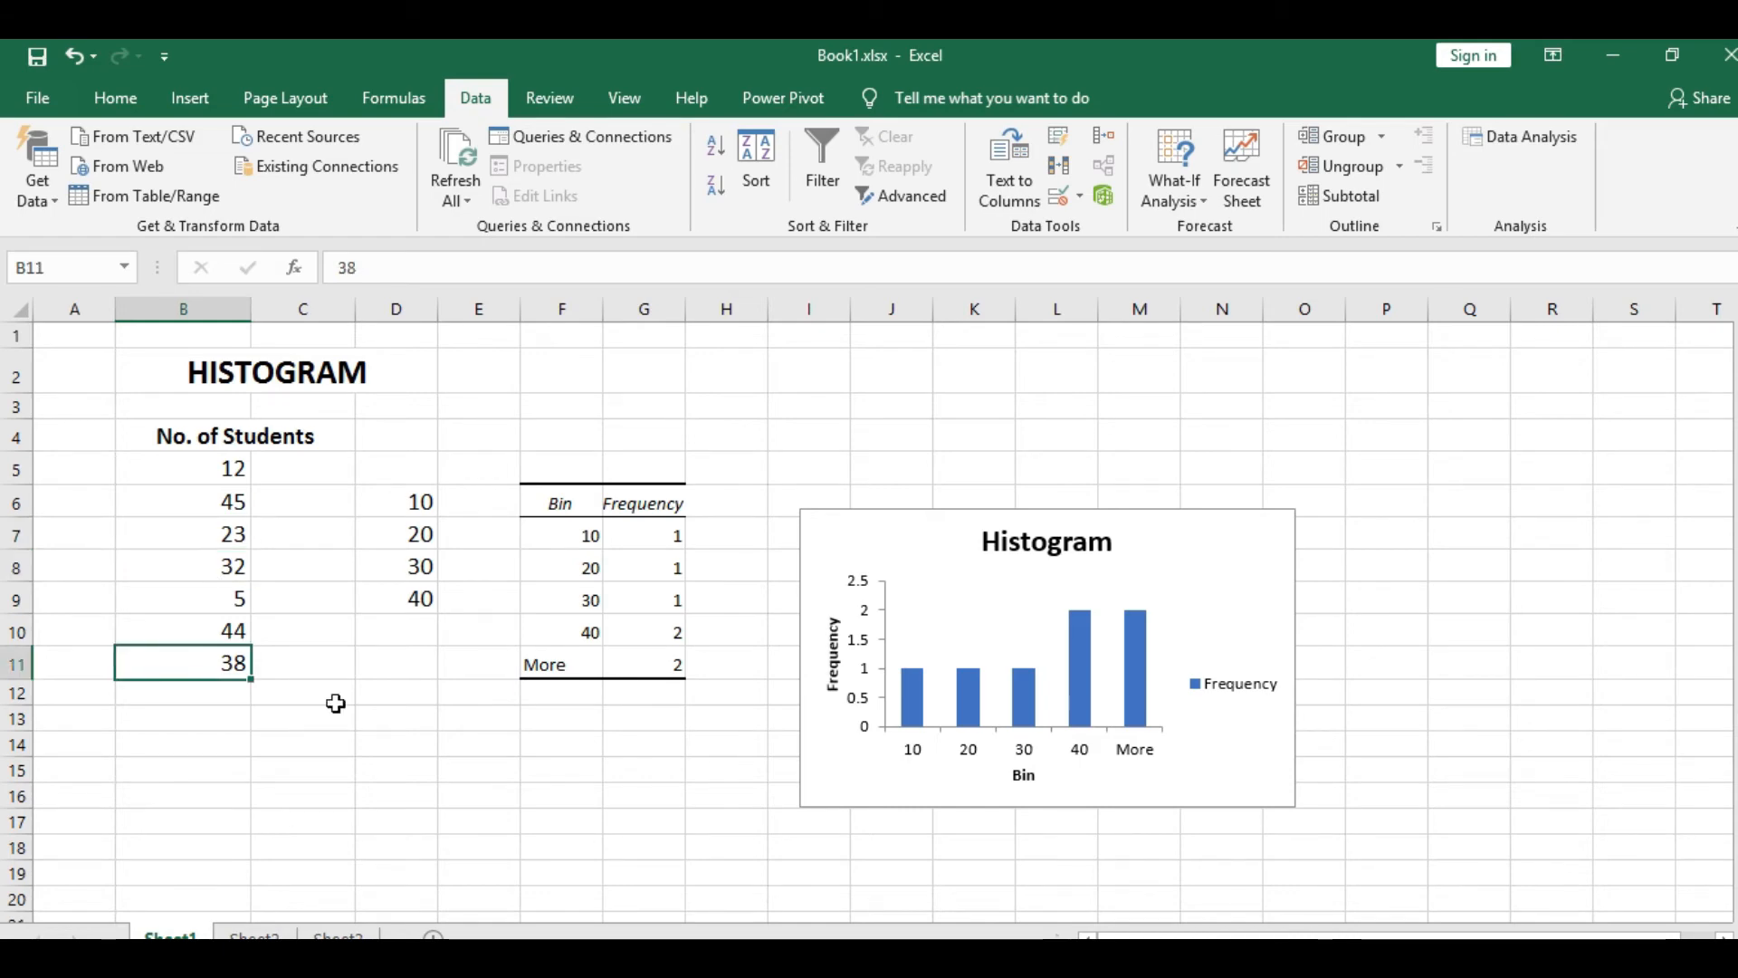
click(187, 505)
click(185, 631)
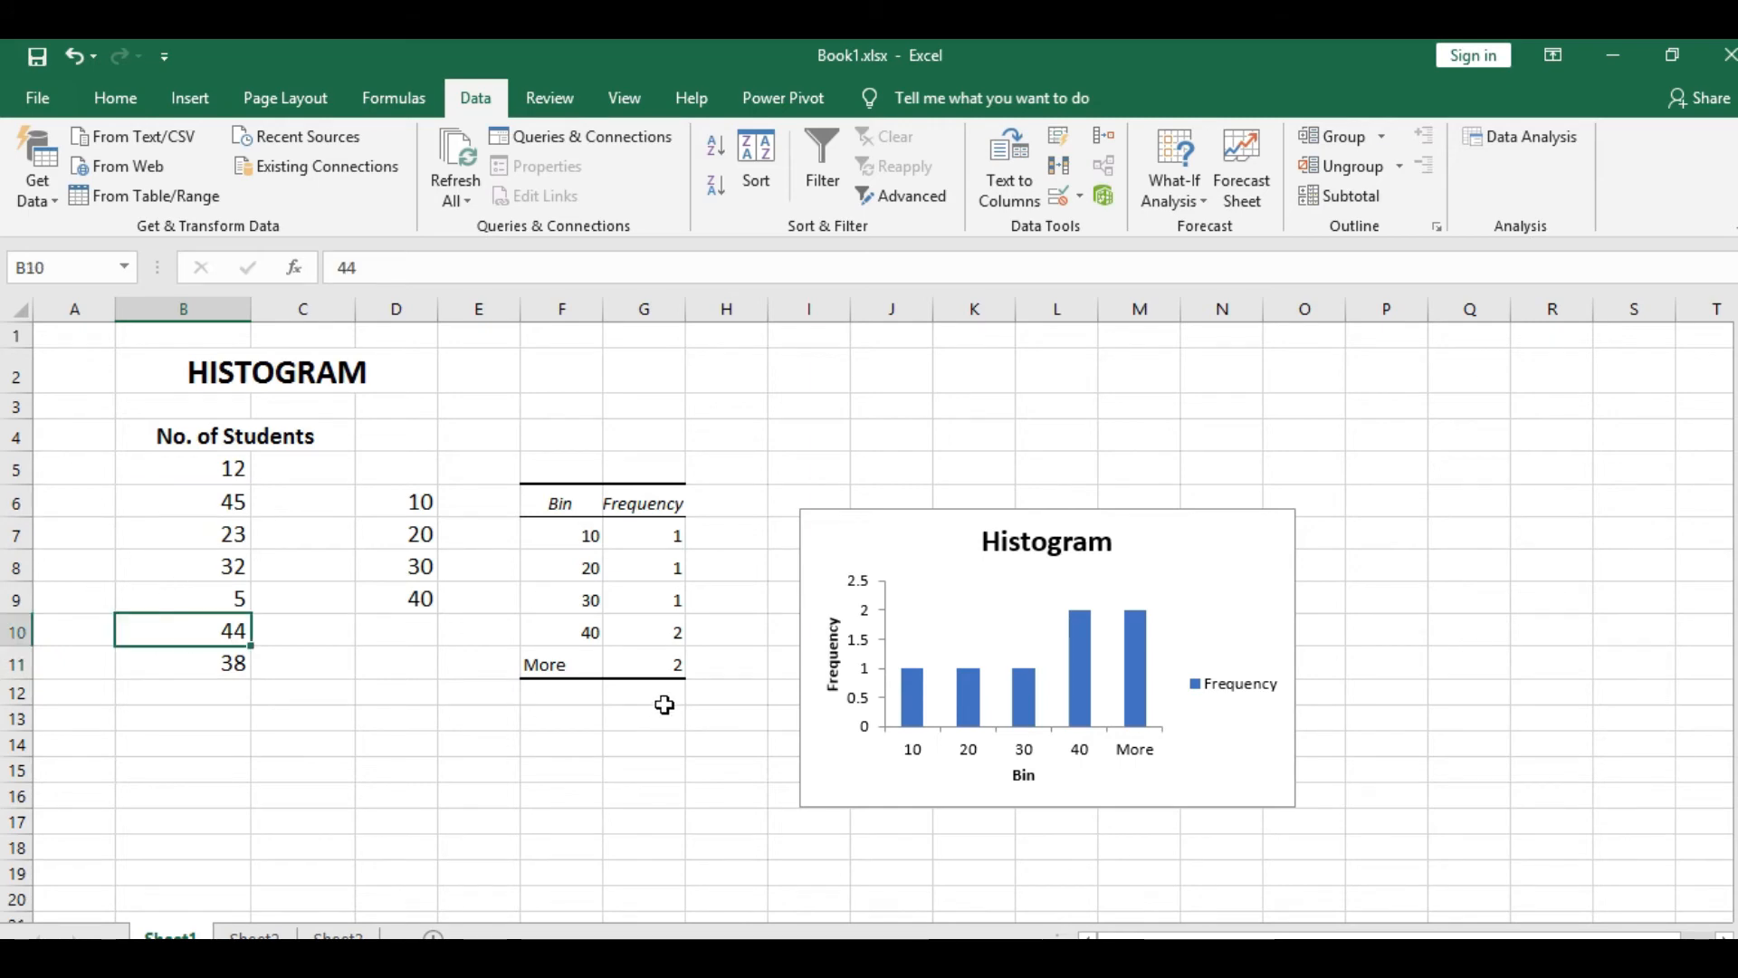
click(667, 742)
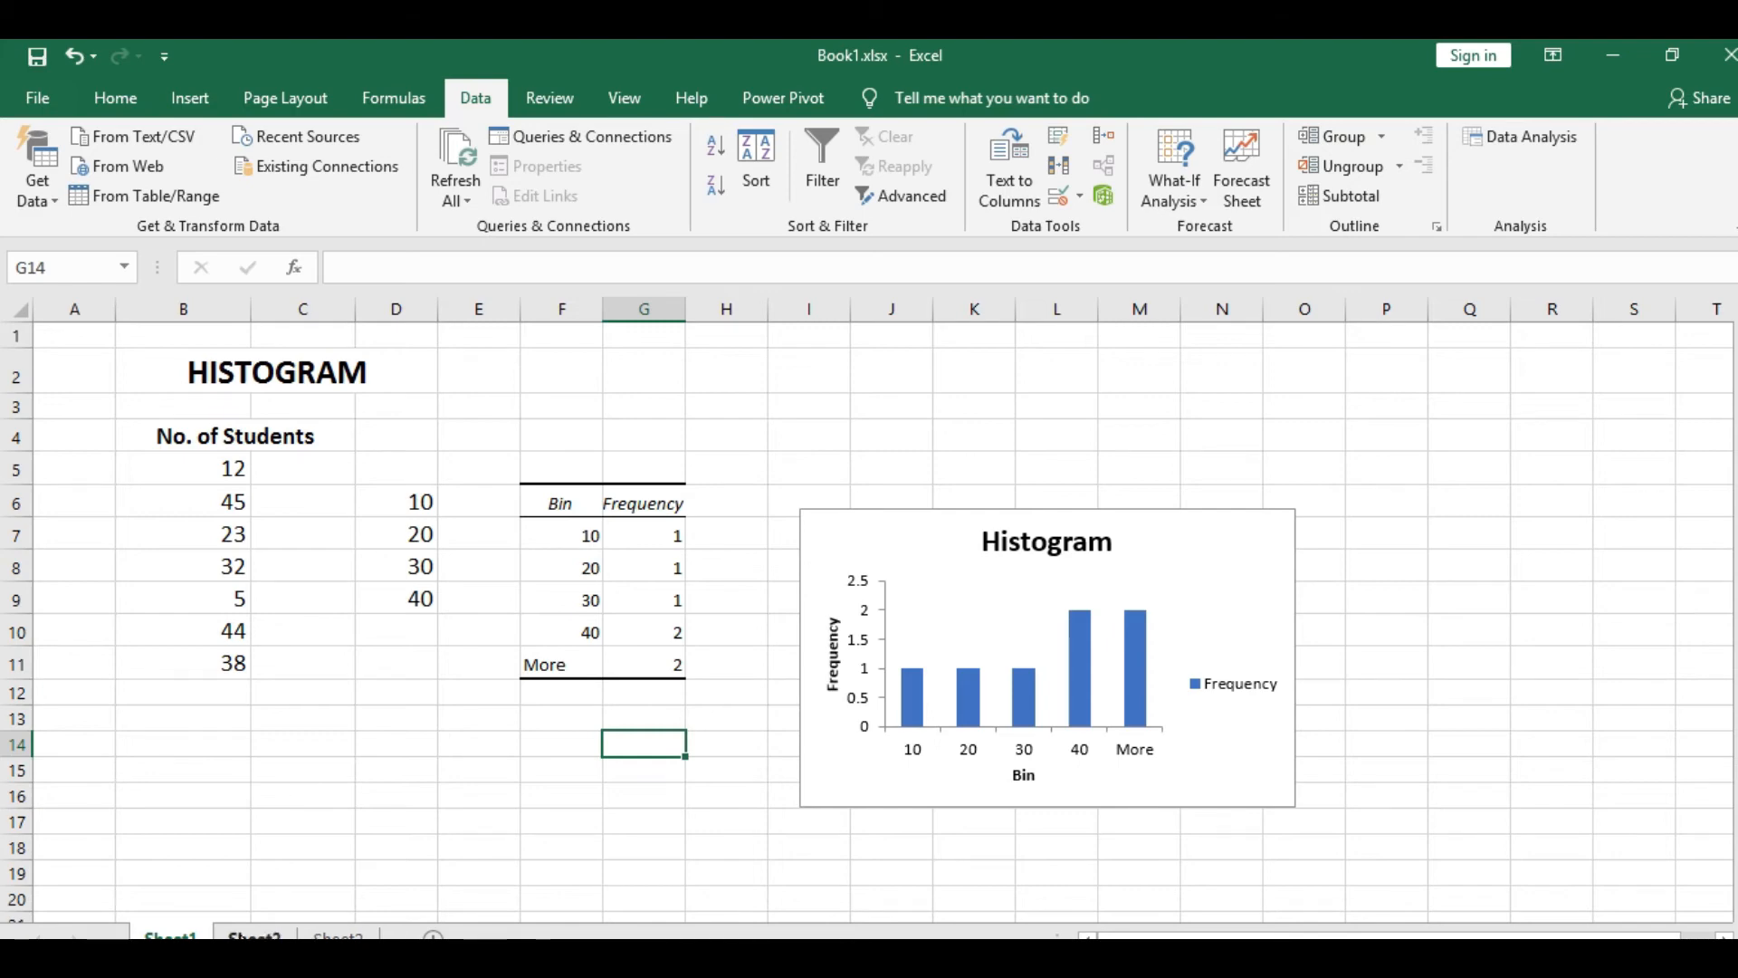
Step: On Sheet2, calculate the first quartile (25th percentile) of C5:C11 in cell E5 with the QUARTILE function
click(242, 935)
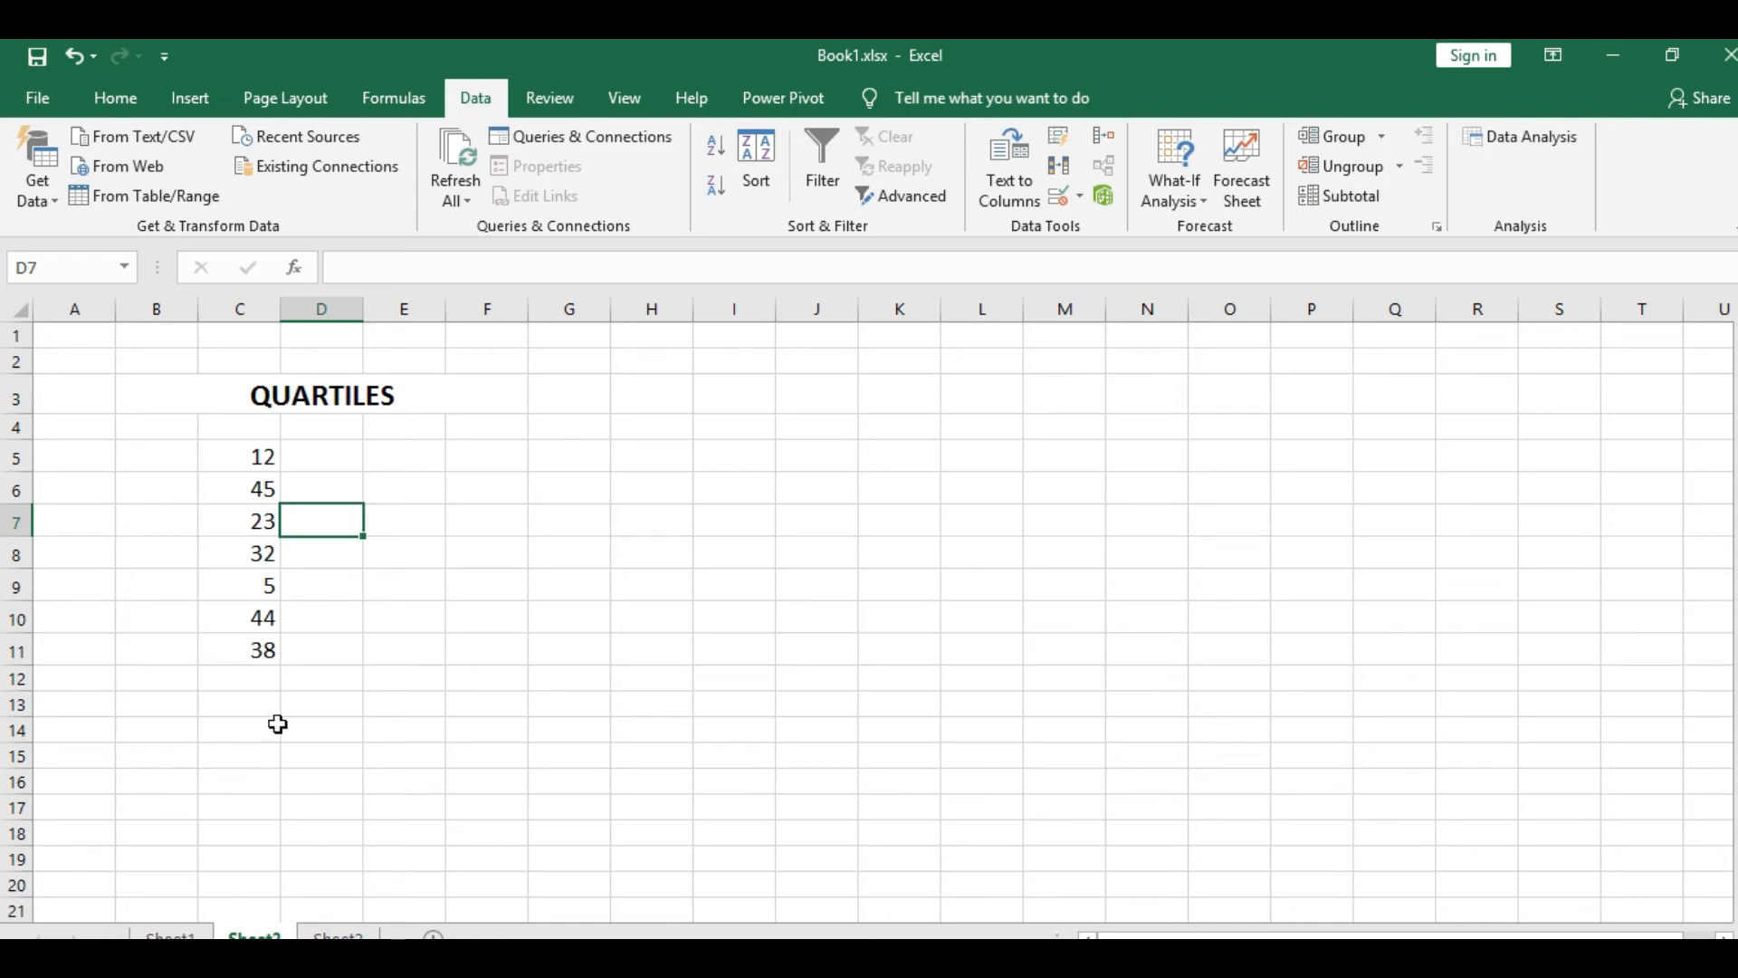
click(436, 466)
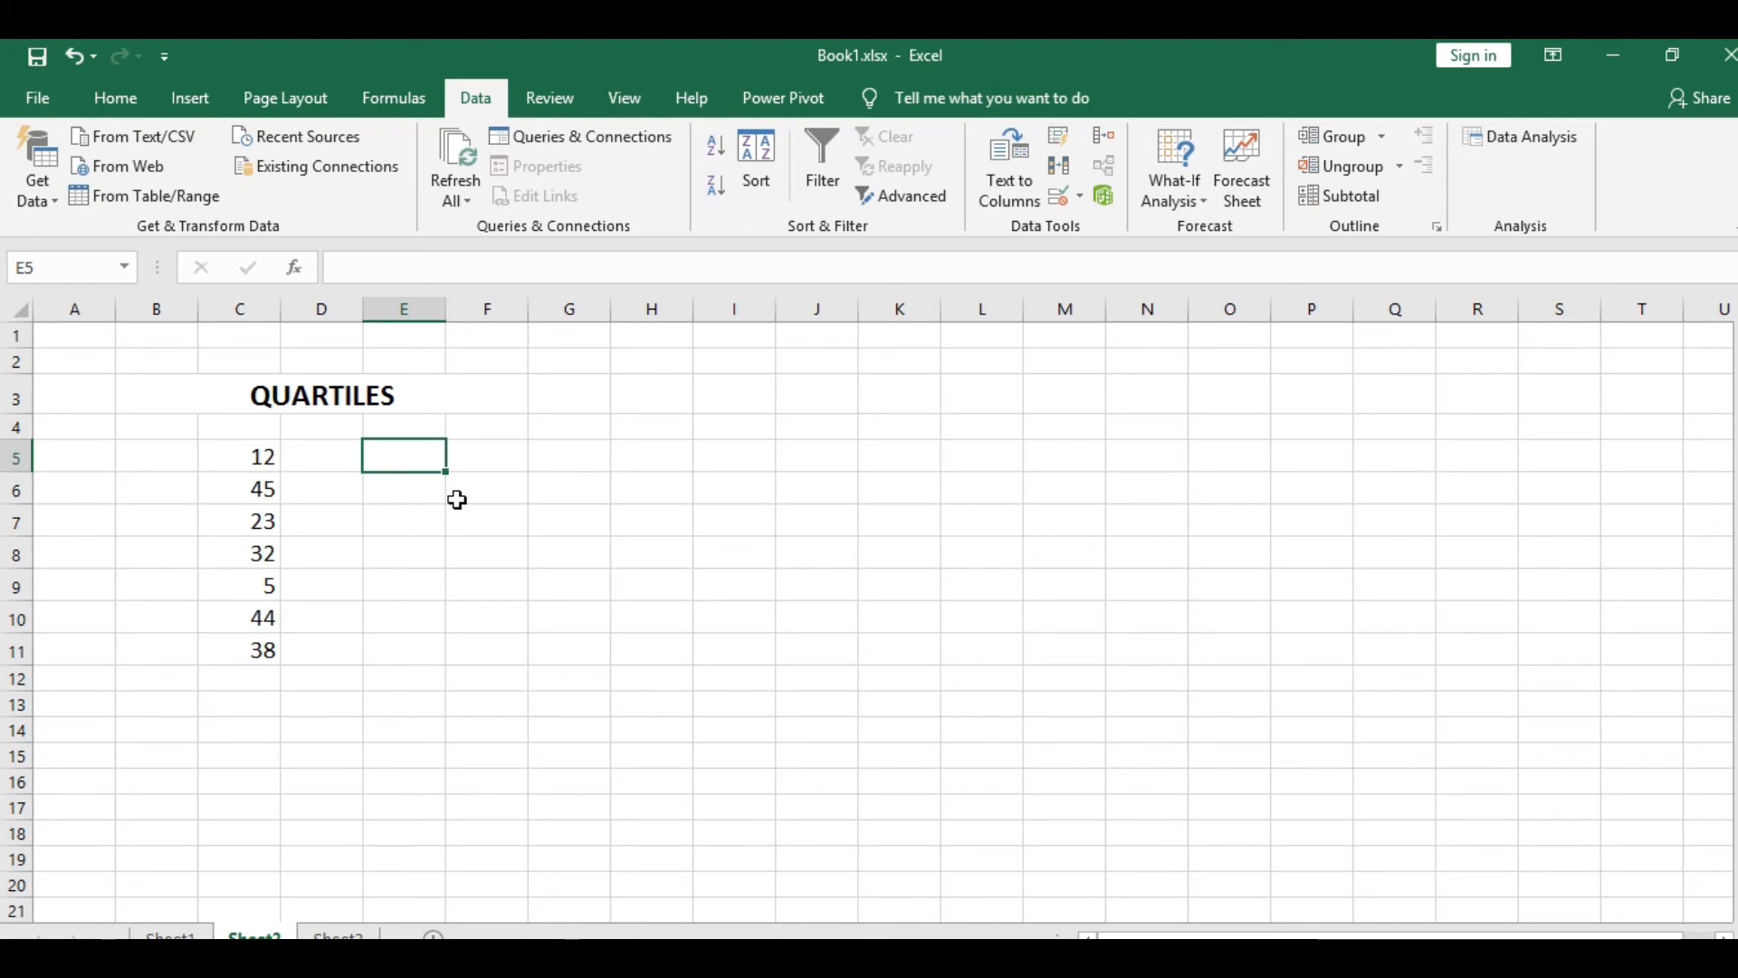
text(=quar)
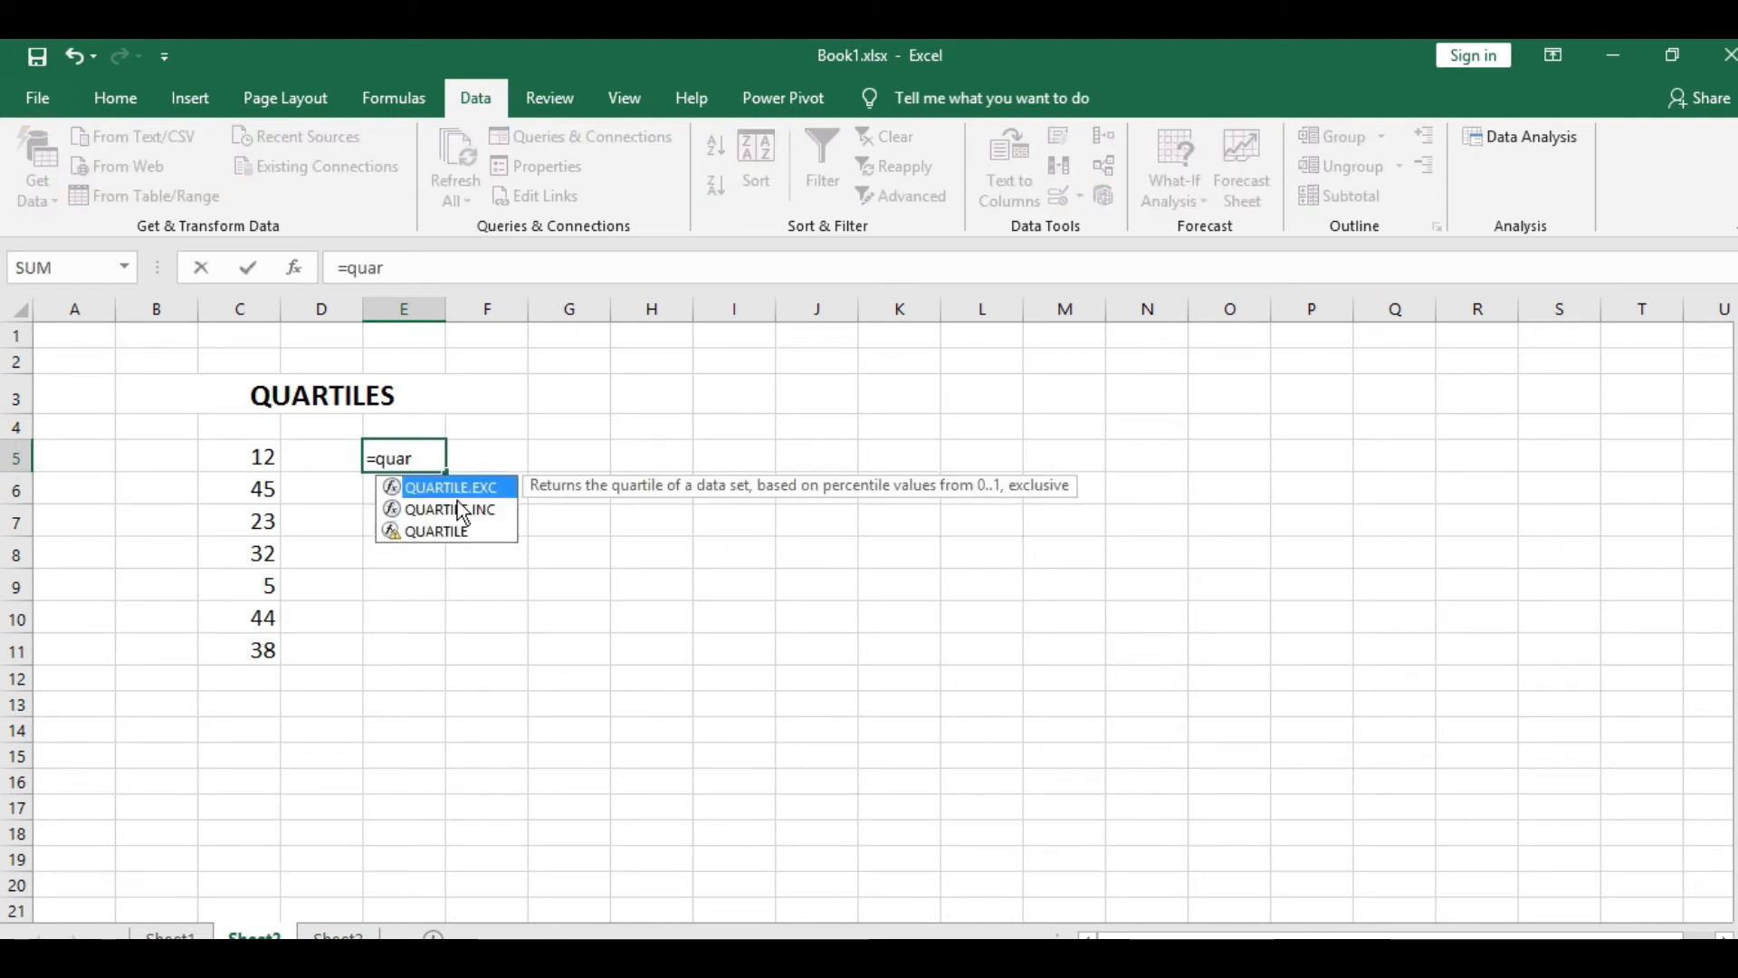
text(tile()
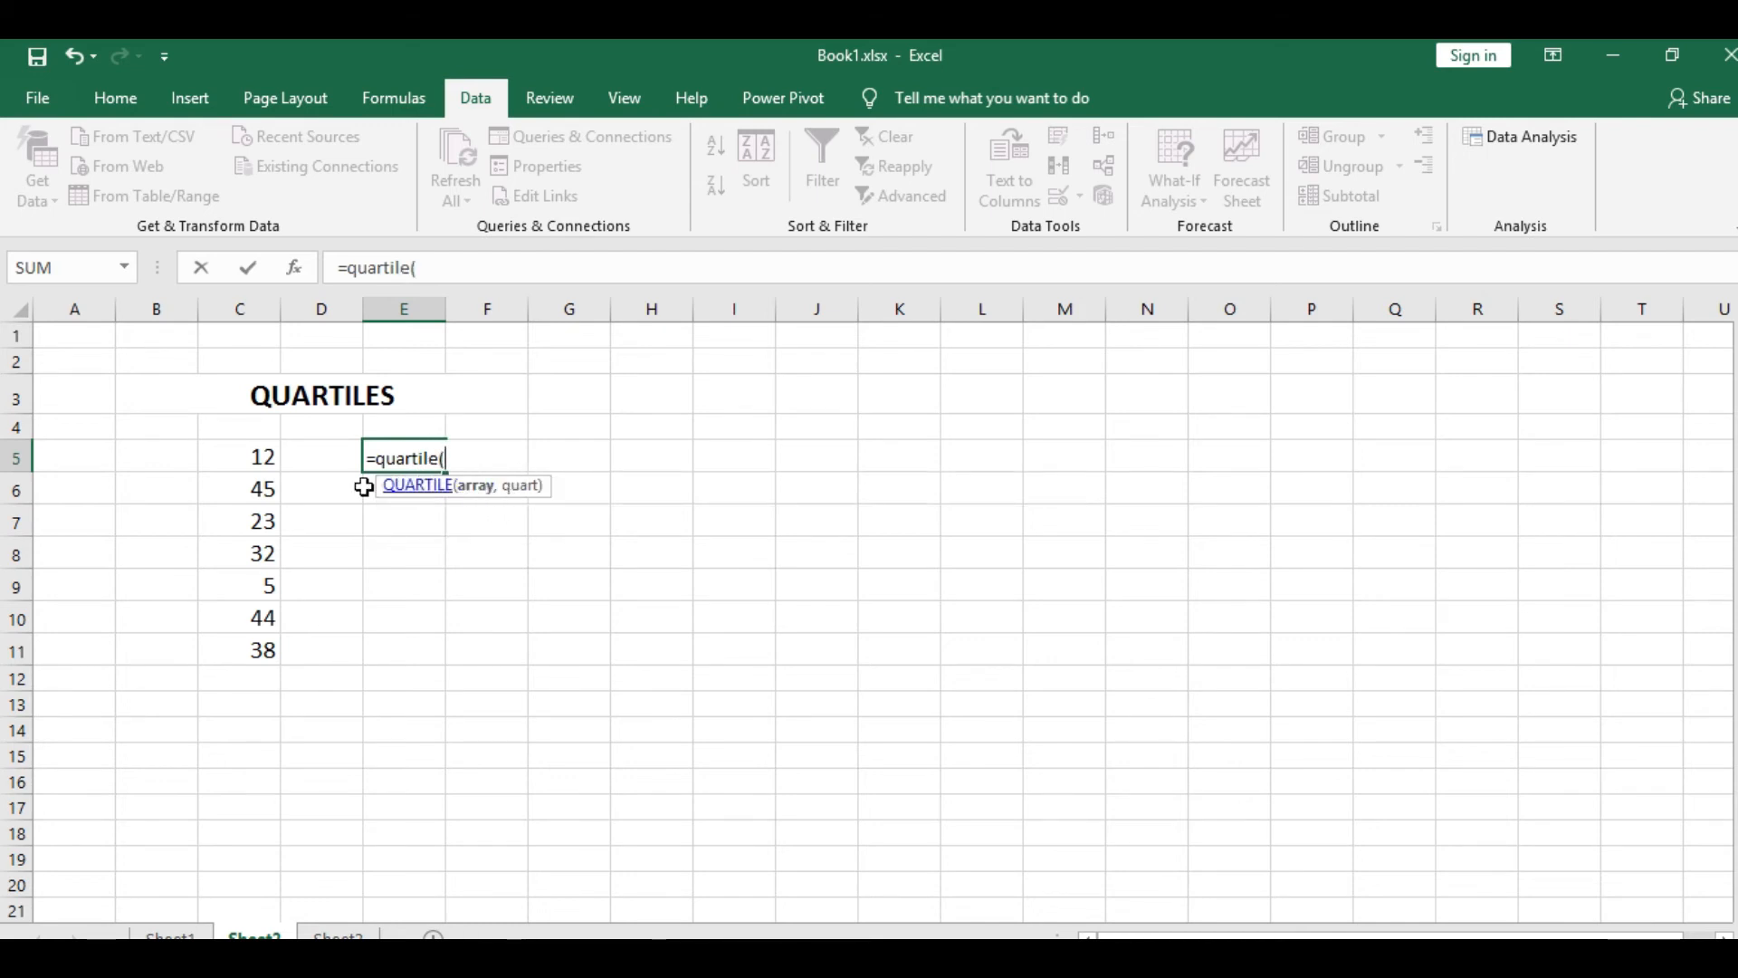
drag(236, 456, 234, 651)
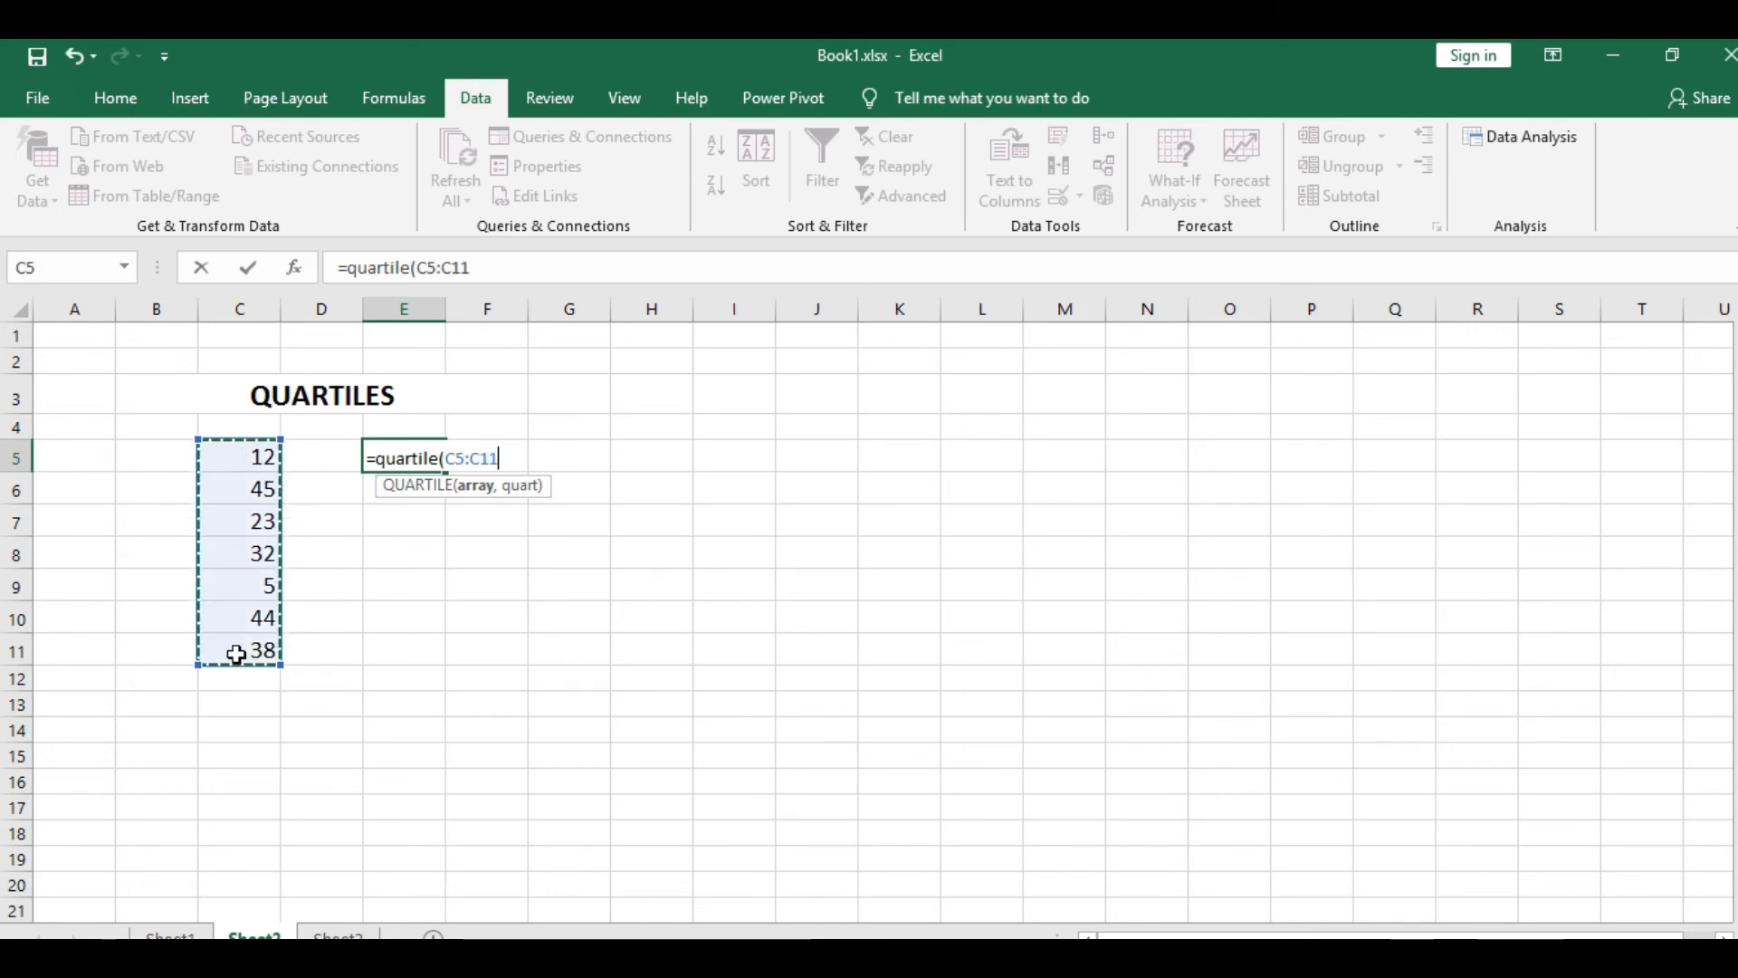
text(,)
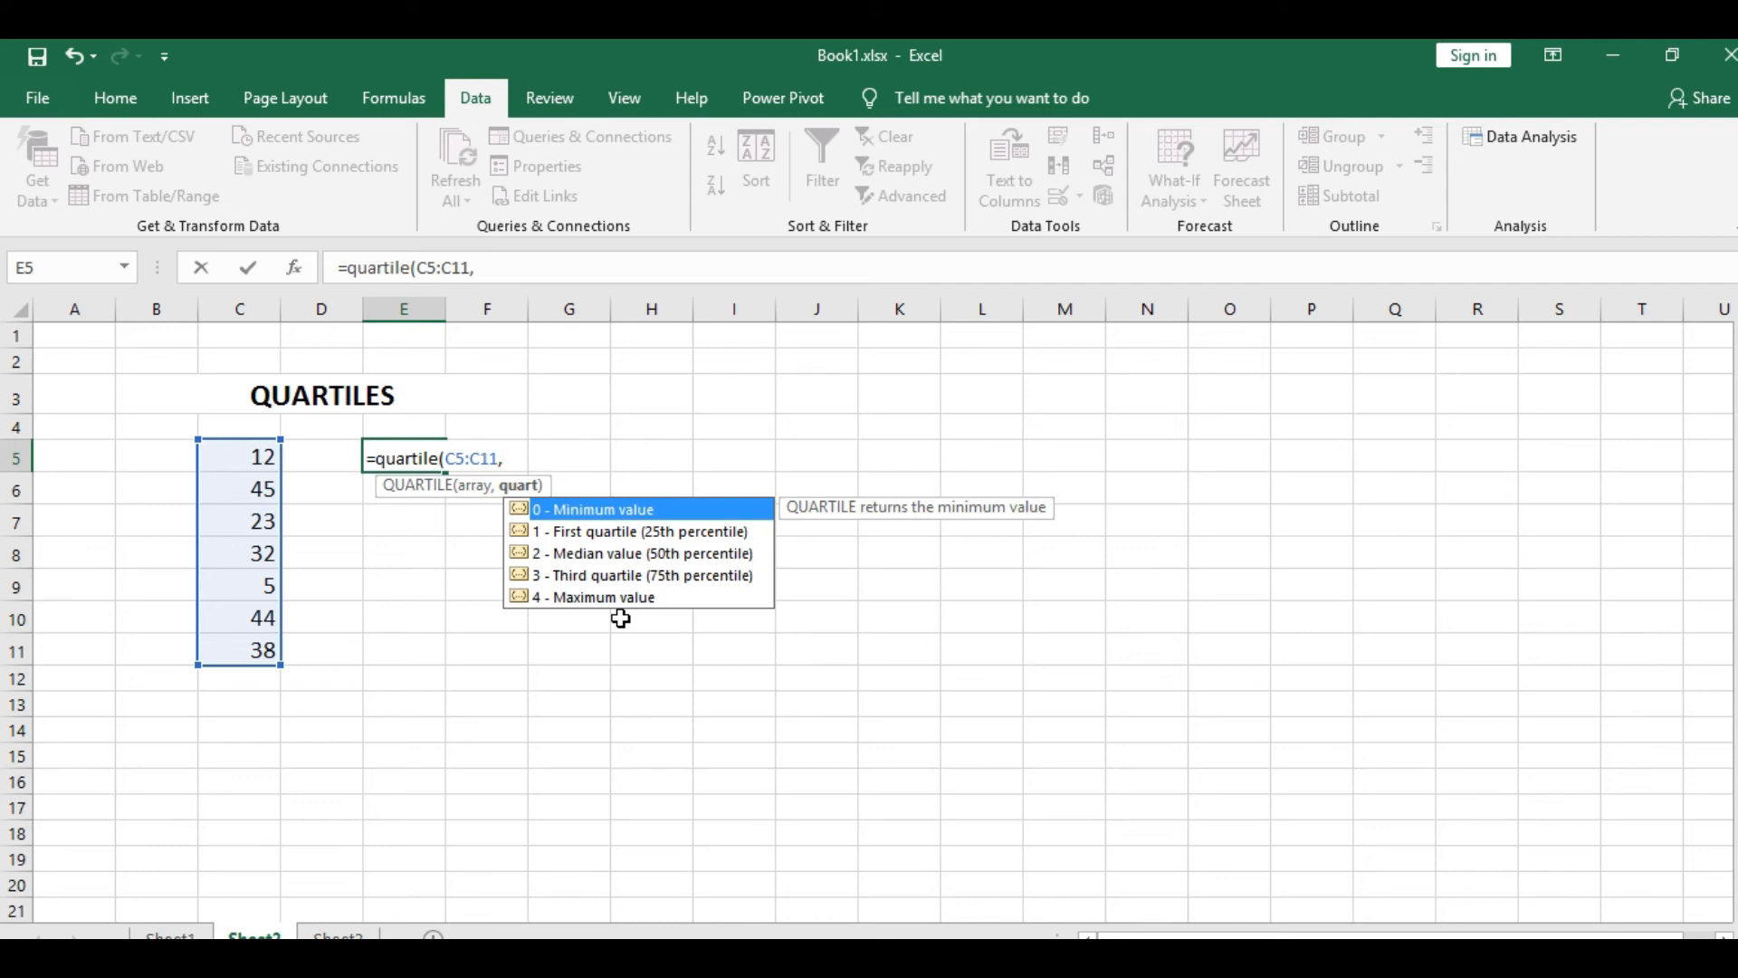
click(630, 534)
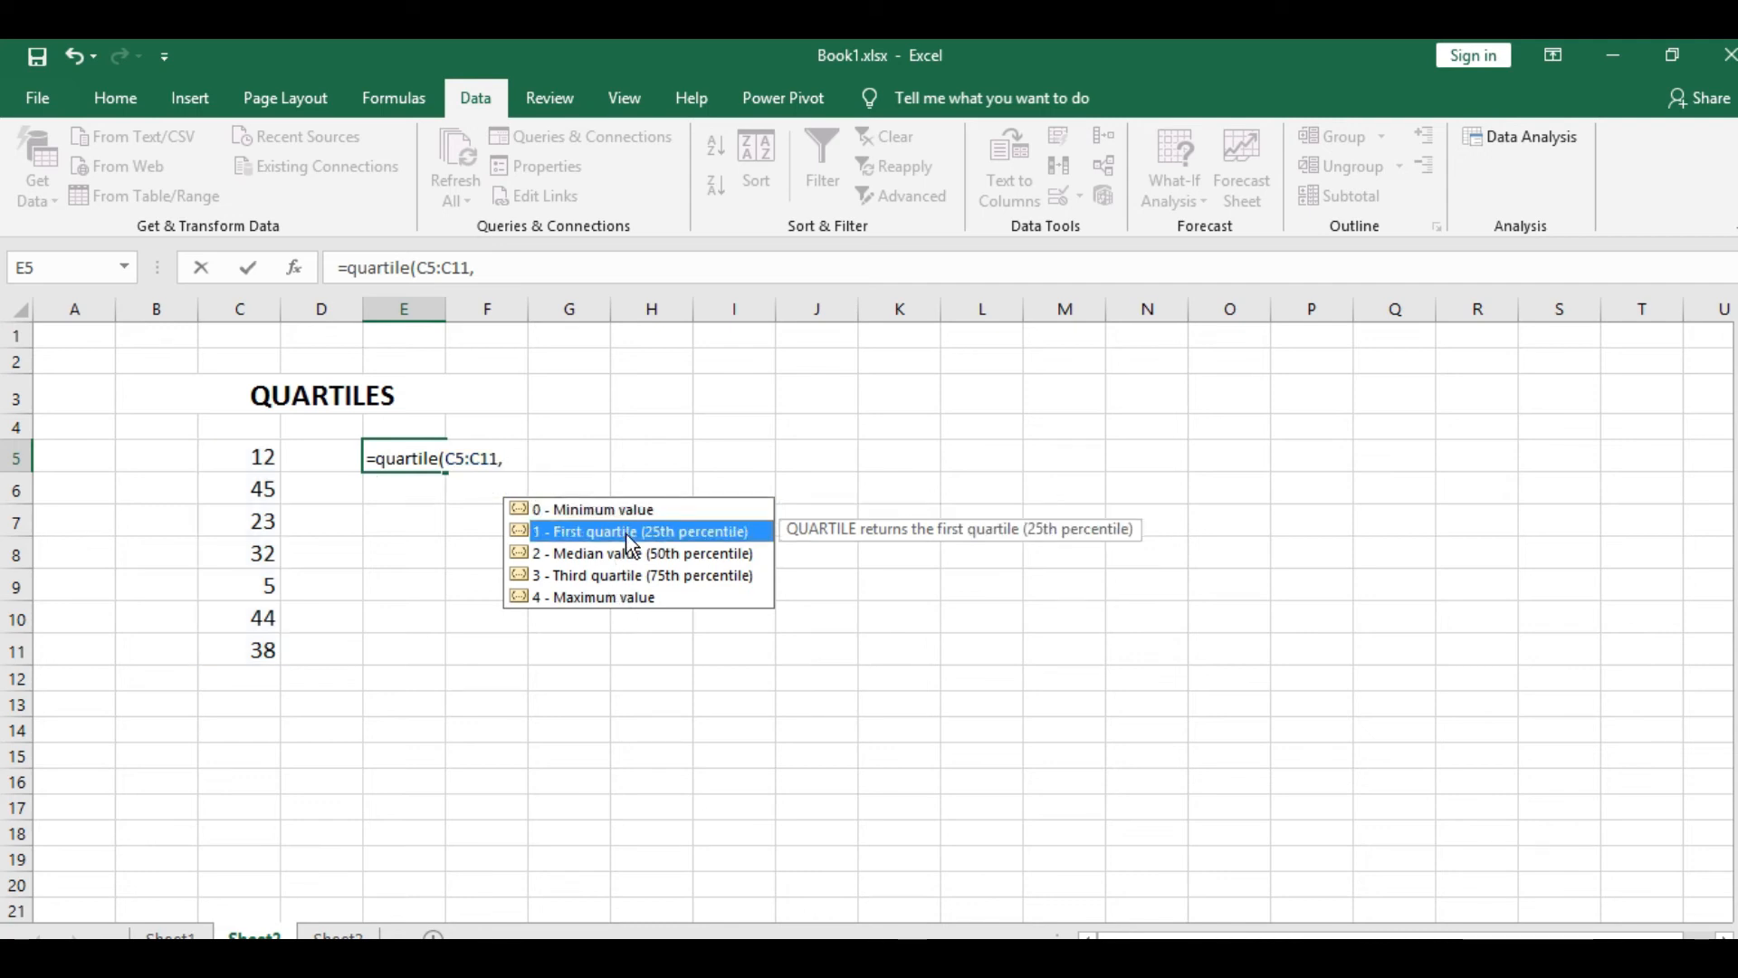
double_click(631, 534)
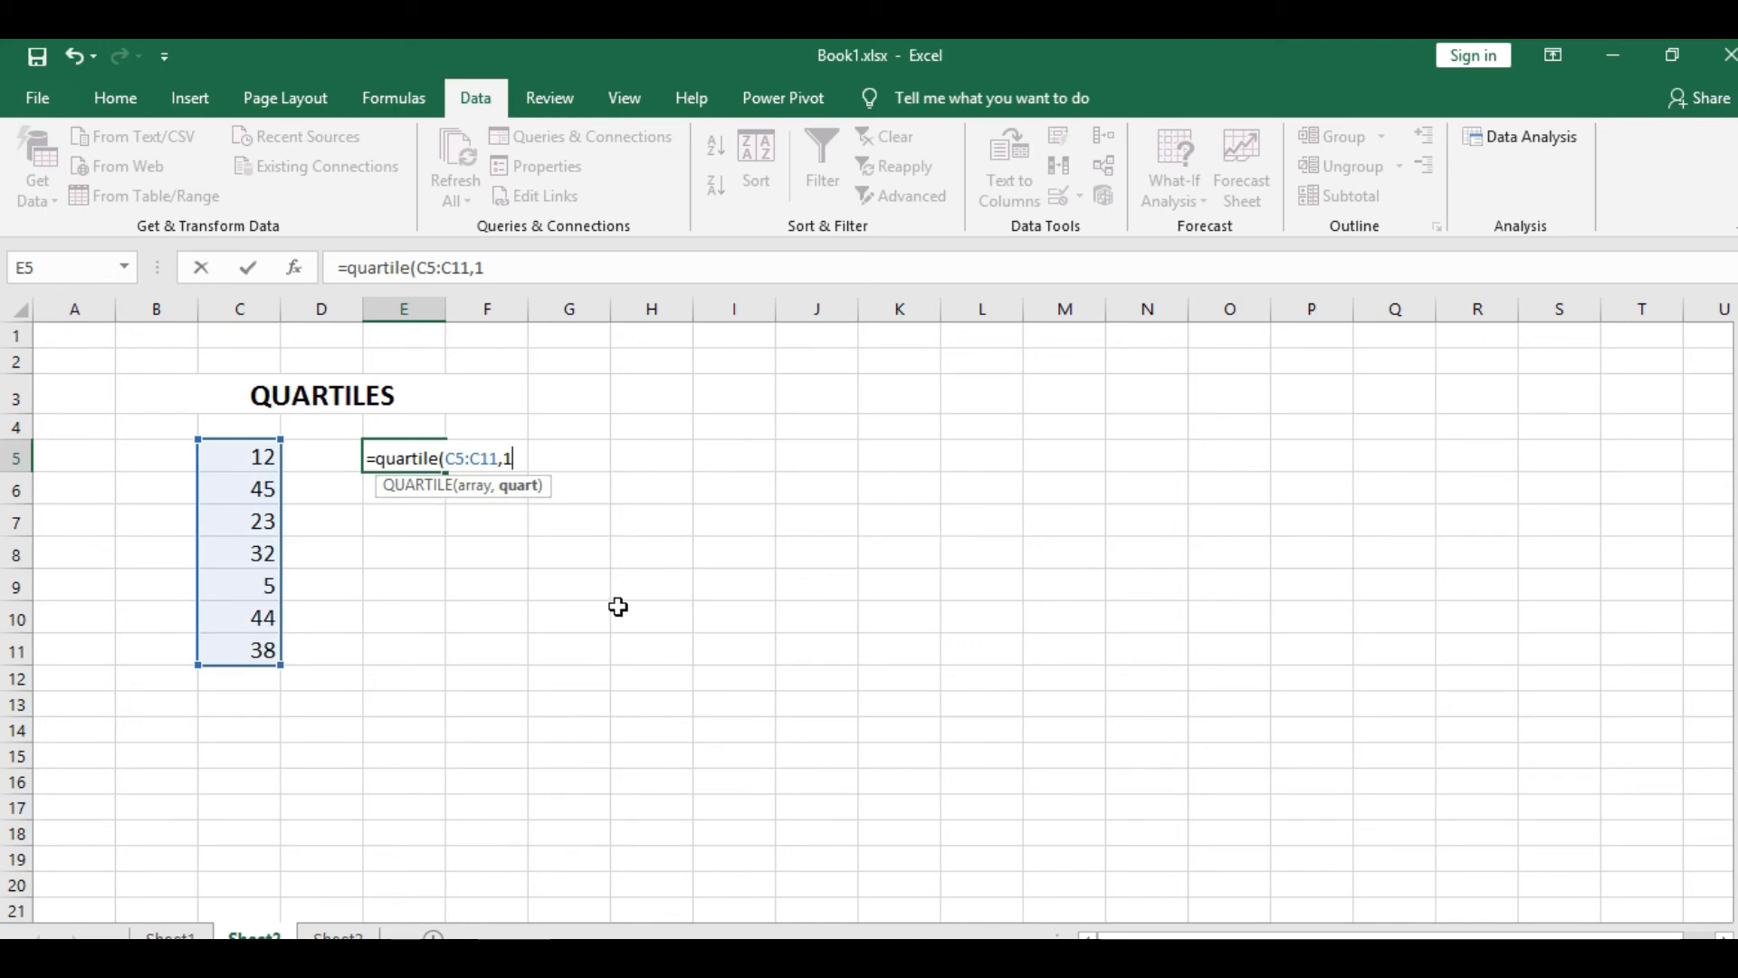
key(Return)
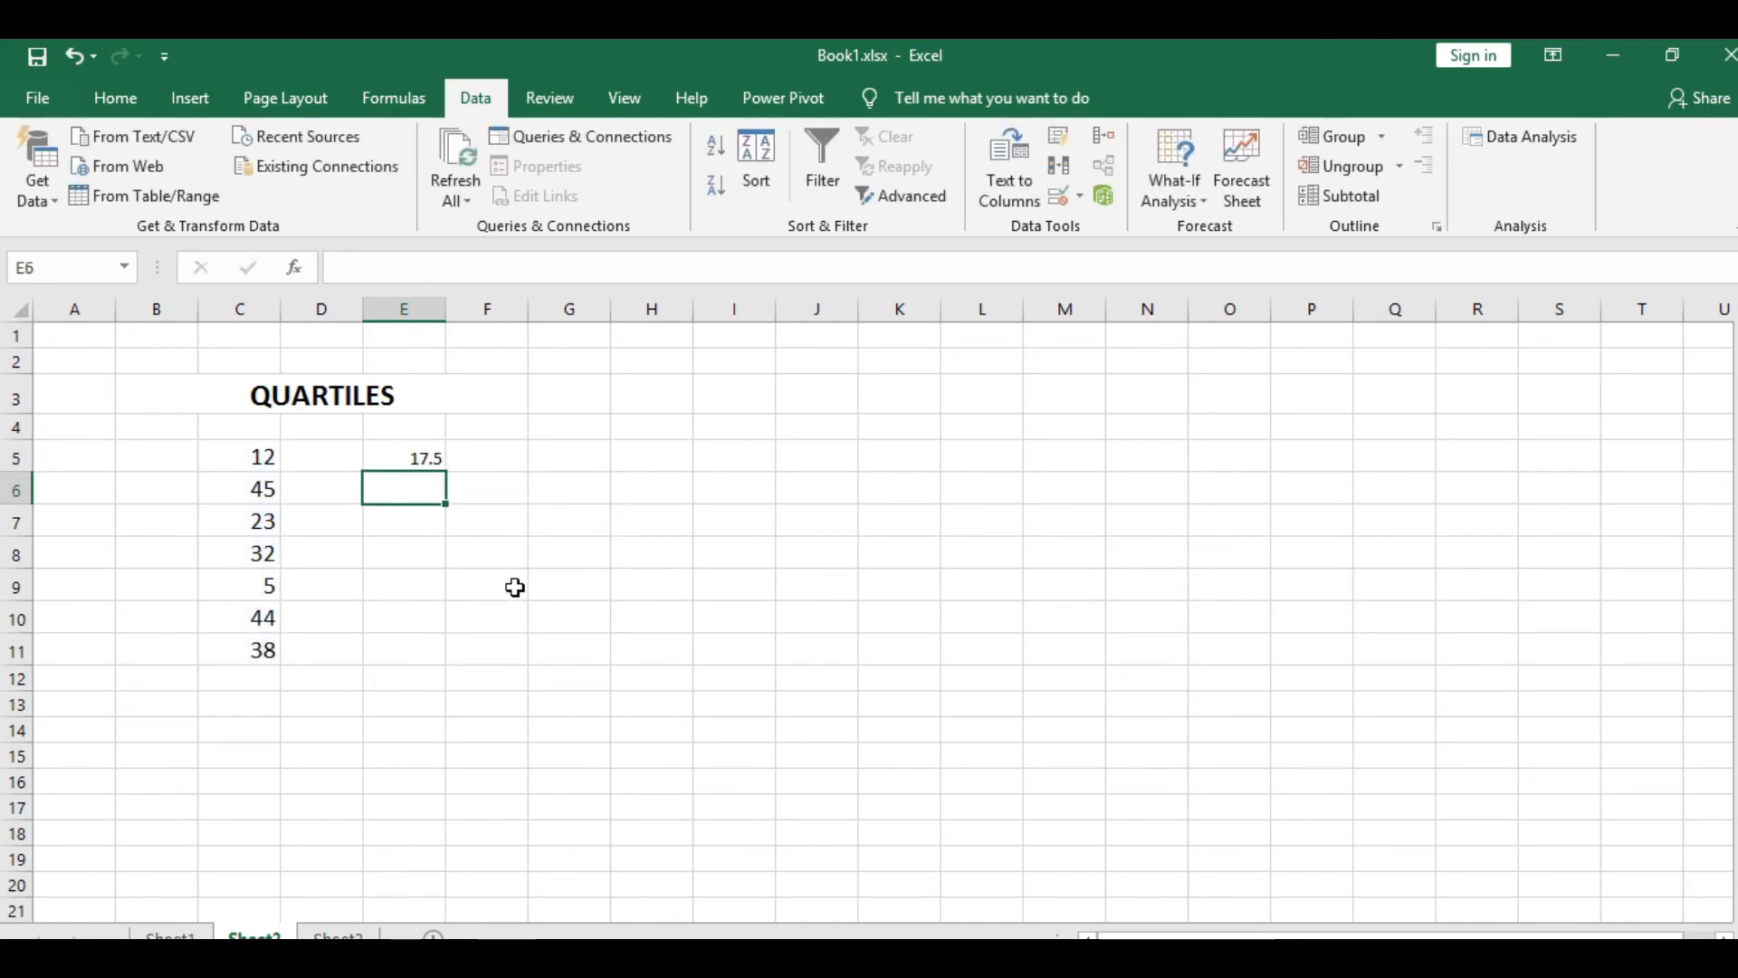
click(415, 458)
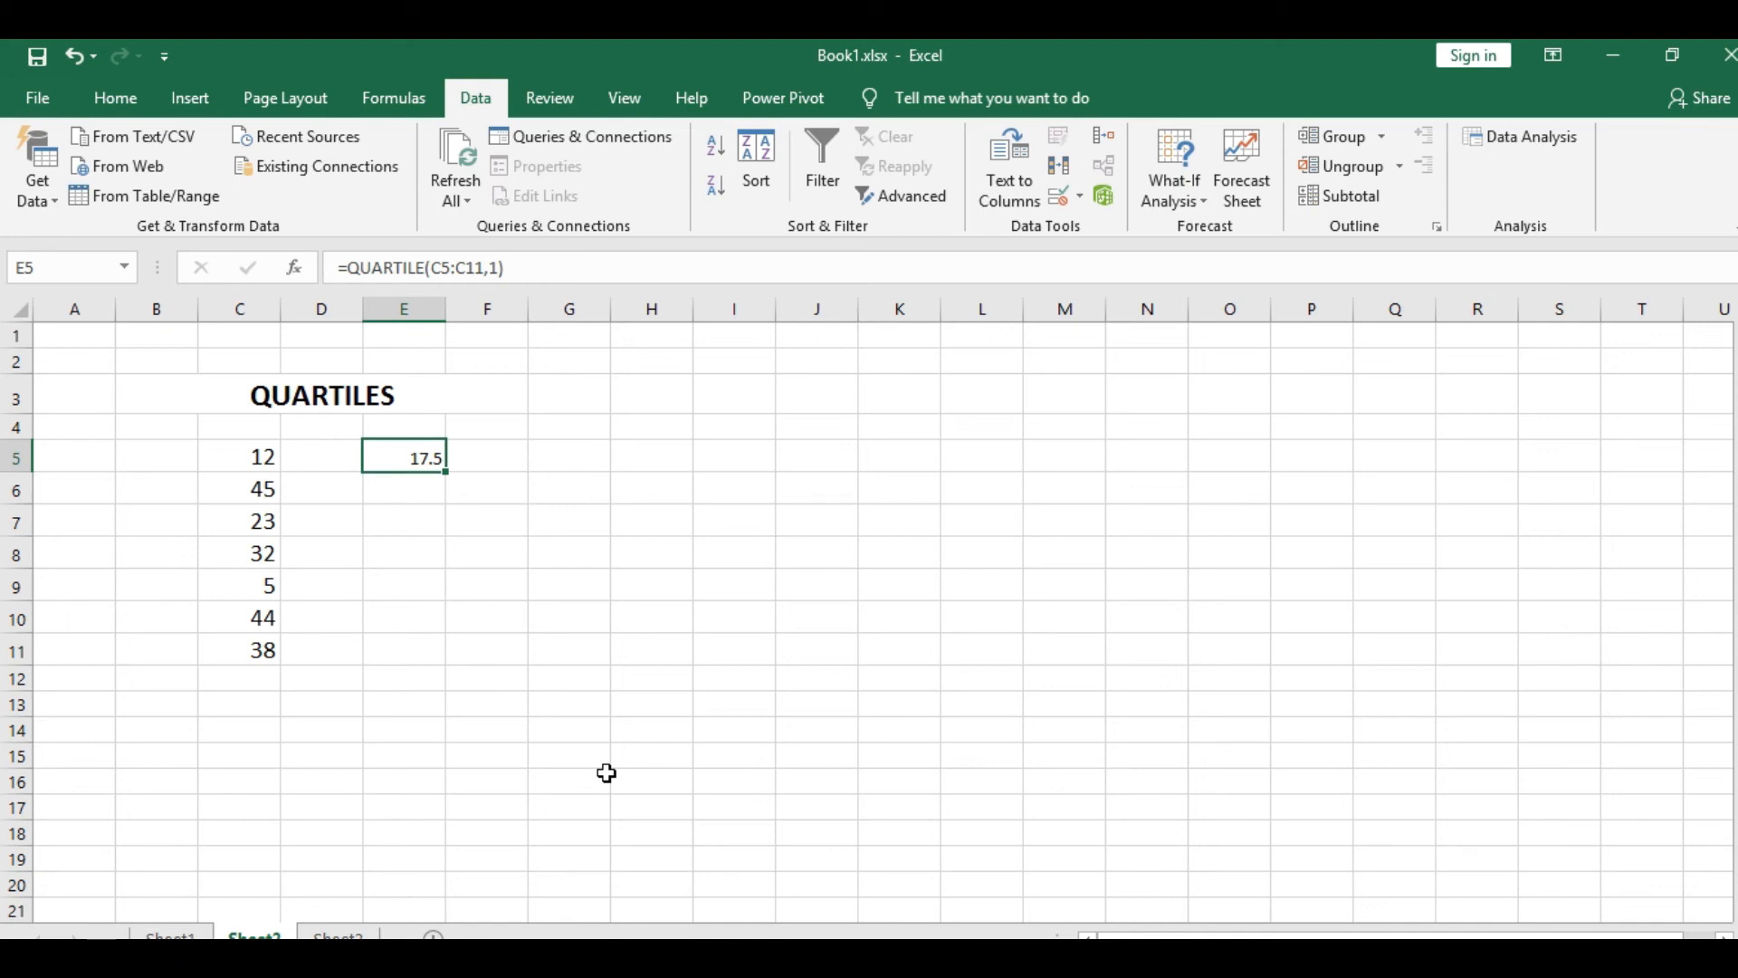
Step: On Sheet3, create a PivotTable from the order table C4:F14, placed on the existing worksheet at H6:N16
click(345, 937)
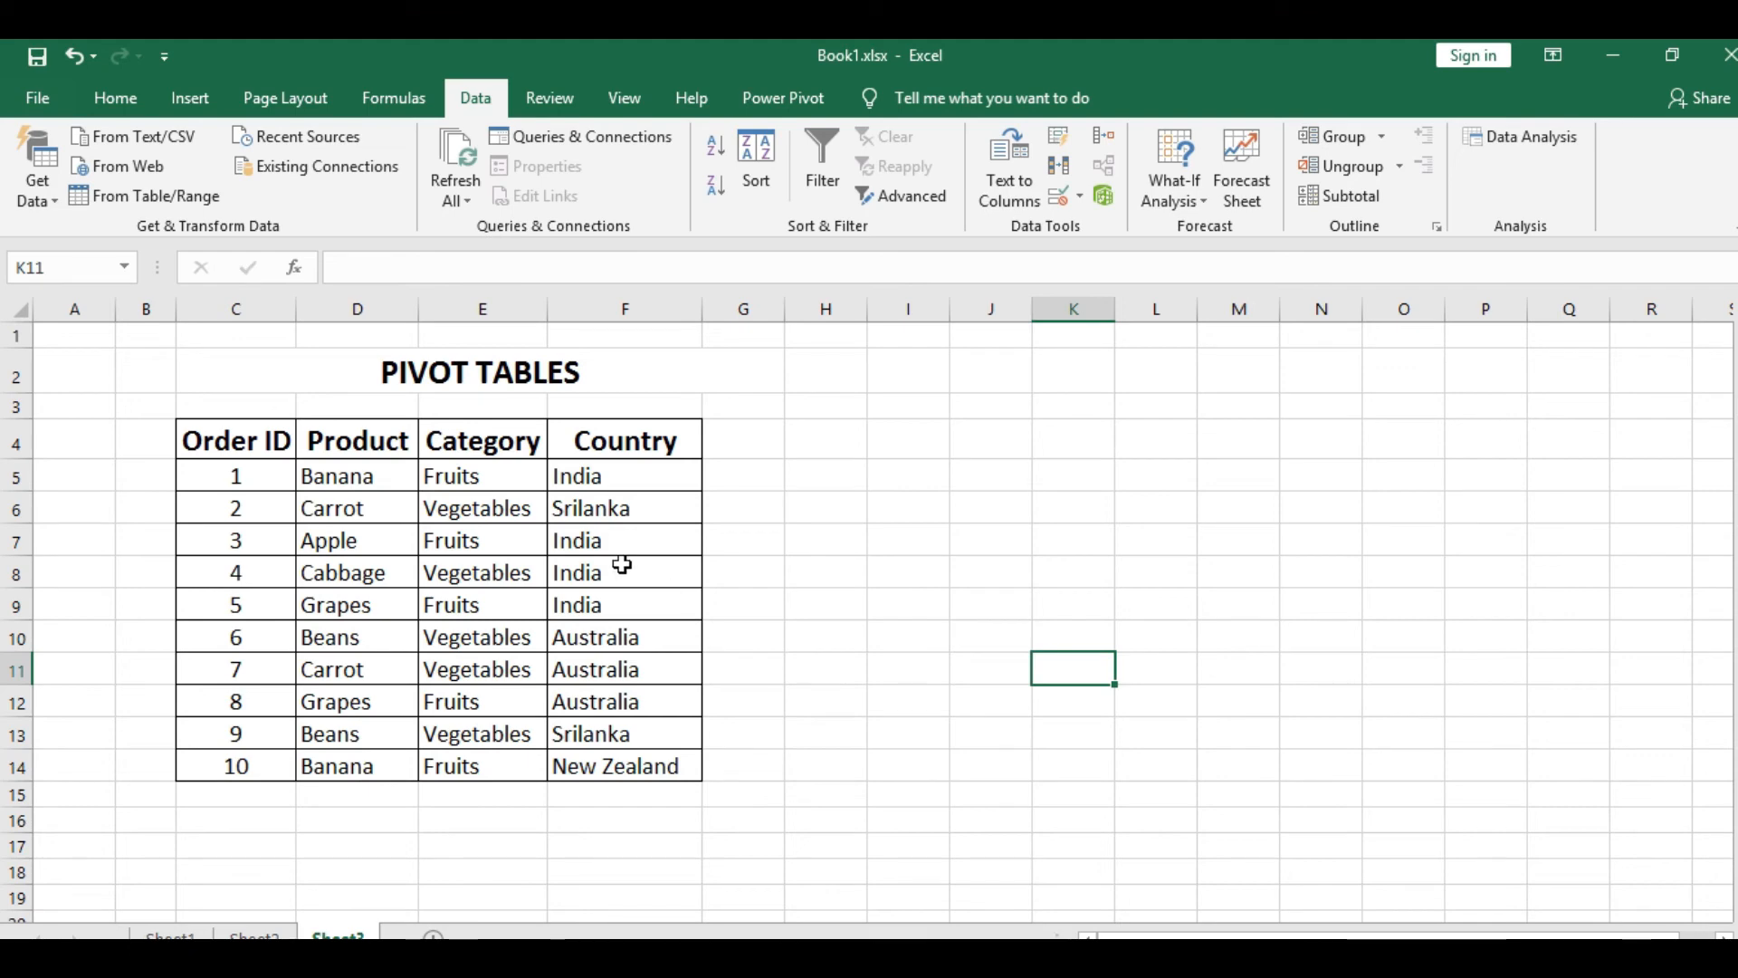
click(470, 534)
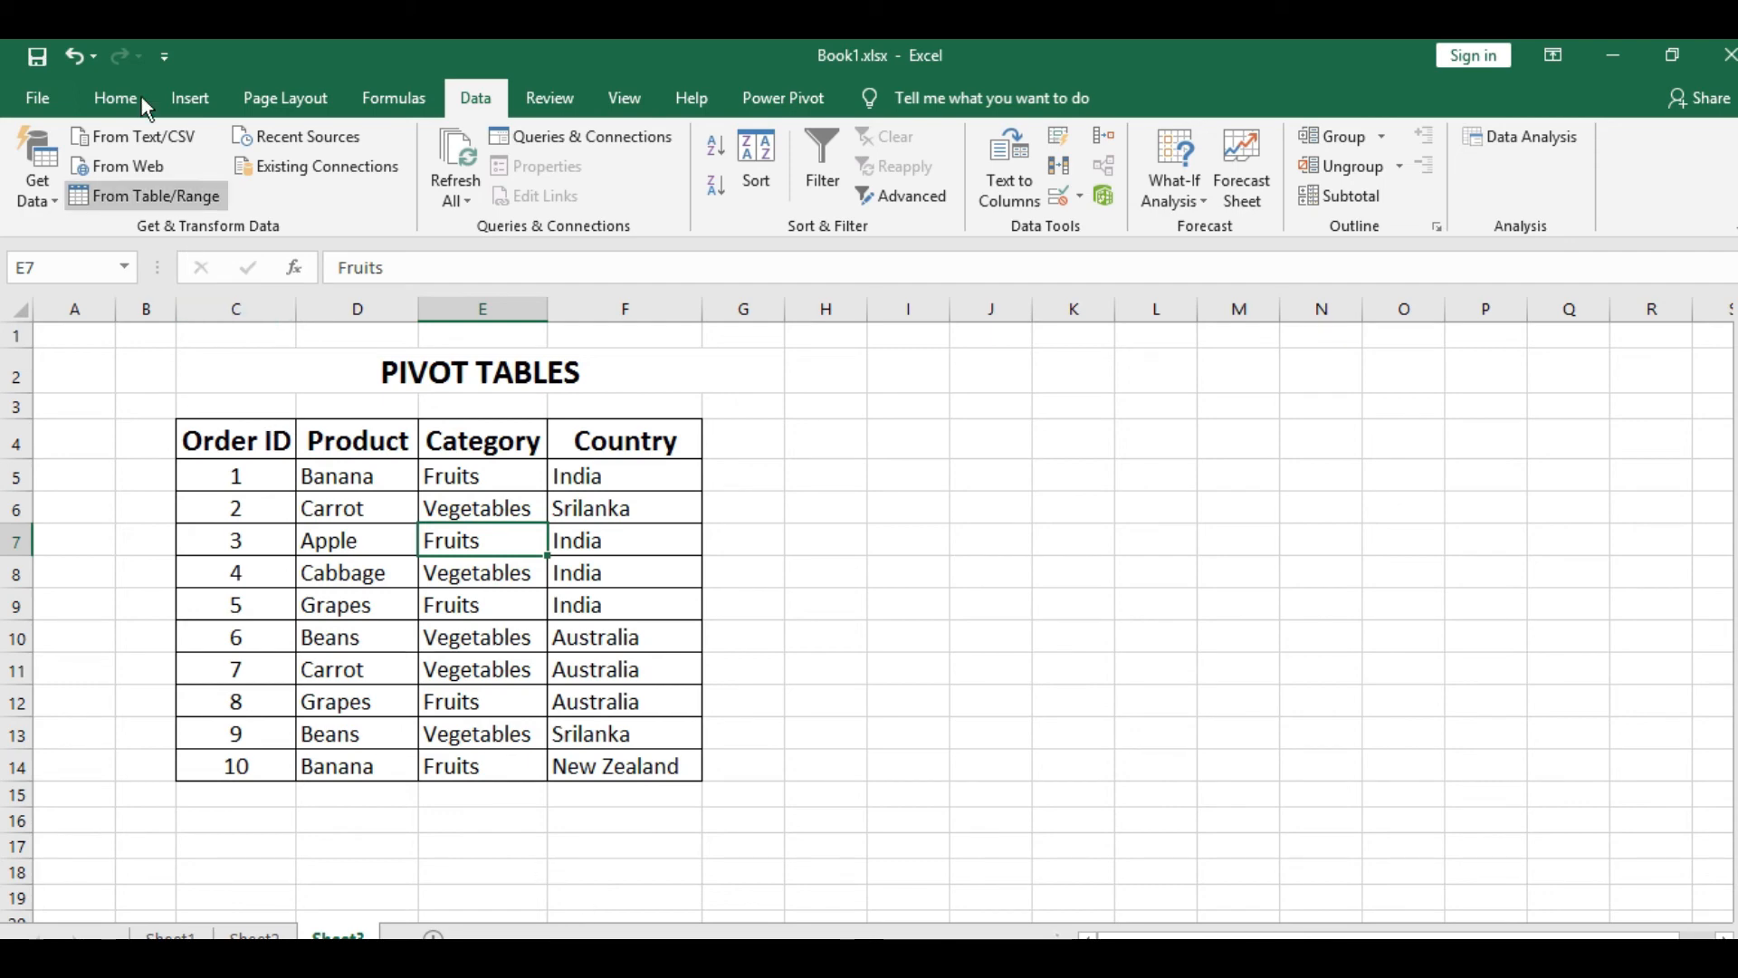
click(190, 98)
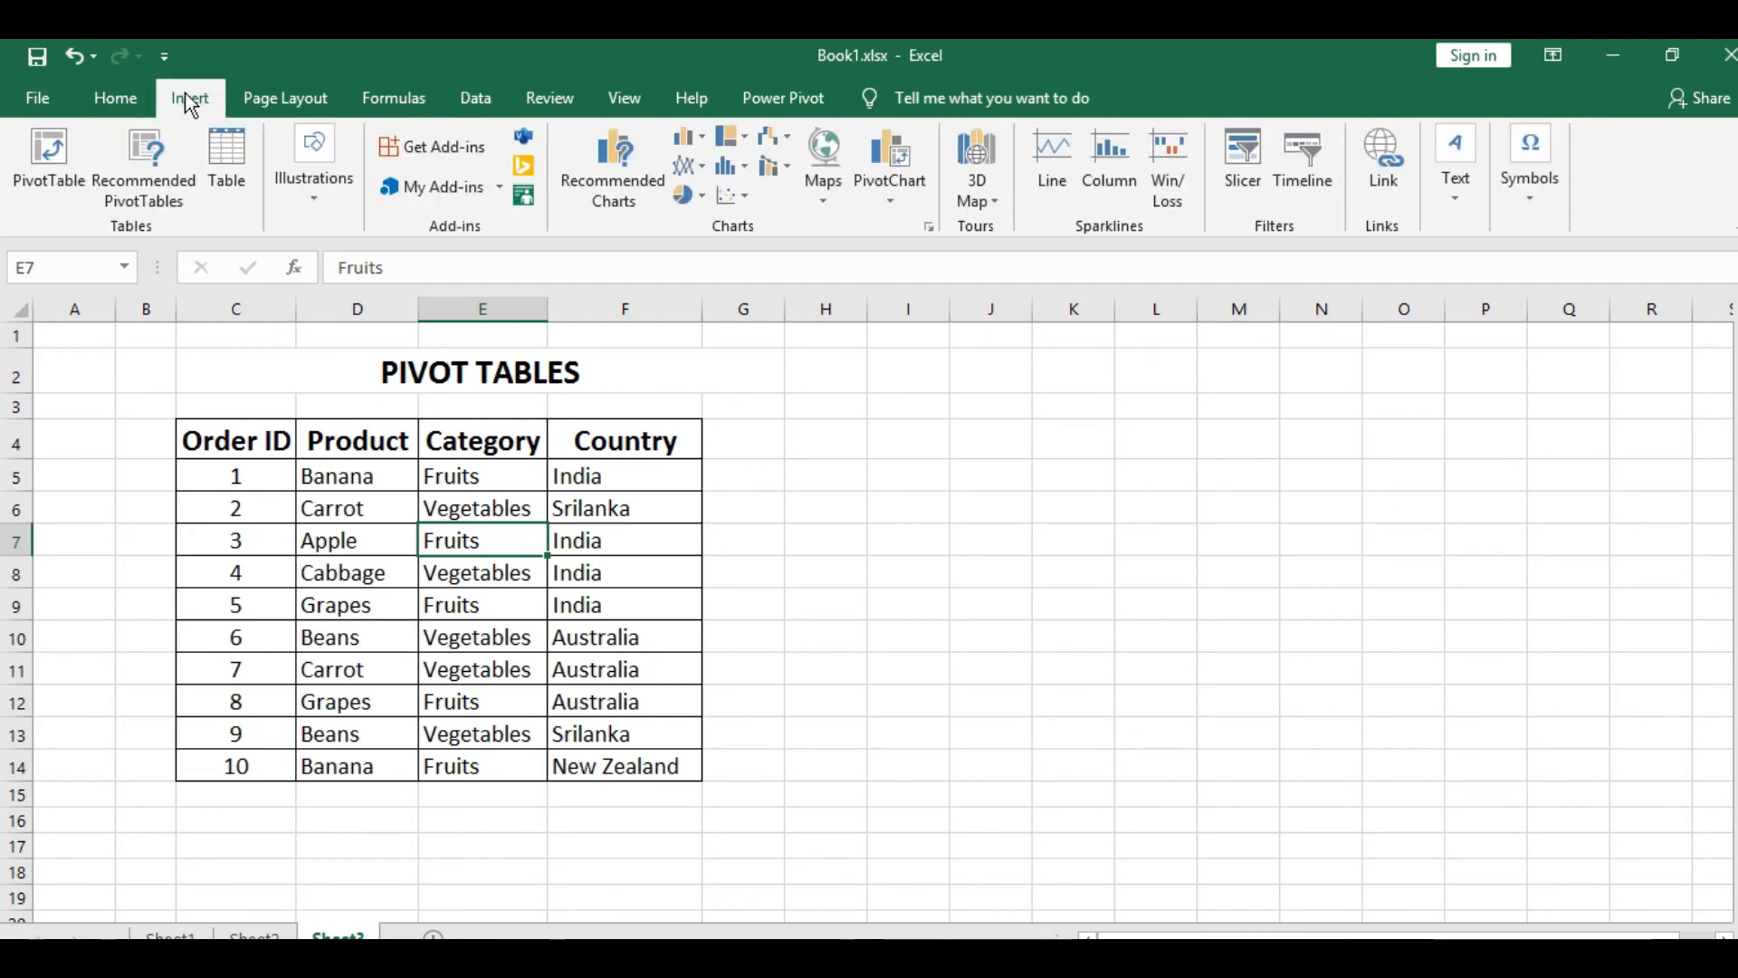
click(53, 165)
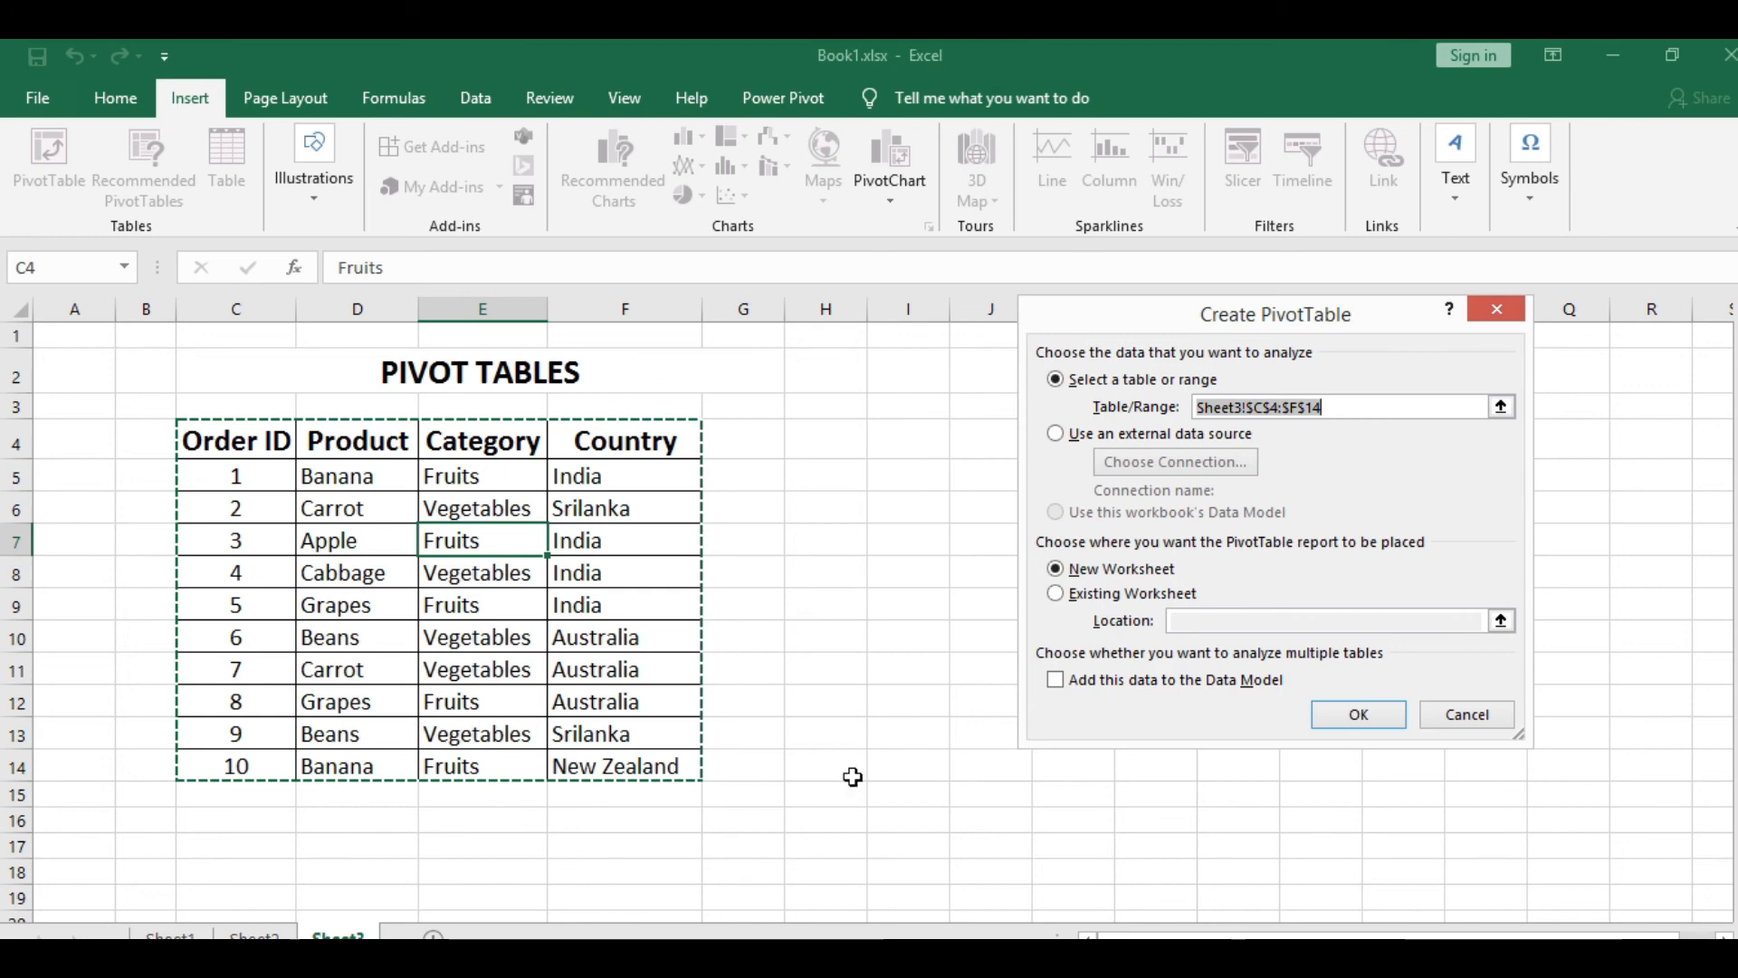
click(1057, 594)
click(1213, 620)
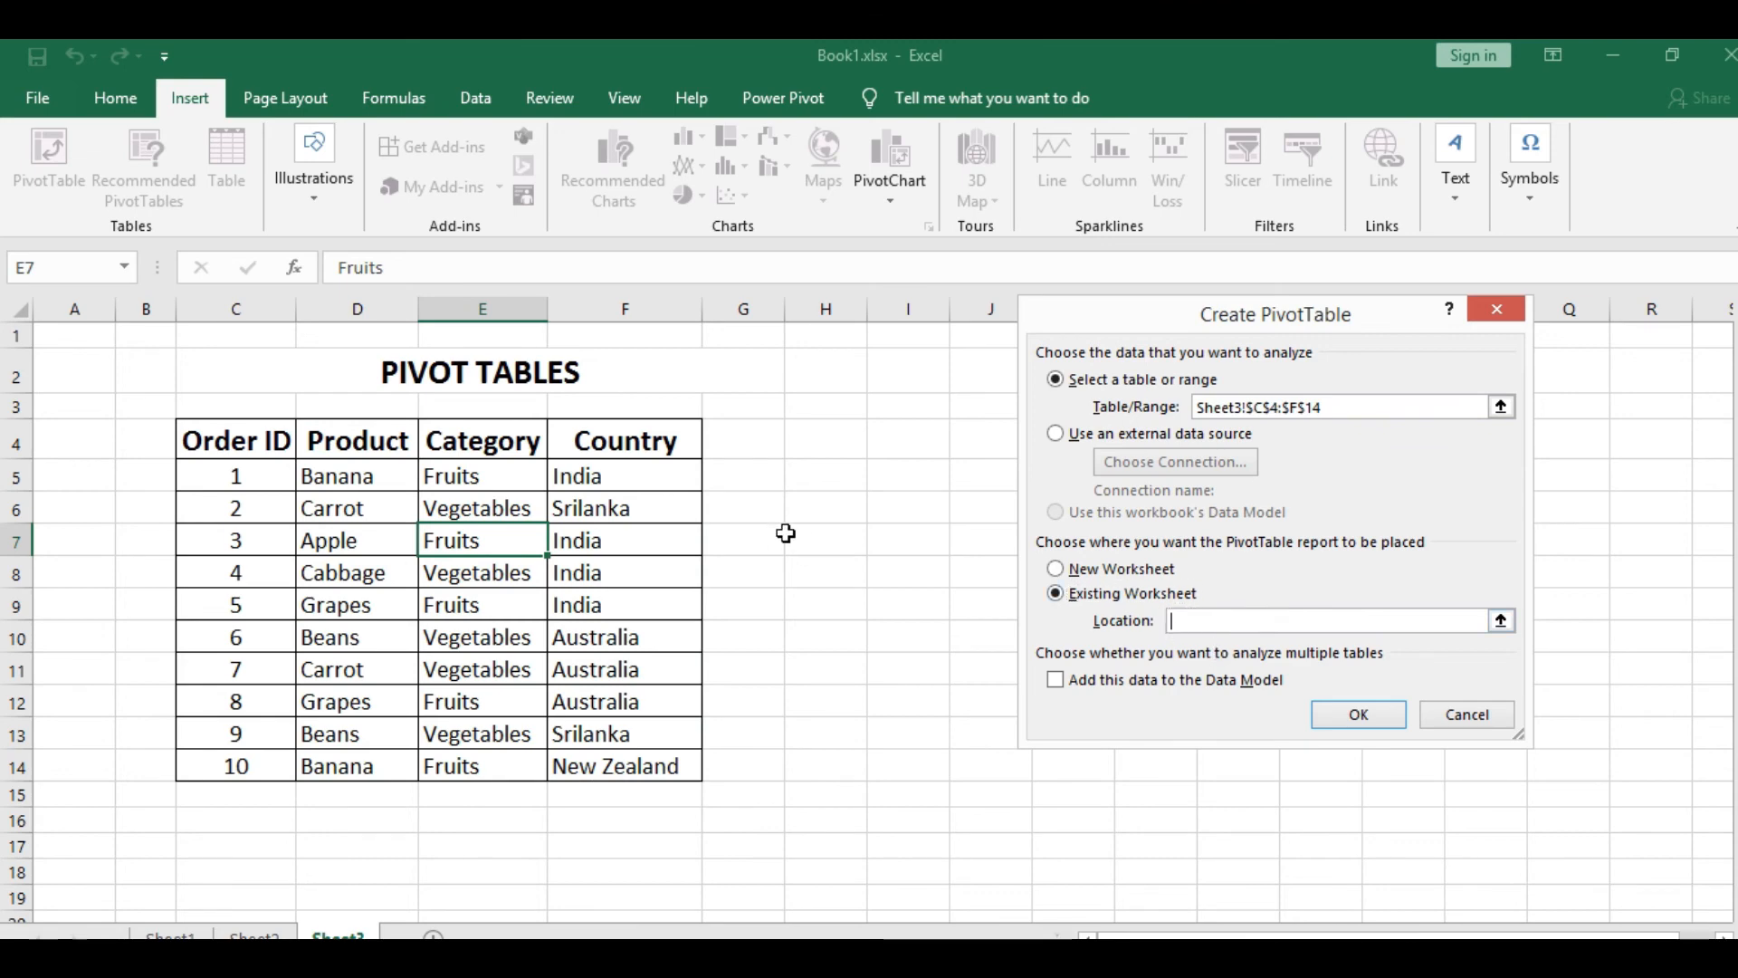
drag(791, 508, 1168, 601)
drag(1359, 830, 1360, 831)
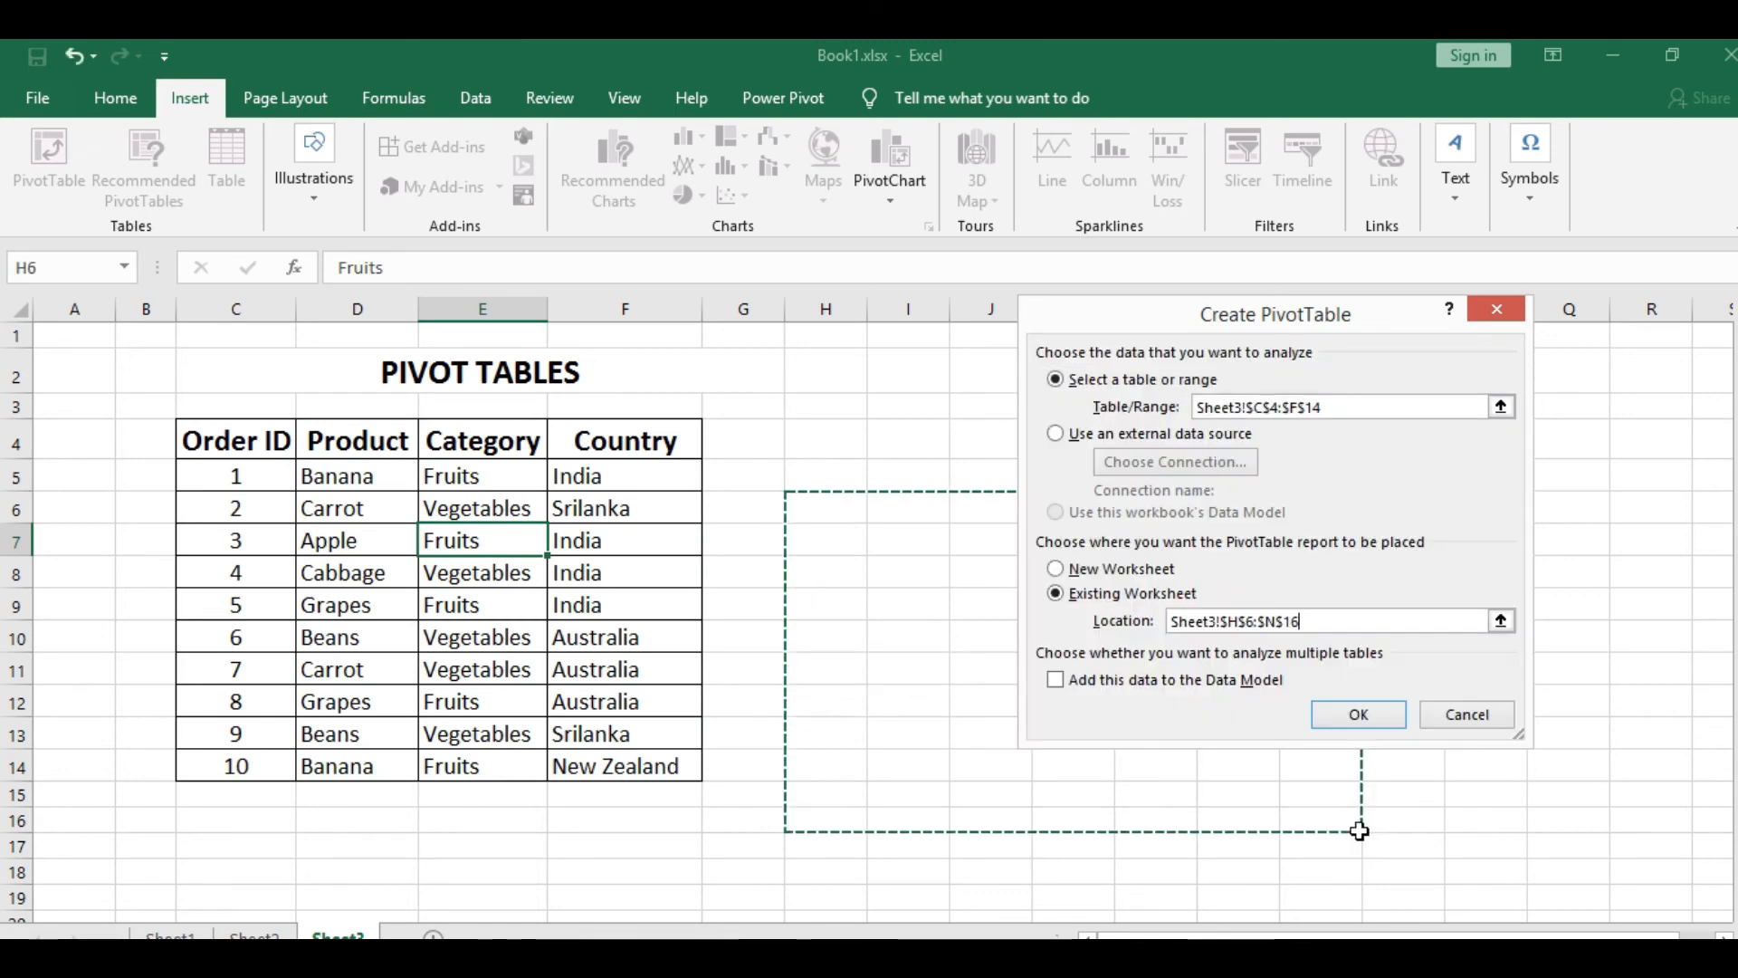
click(1358, 715)
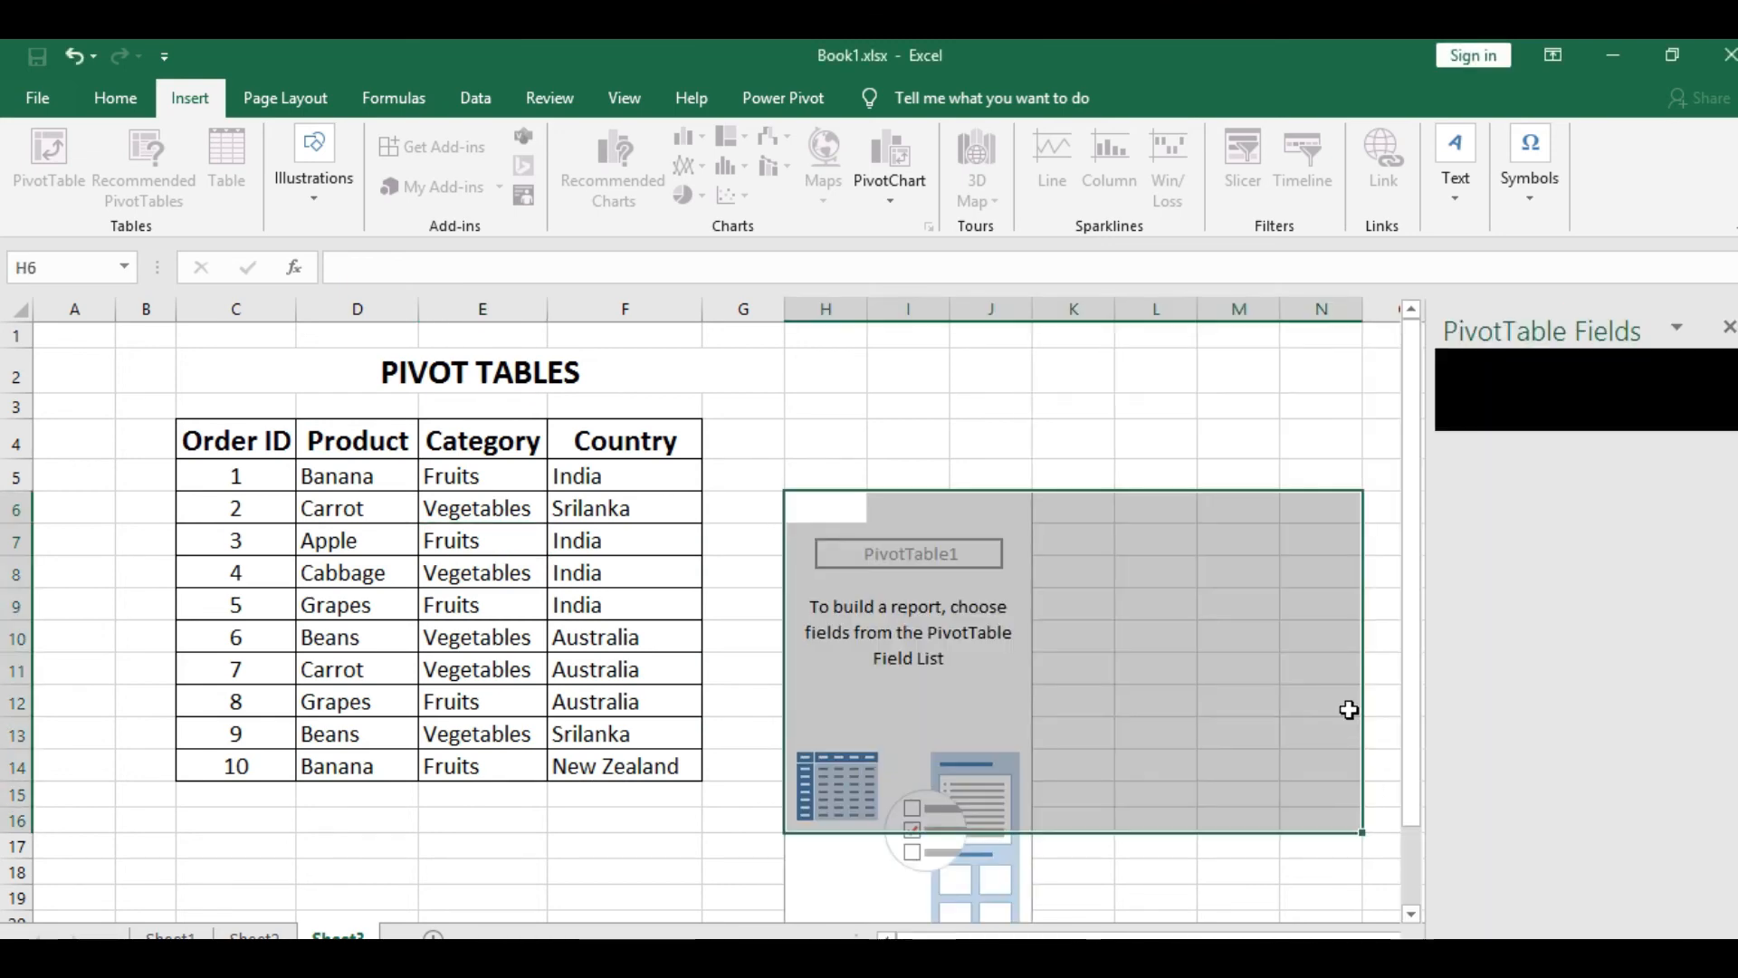
Step: Add the Order ID field to the PivotTable as summed values and the Product field as row labels
scroll(1347, 714, down, 1)
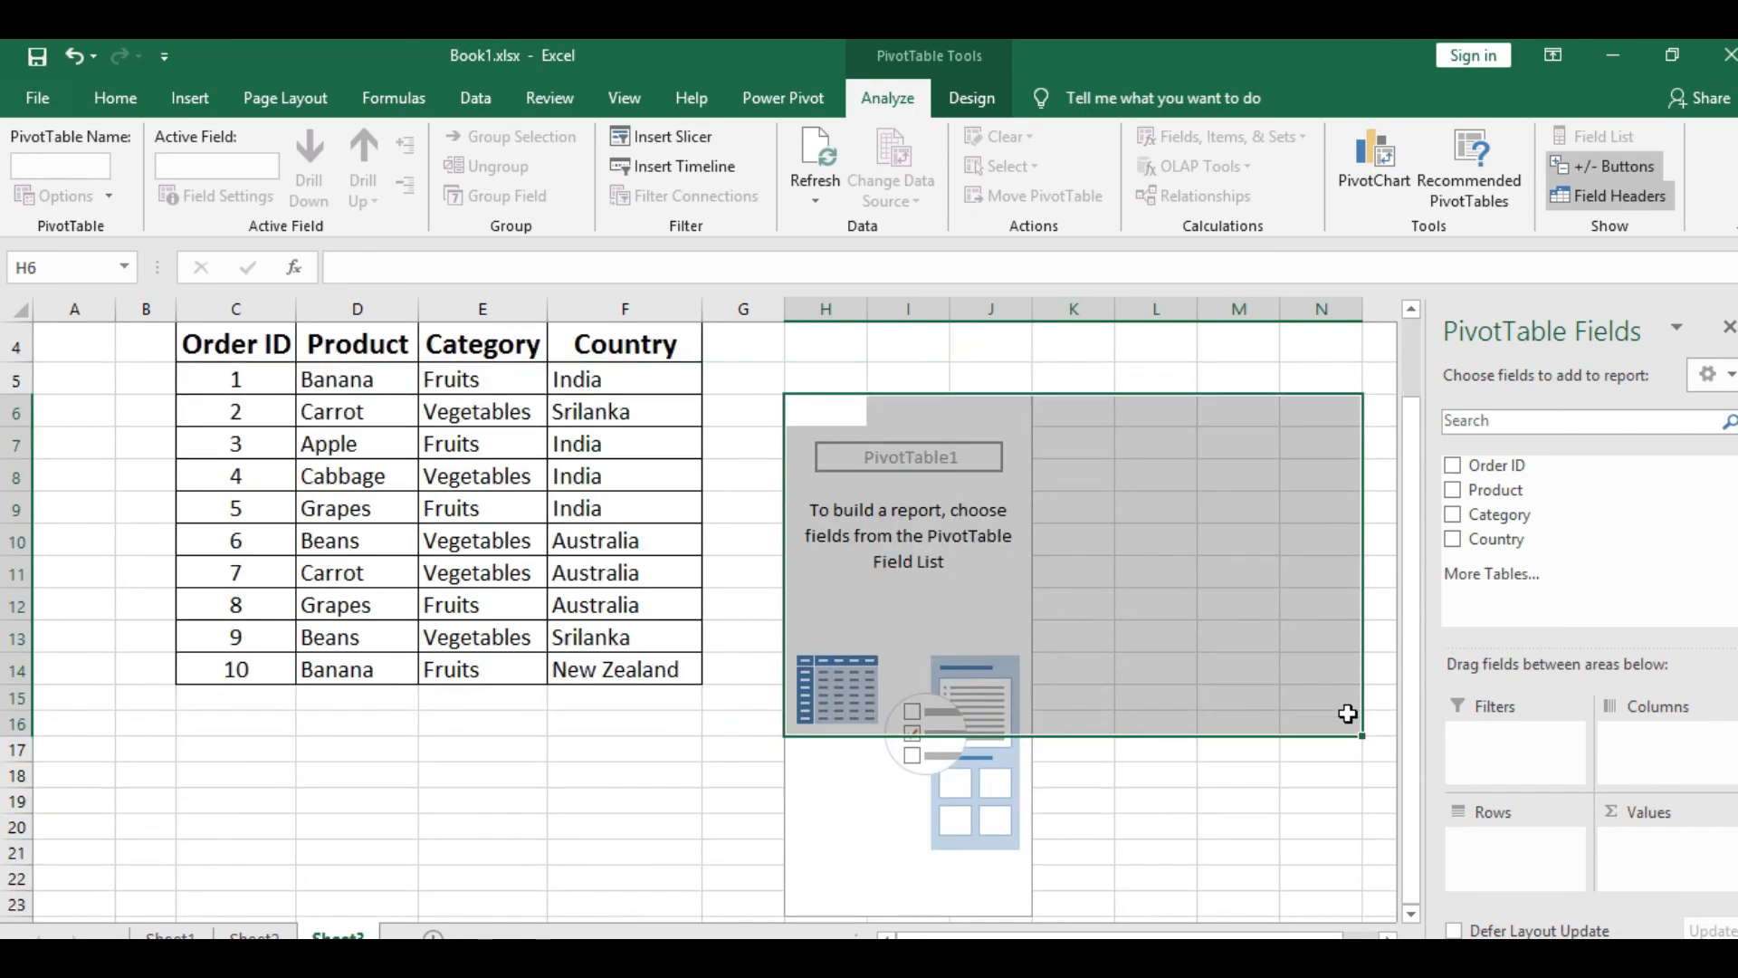
scroll(1348, 714, down, 1)
click(1158, 696)
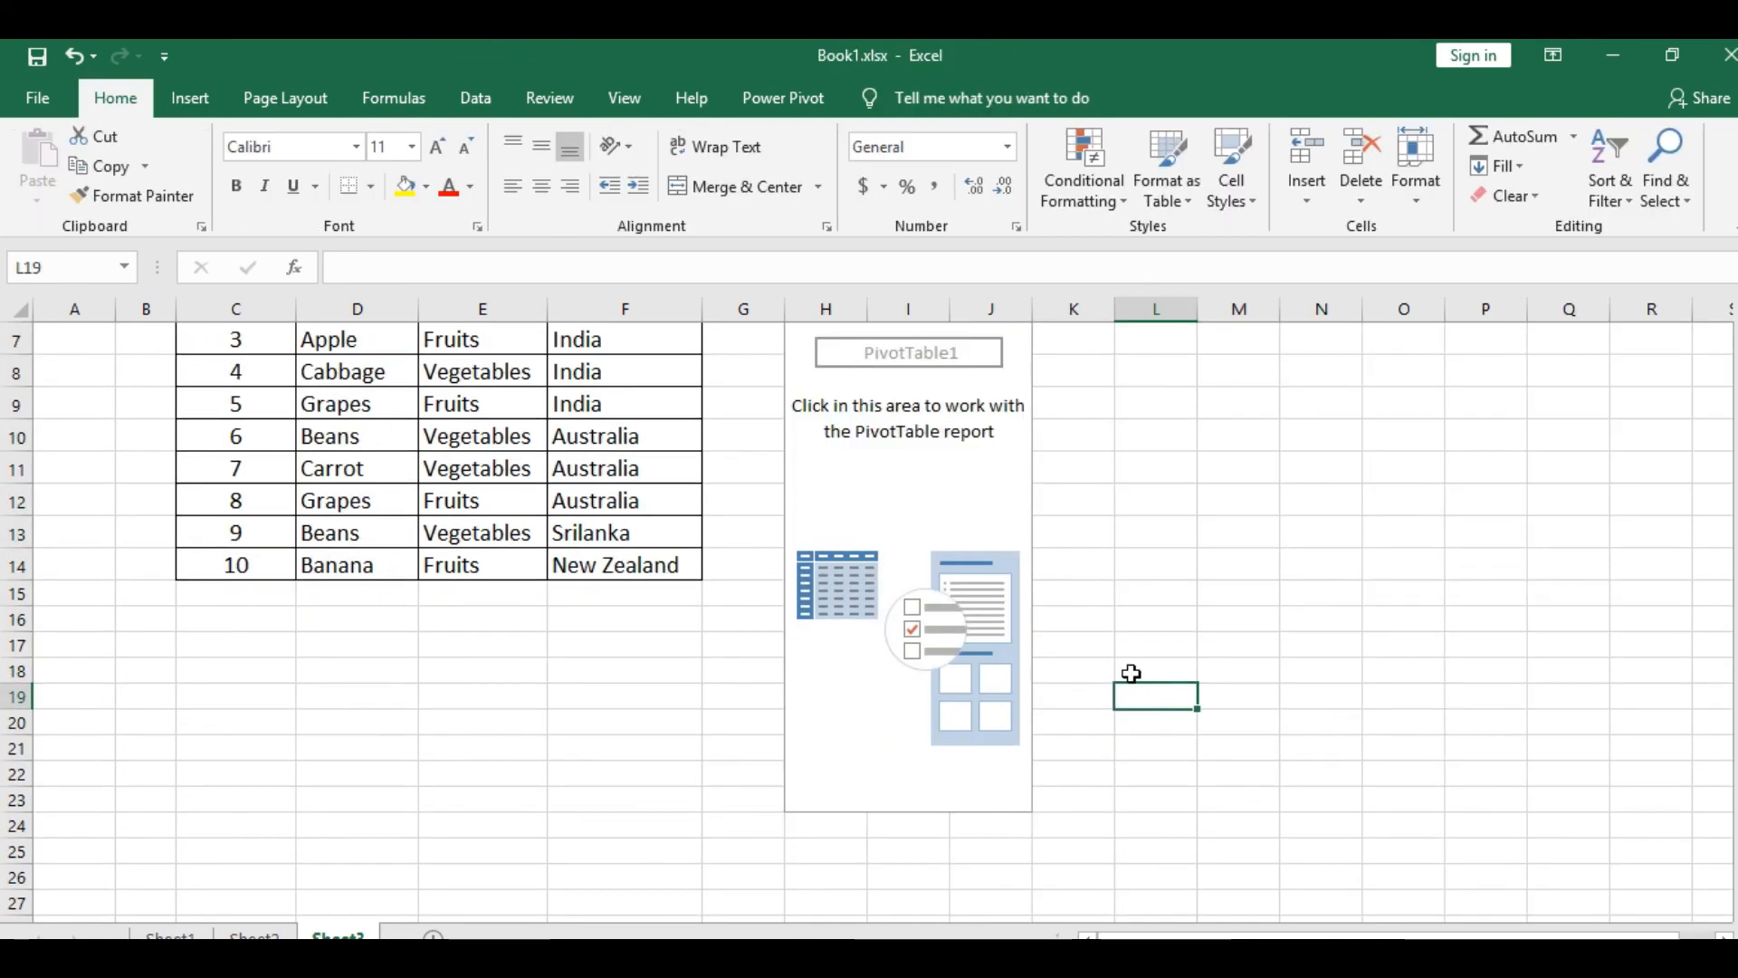
click(896, 473)
scroll(1269, 633, up, 1)
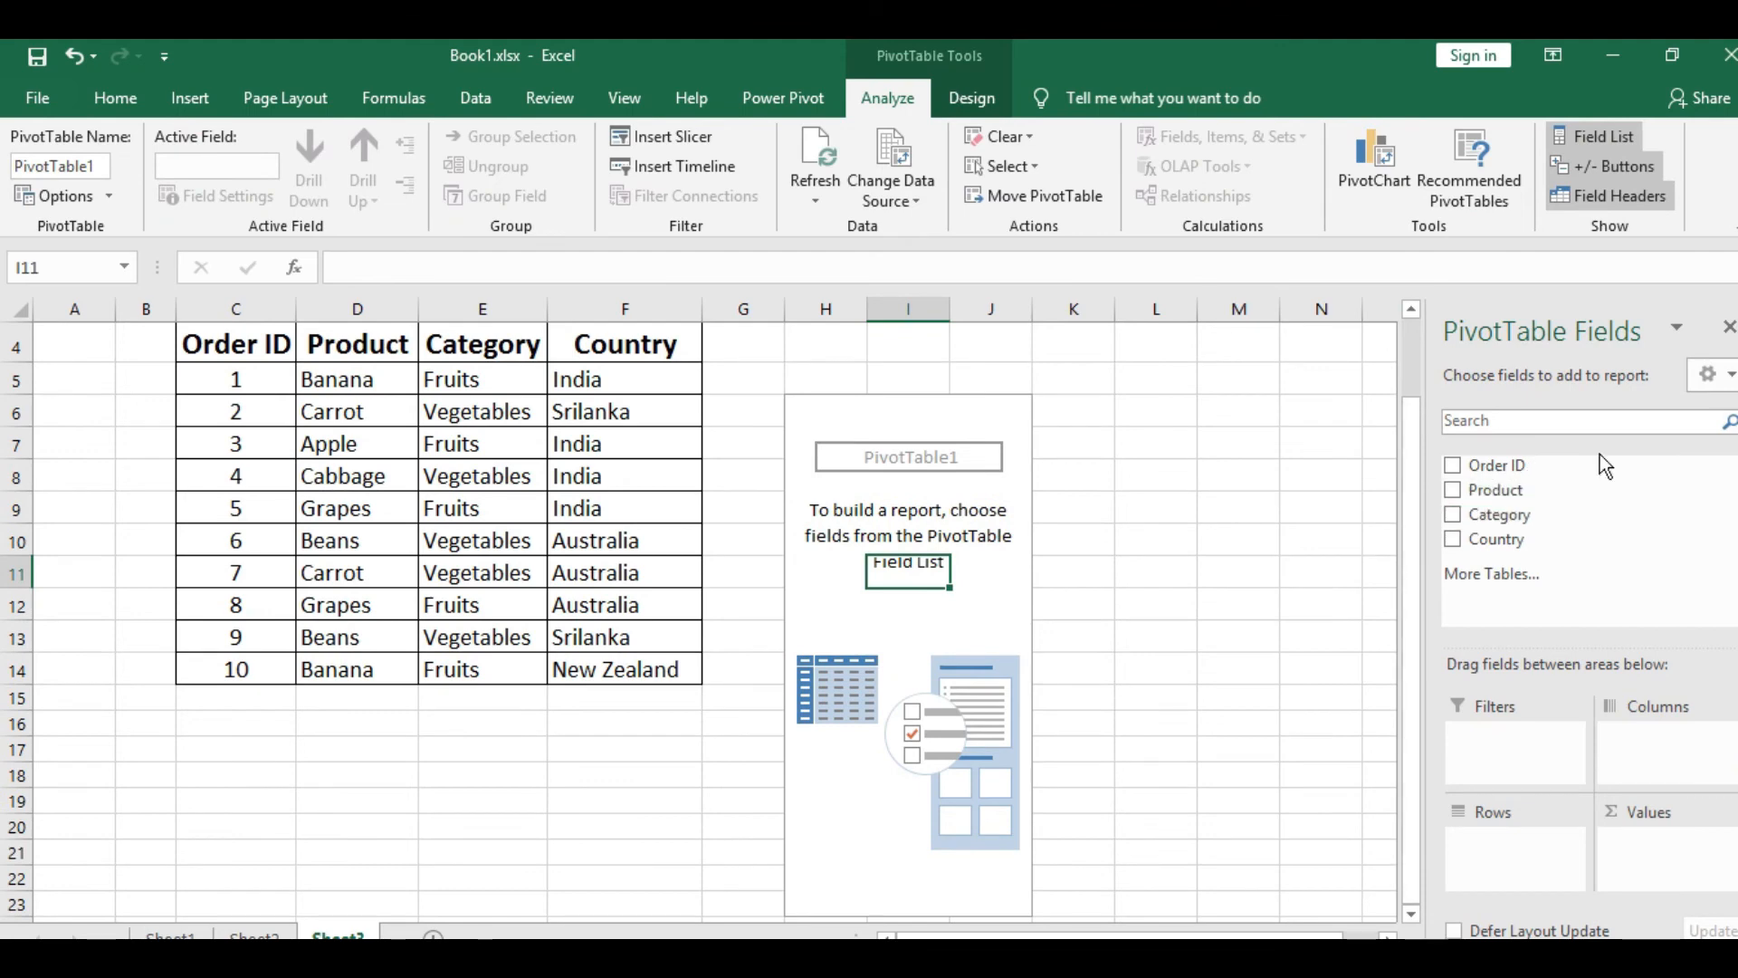
click(1454, 467)
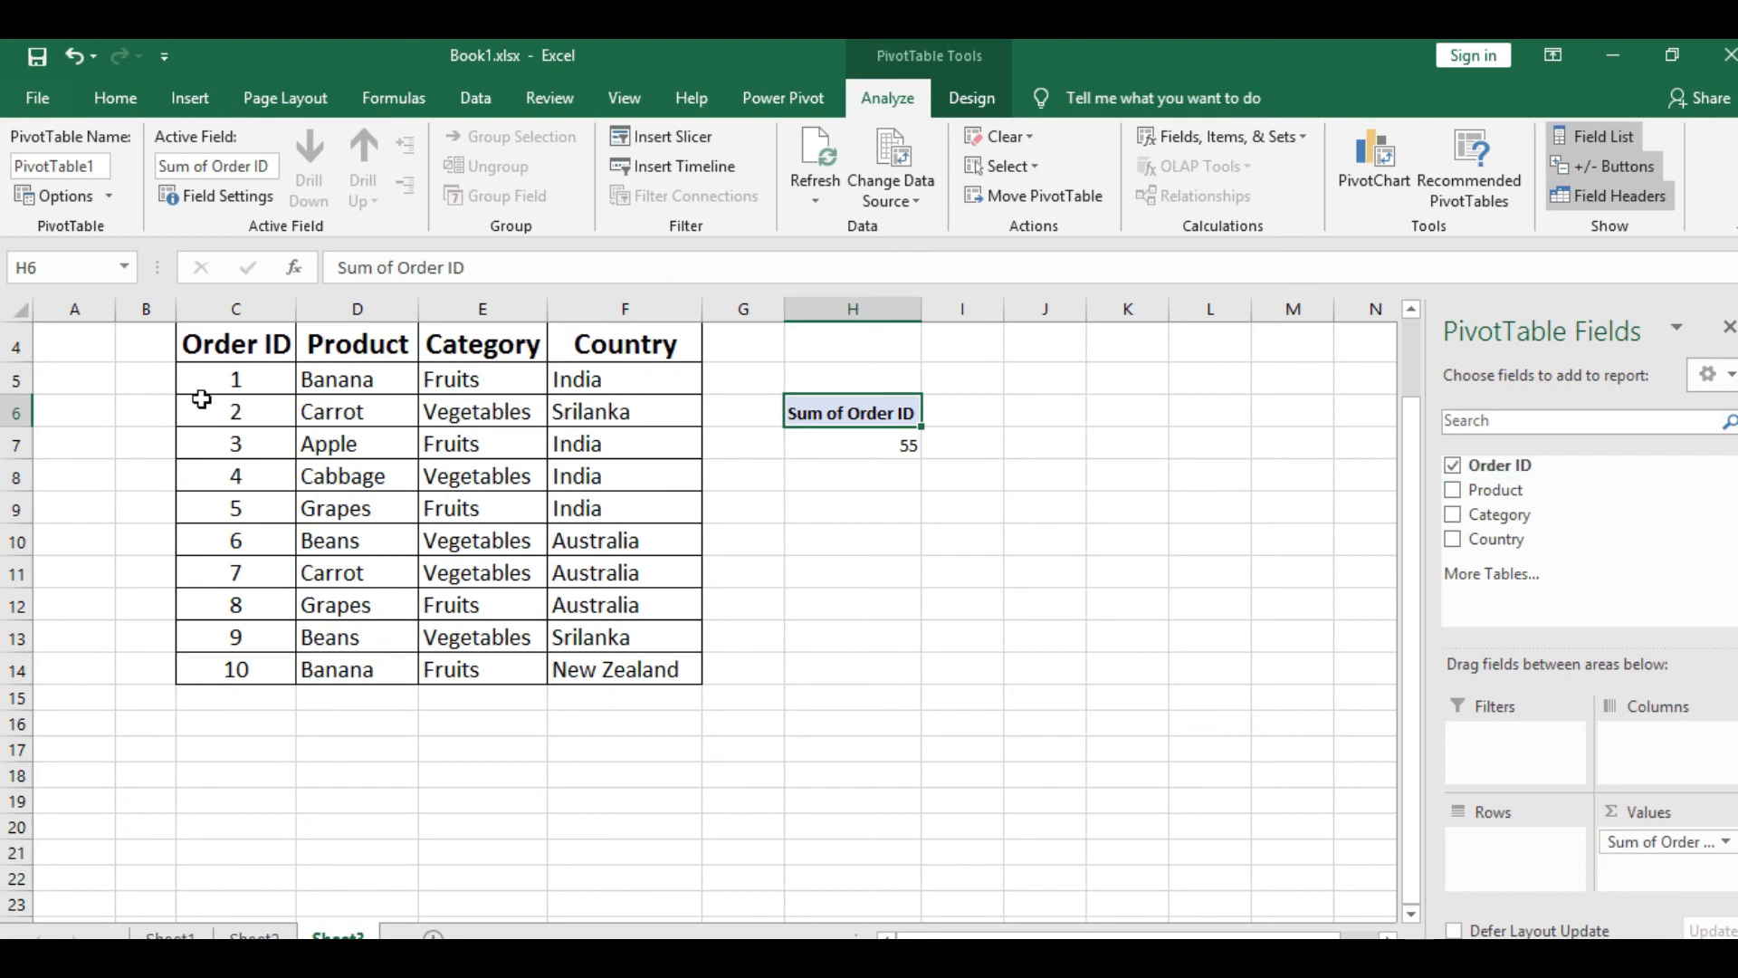
click(1452, 491)
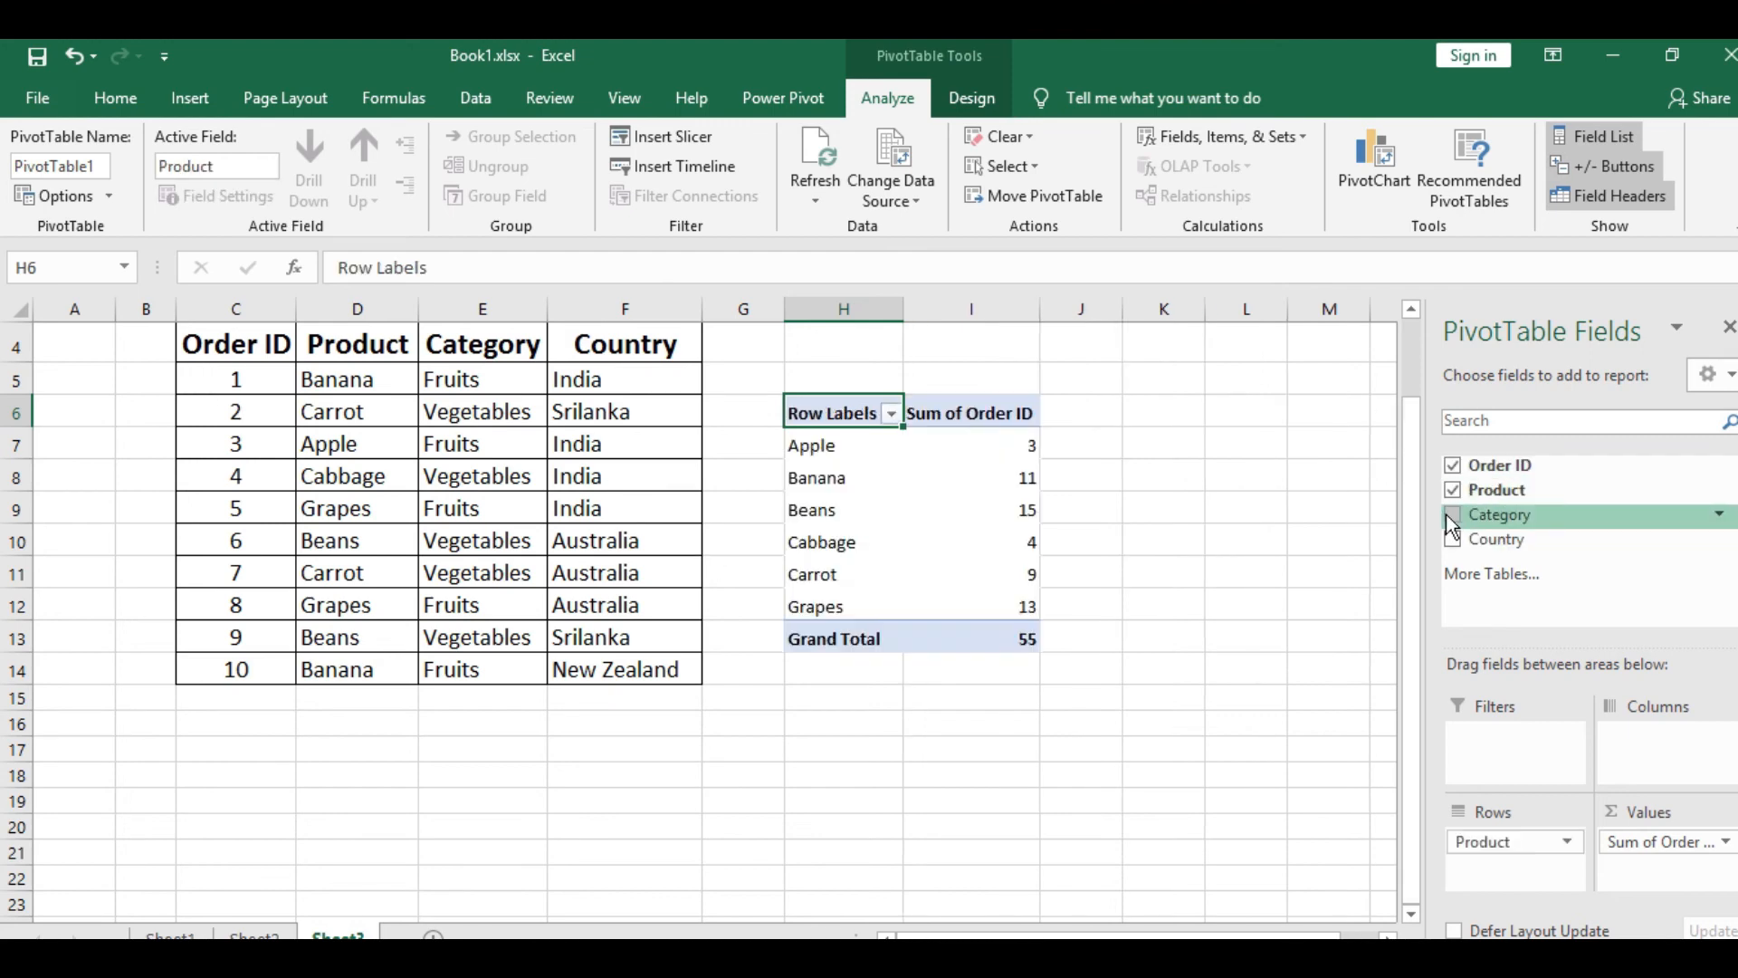
mouse_move(1014, 453)
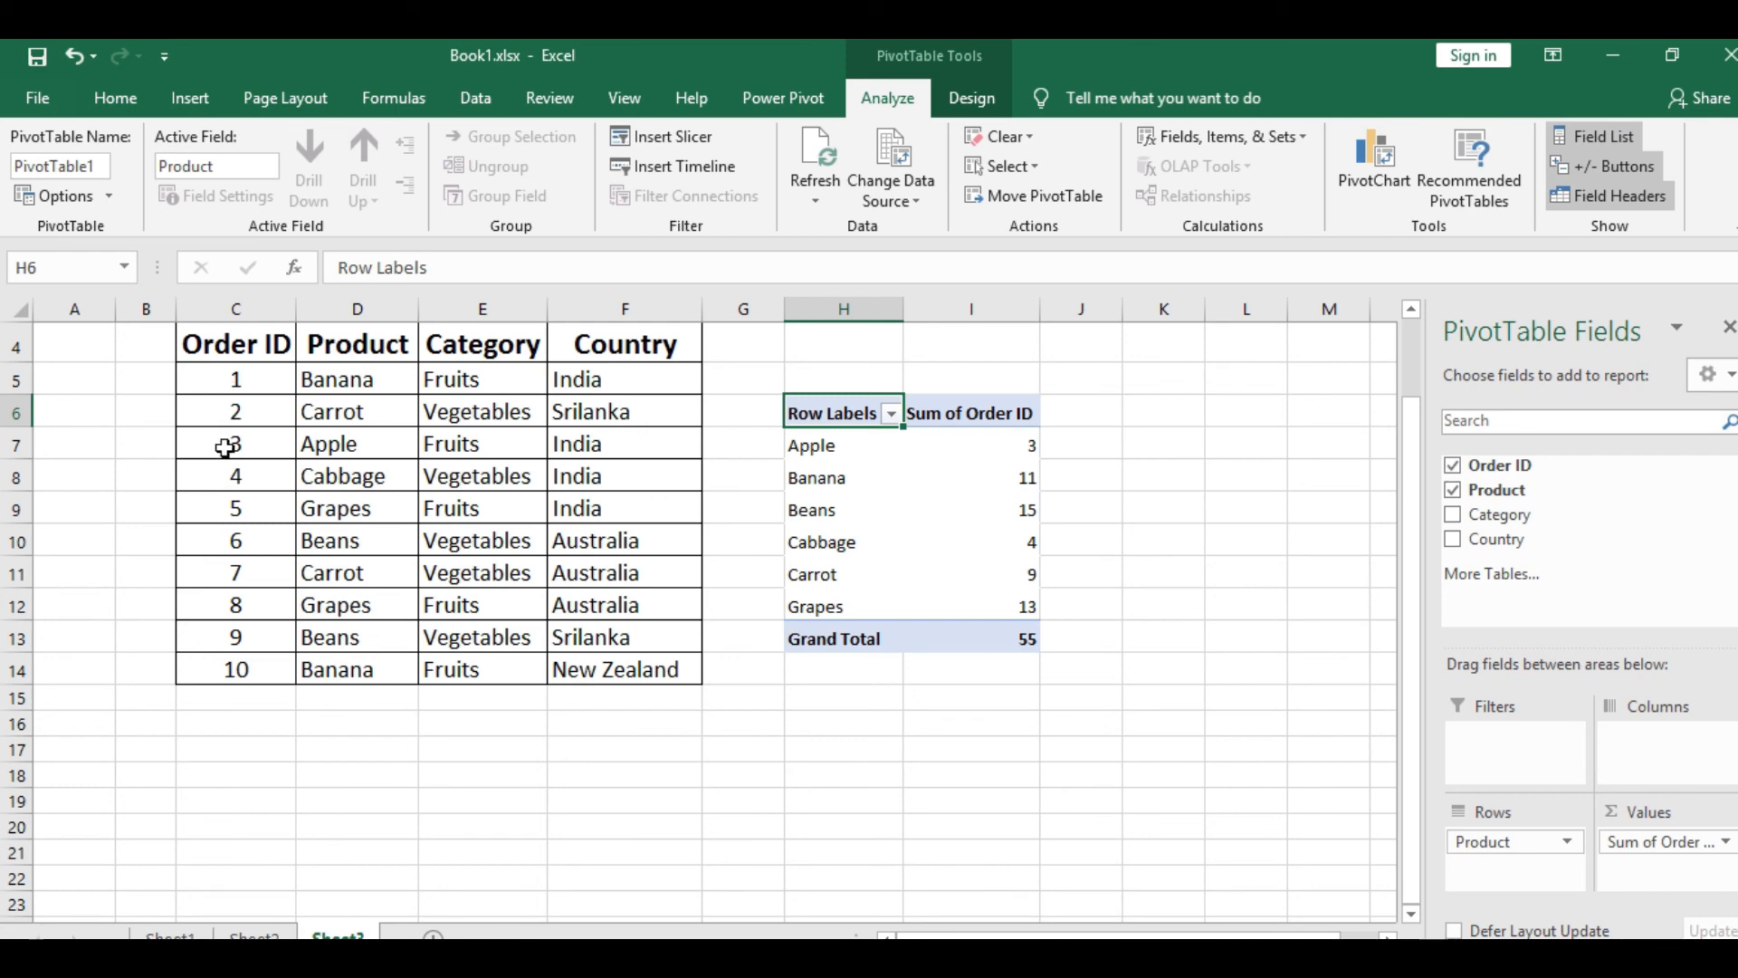
click(1035, 474)
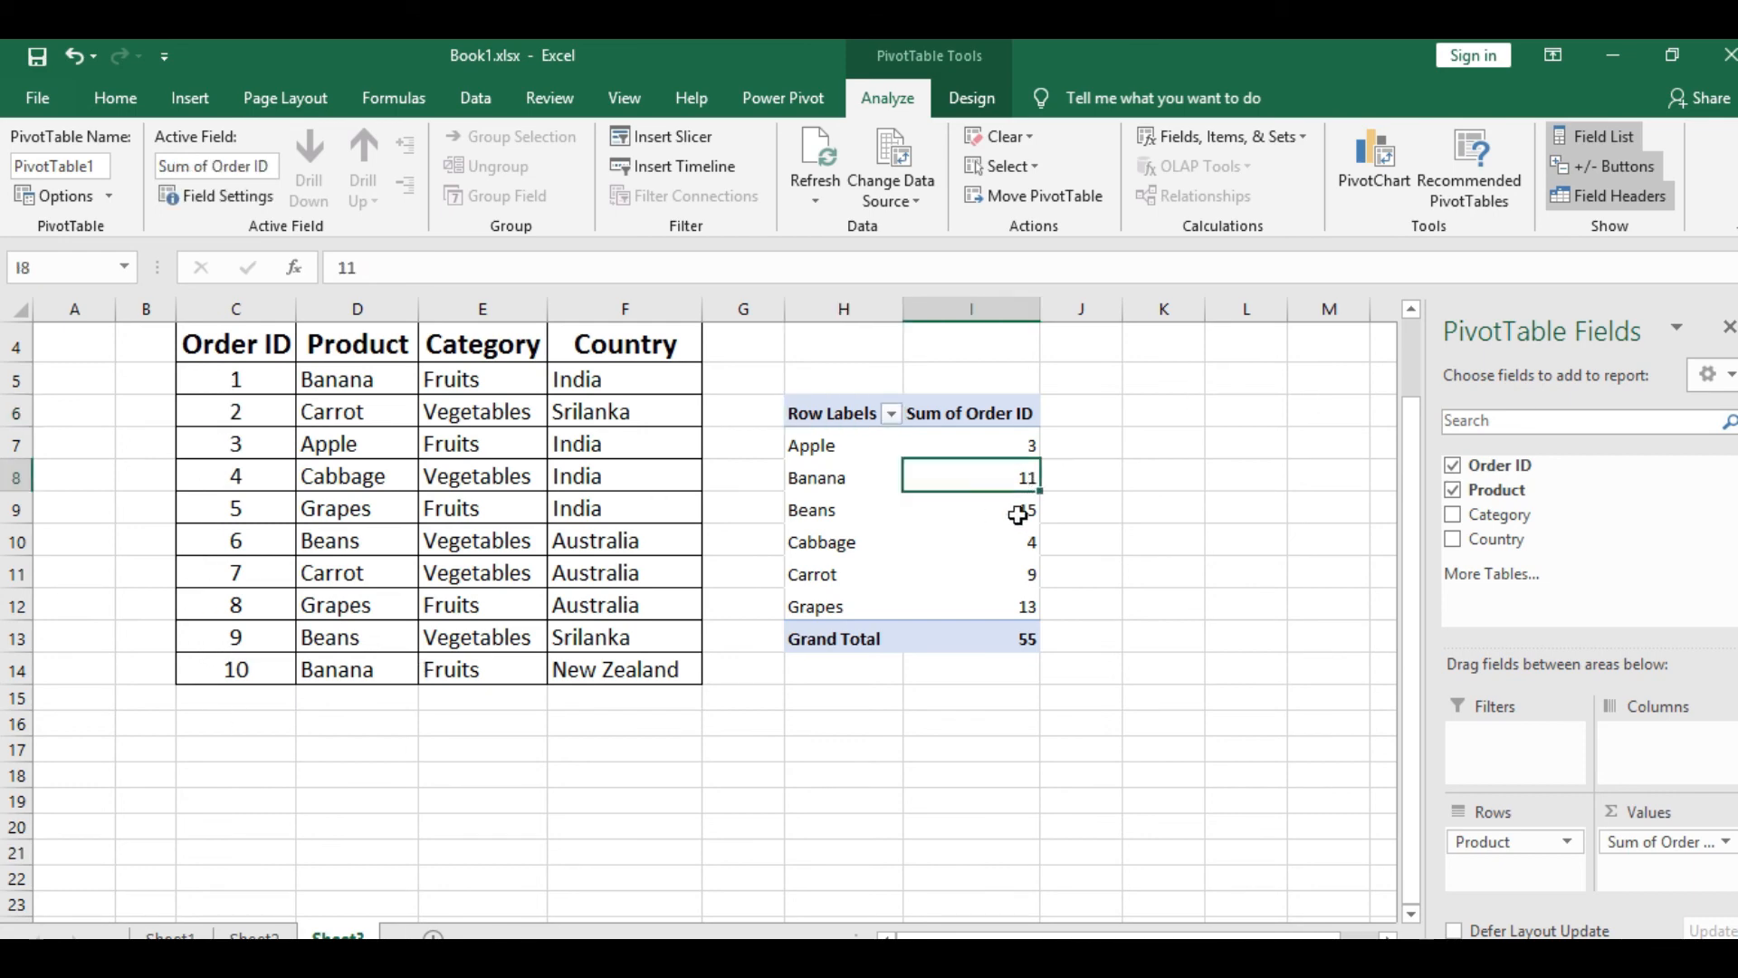
click(1018, 508)
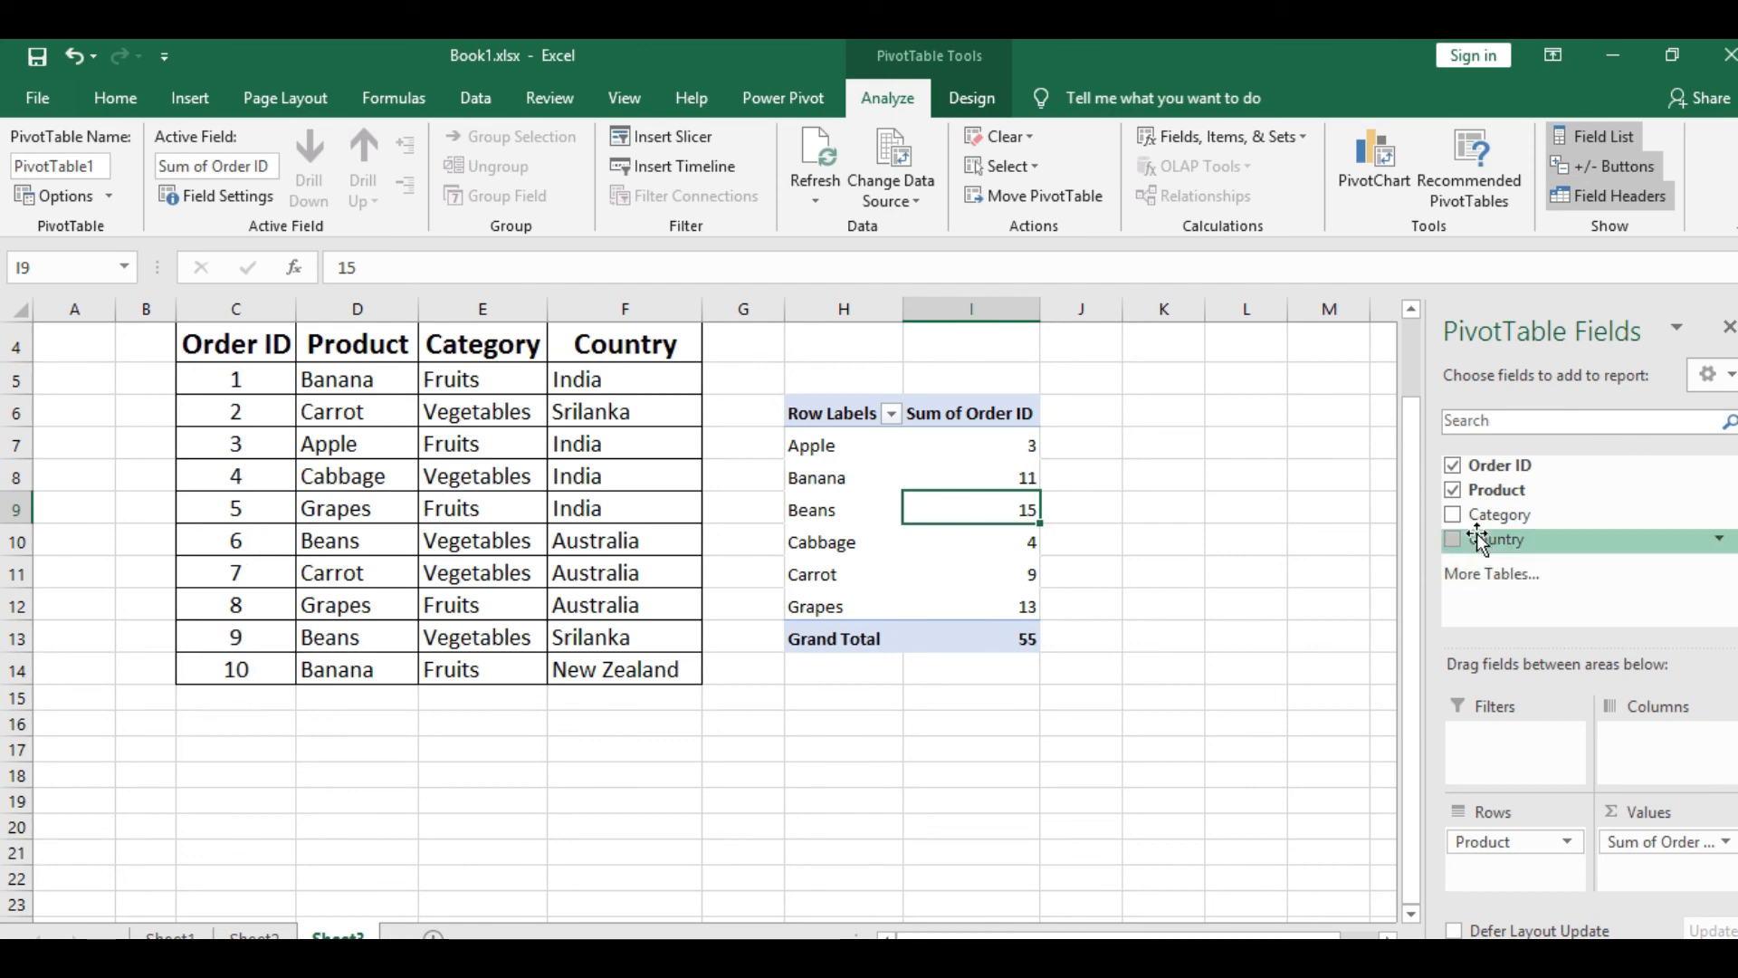
Step: Try adding the Category and Country fields as nested row labels under Product
click(1454, 514)
click(1453, 540)
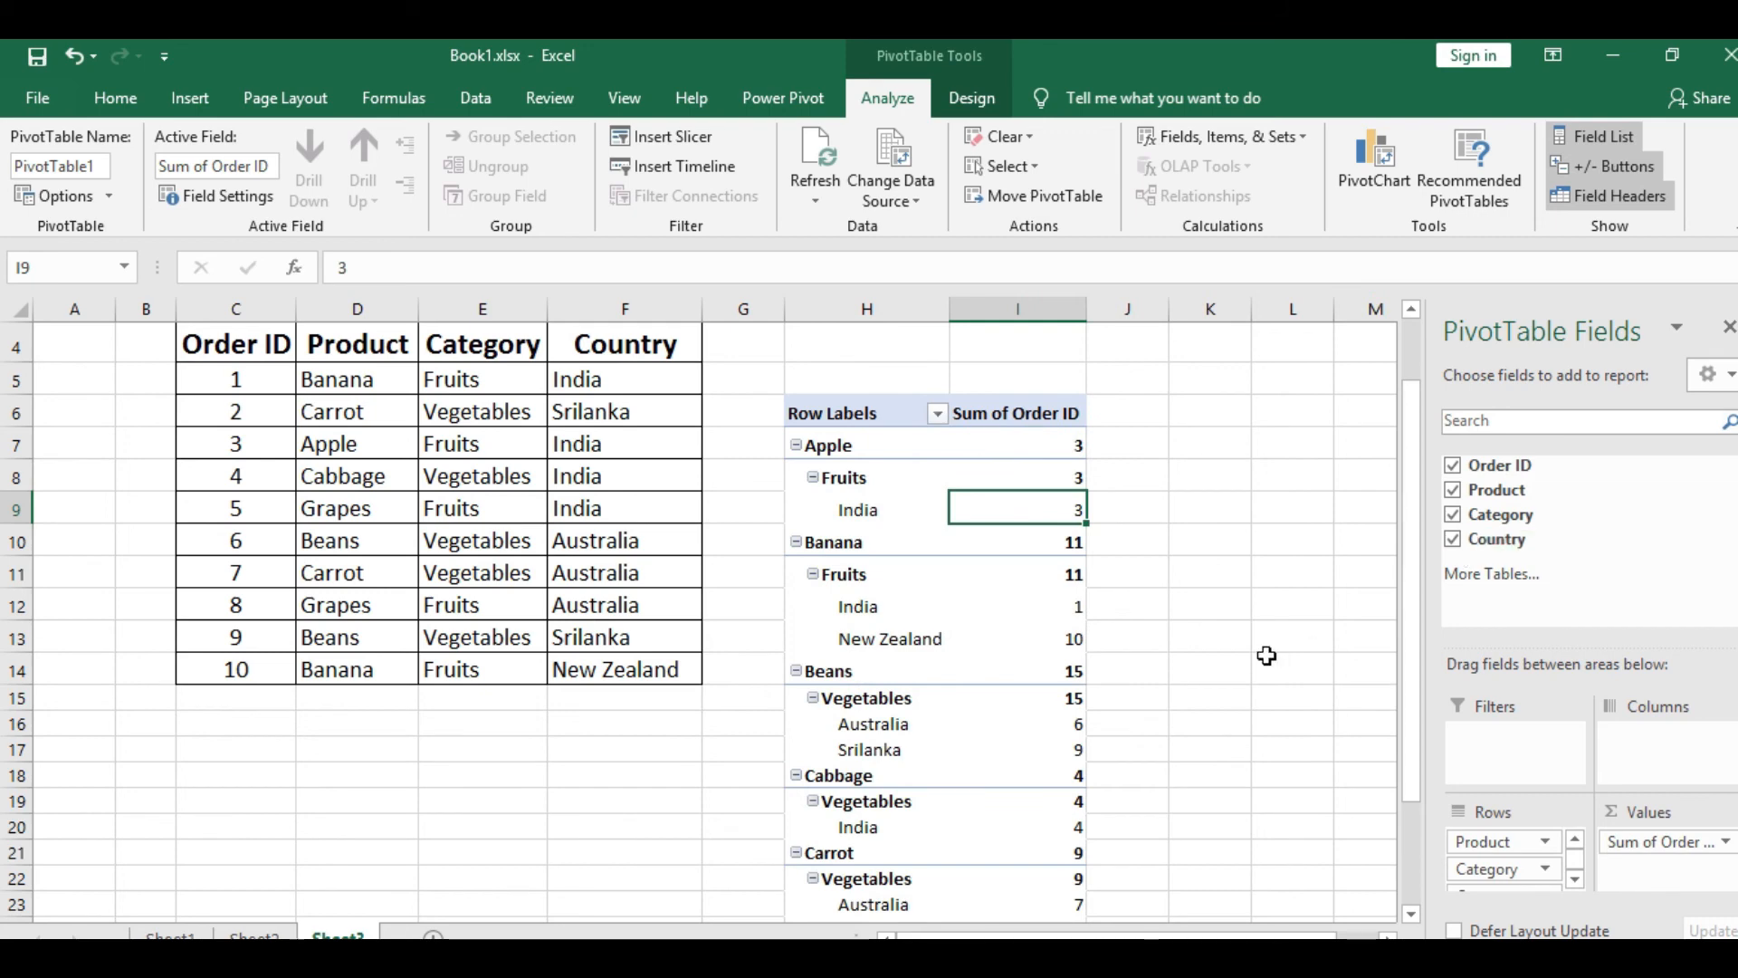
click(1454, 540)
click(1454, 516)
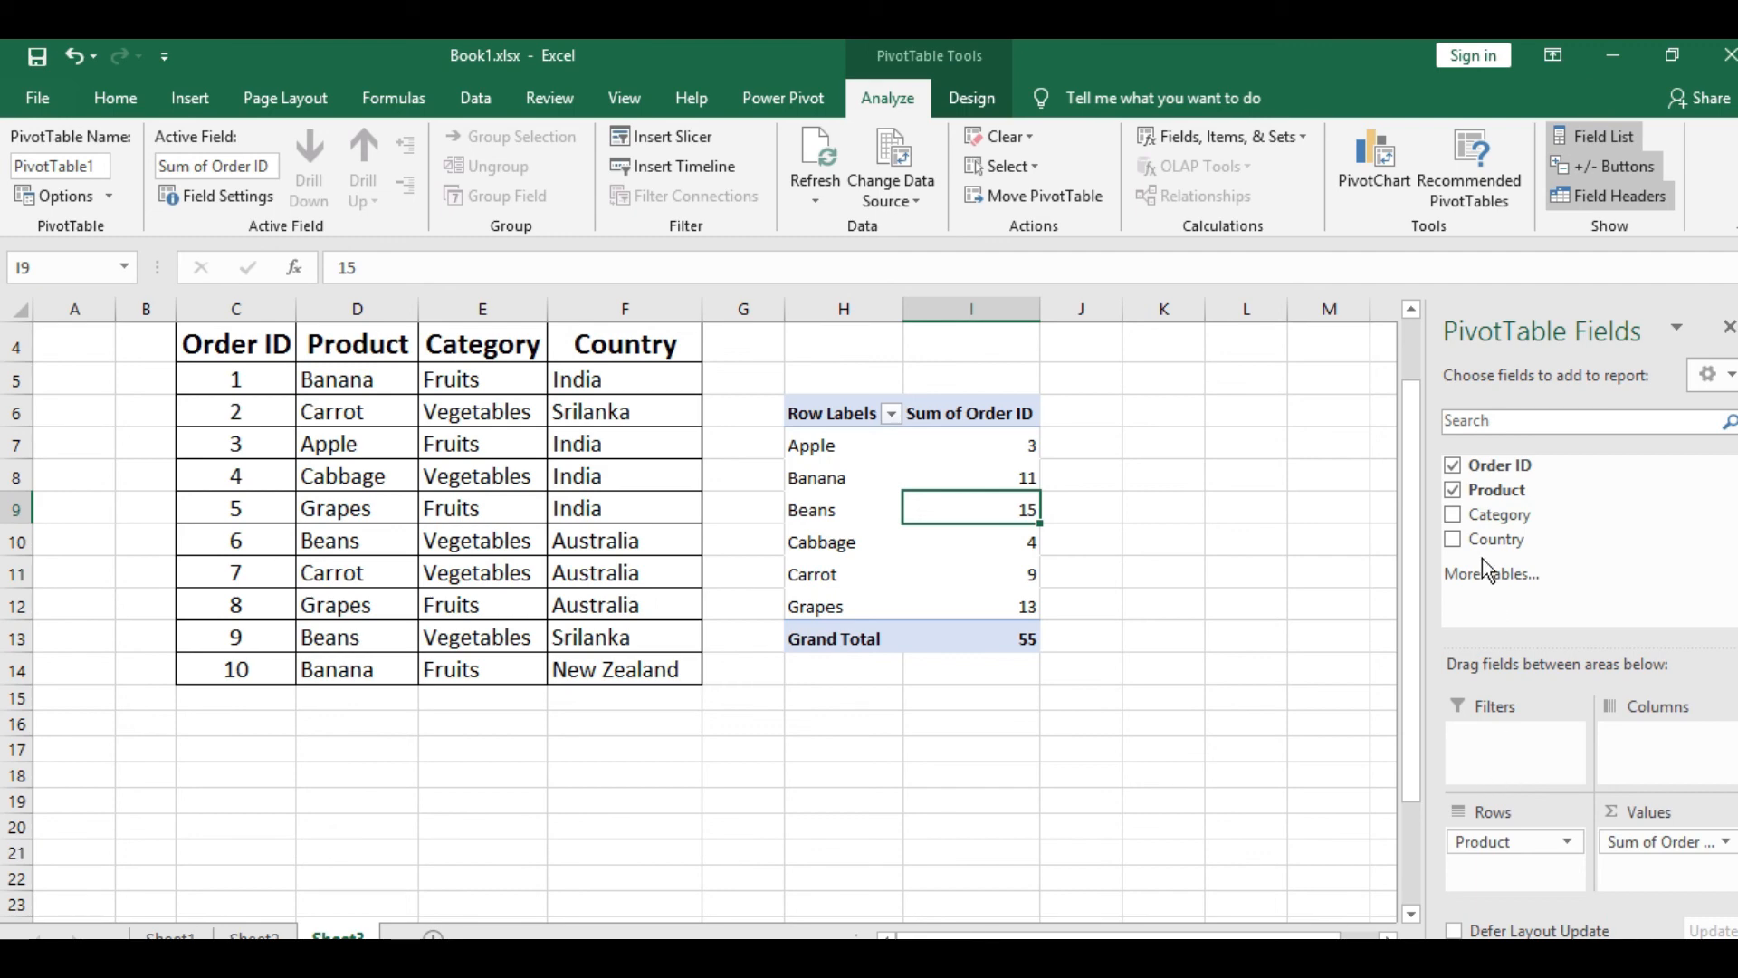
Step: Move the Product field to the PivotTable's report filter and filter the report to Apple
drag(1489, 500, 1489, 740)
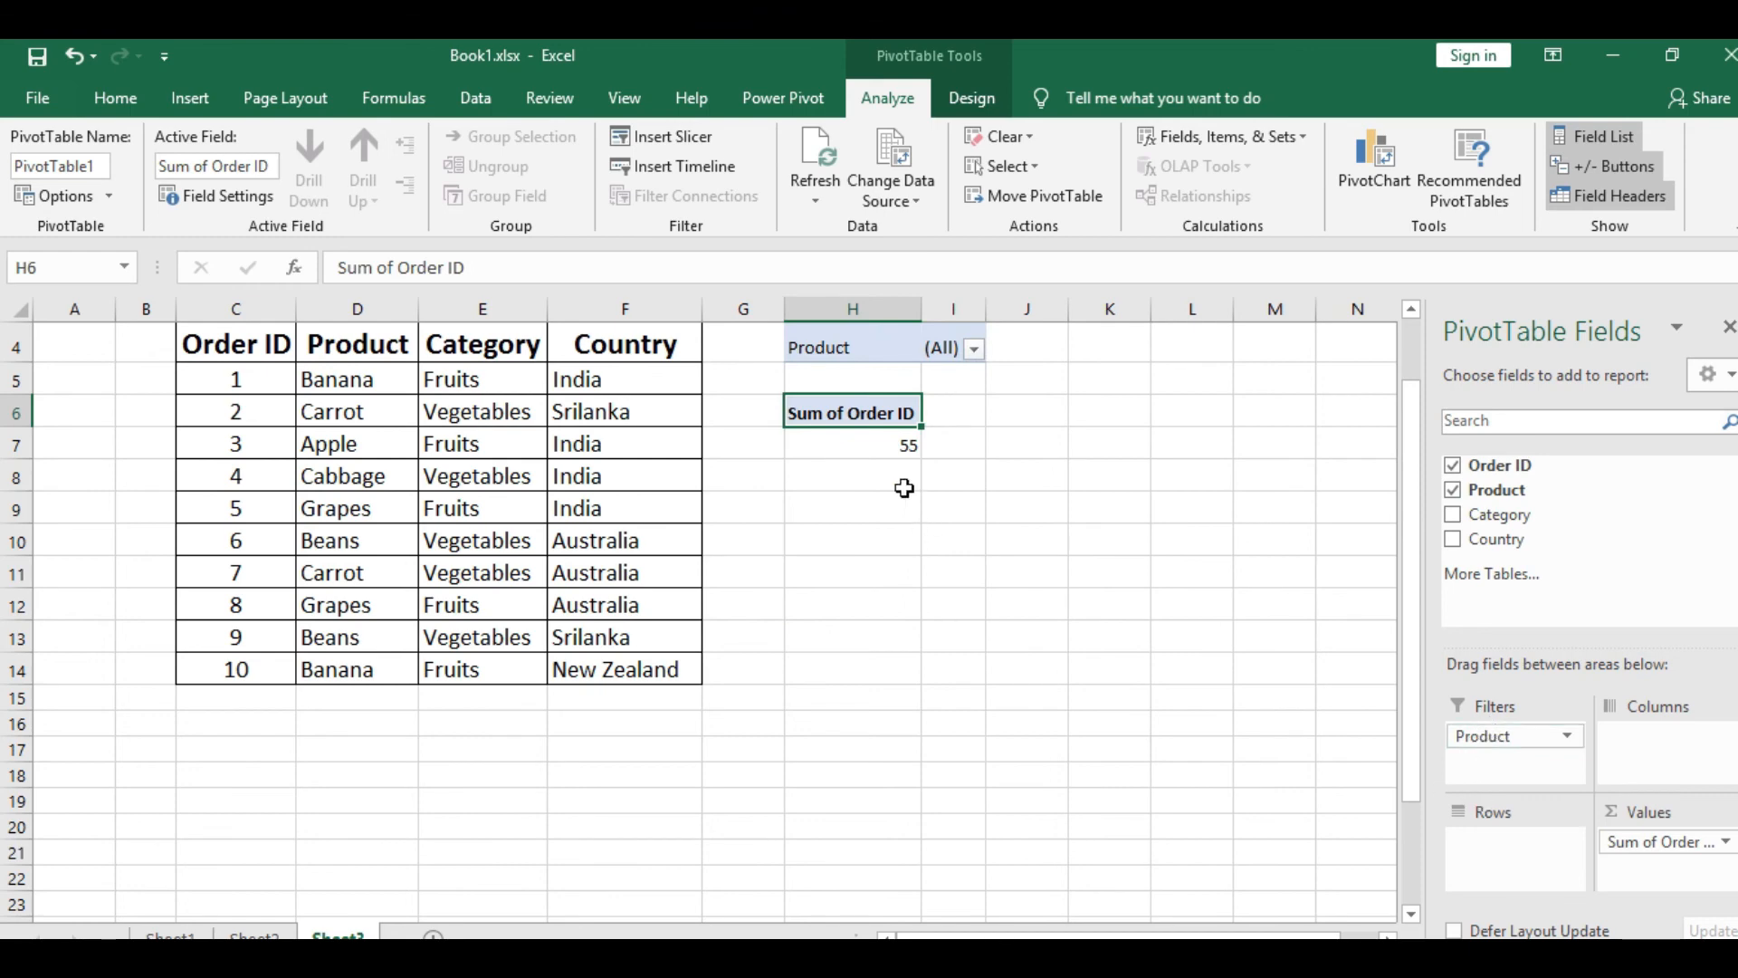
click(975, 349)
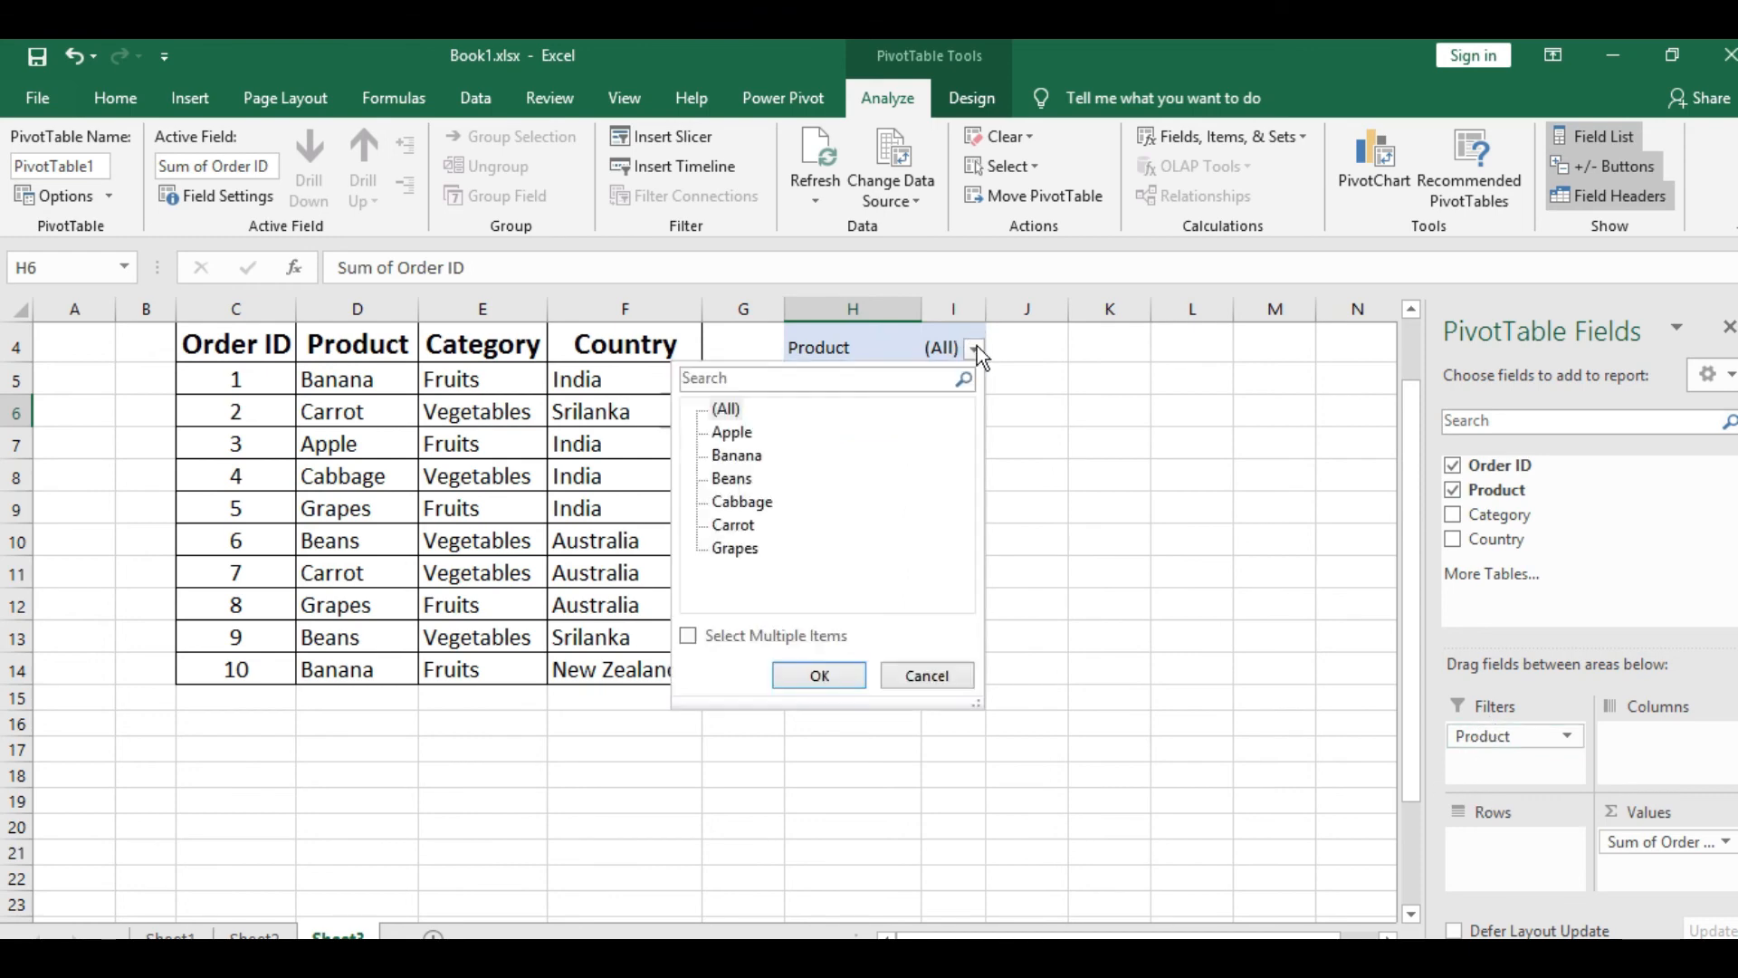
click(733, 434)
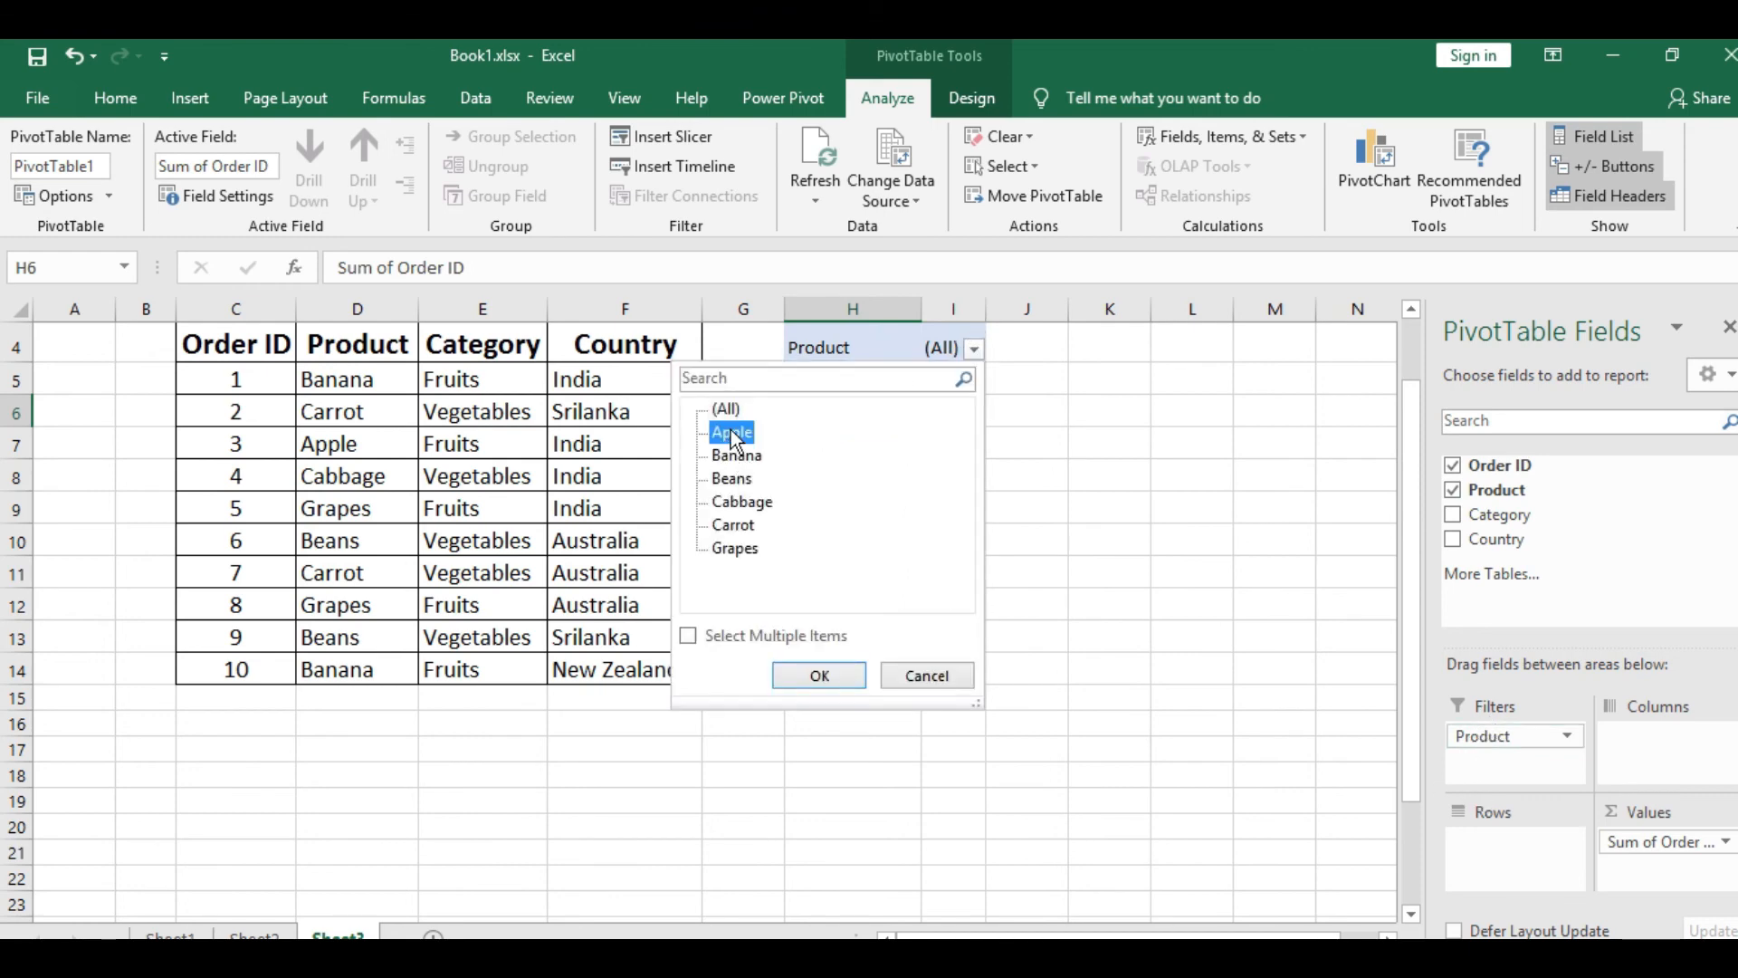
click(844, 677)
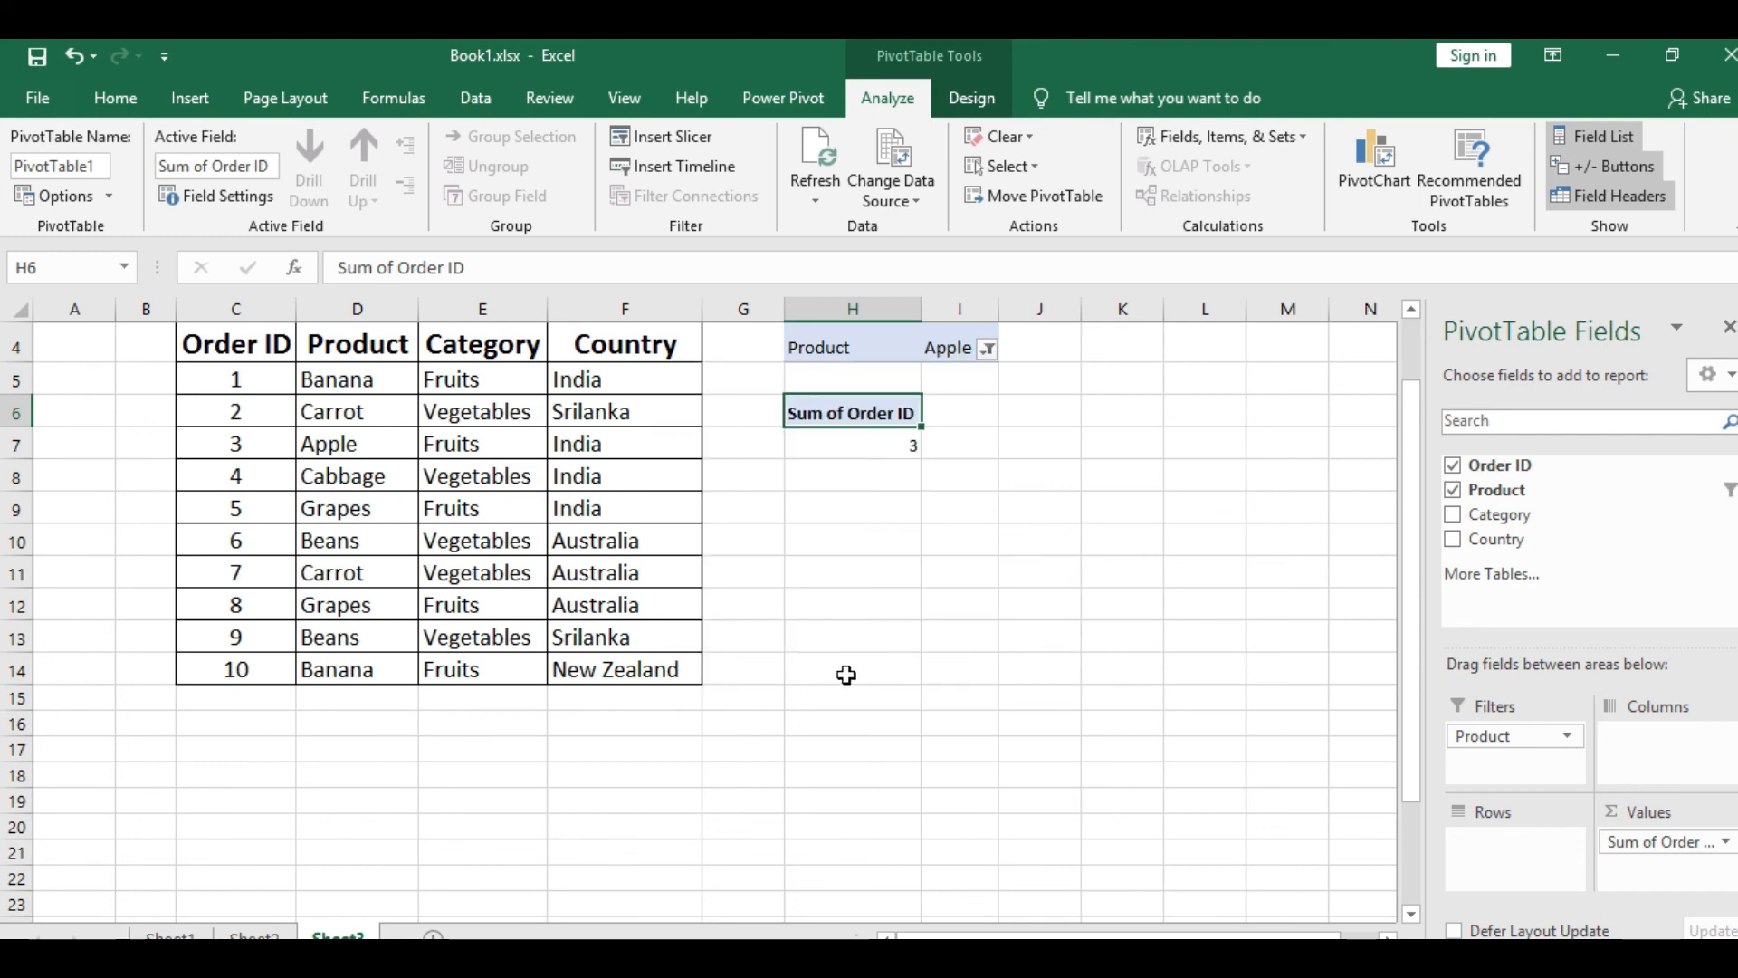
Step: Switch the PivotTable's Product filter to Cabbage
click(987, 349)
click(751, 503)
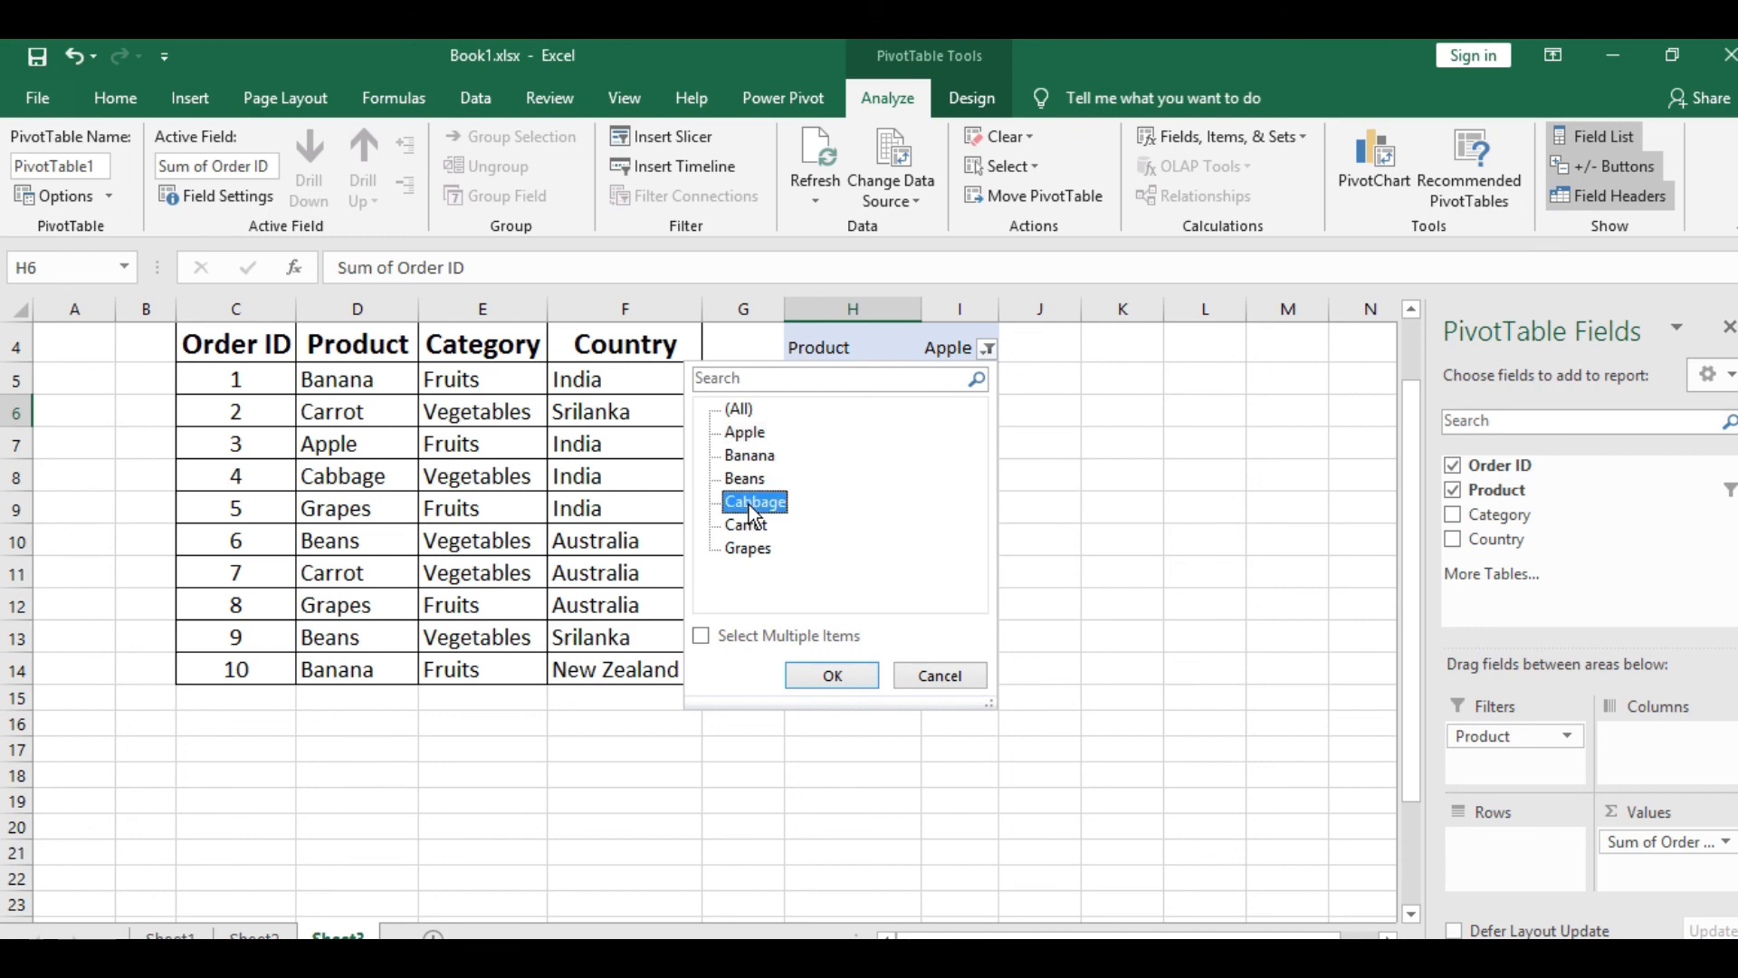
click(811, 679)
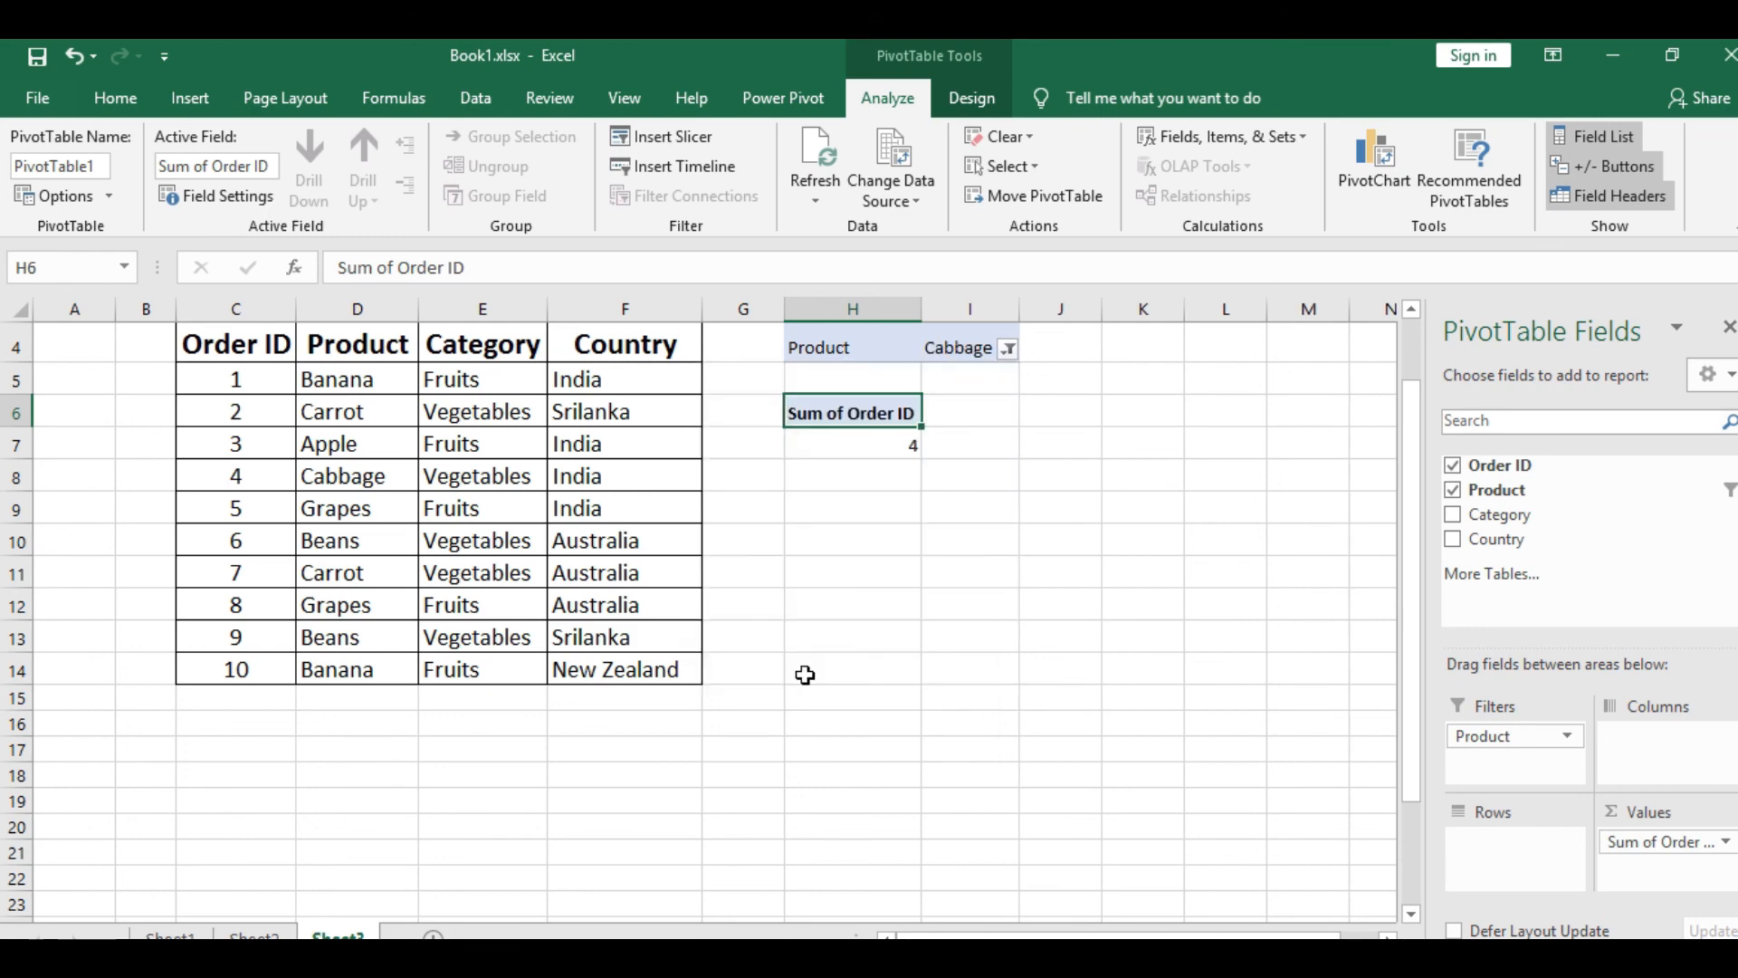
click(974, 346)
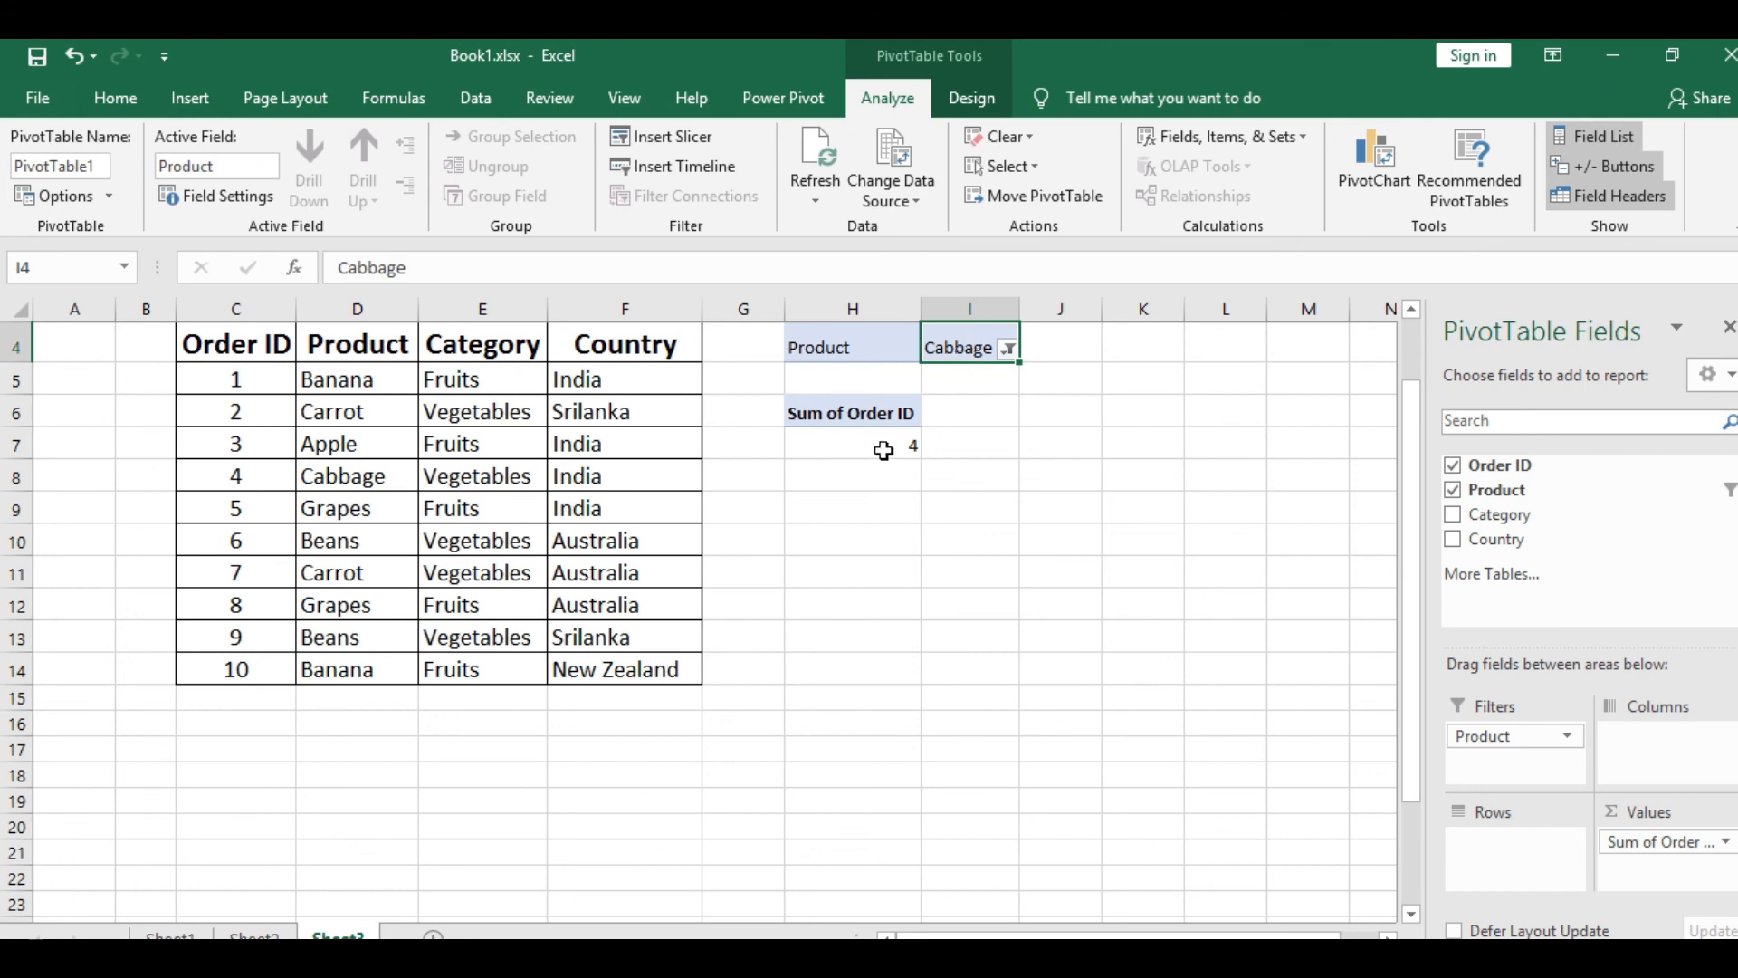
mouse_move(889, 450)
click(953, 422)
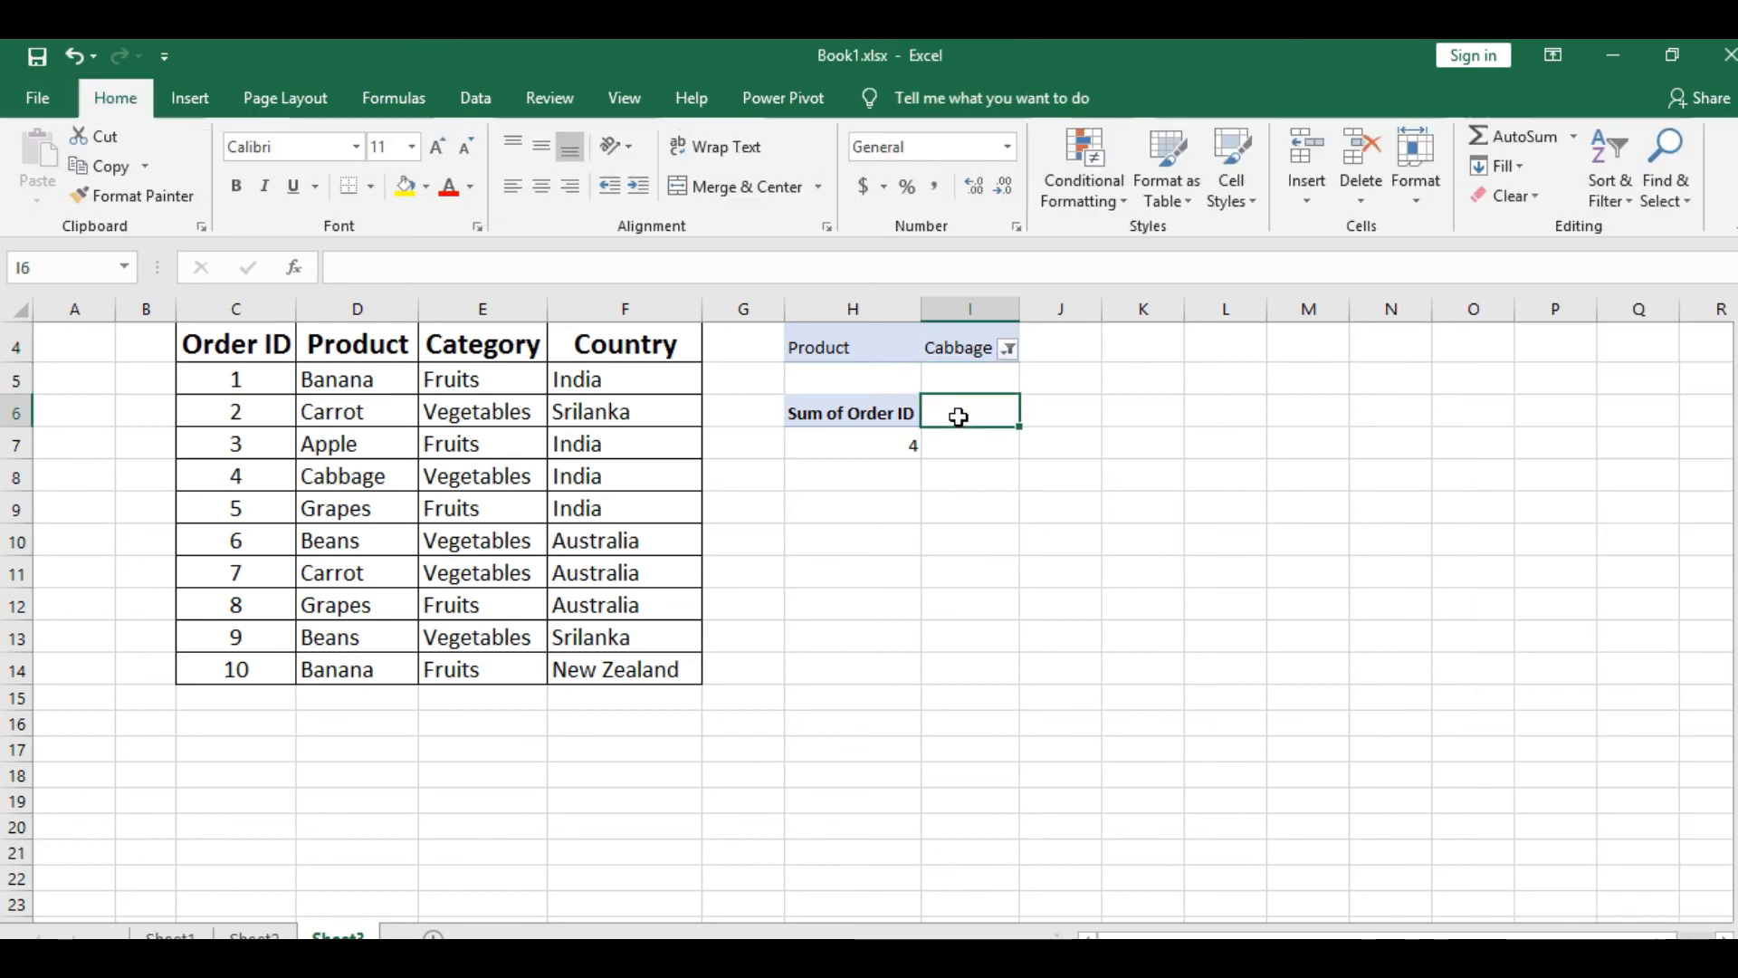
click(858, 413)
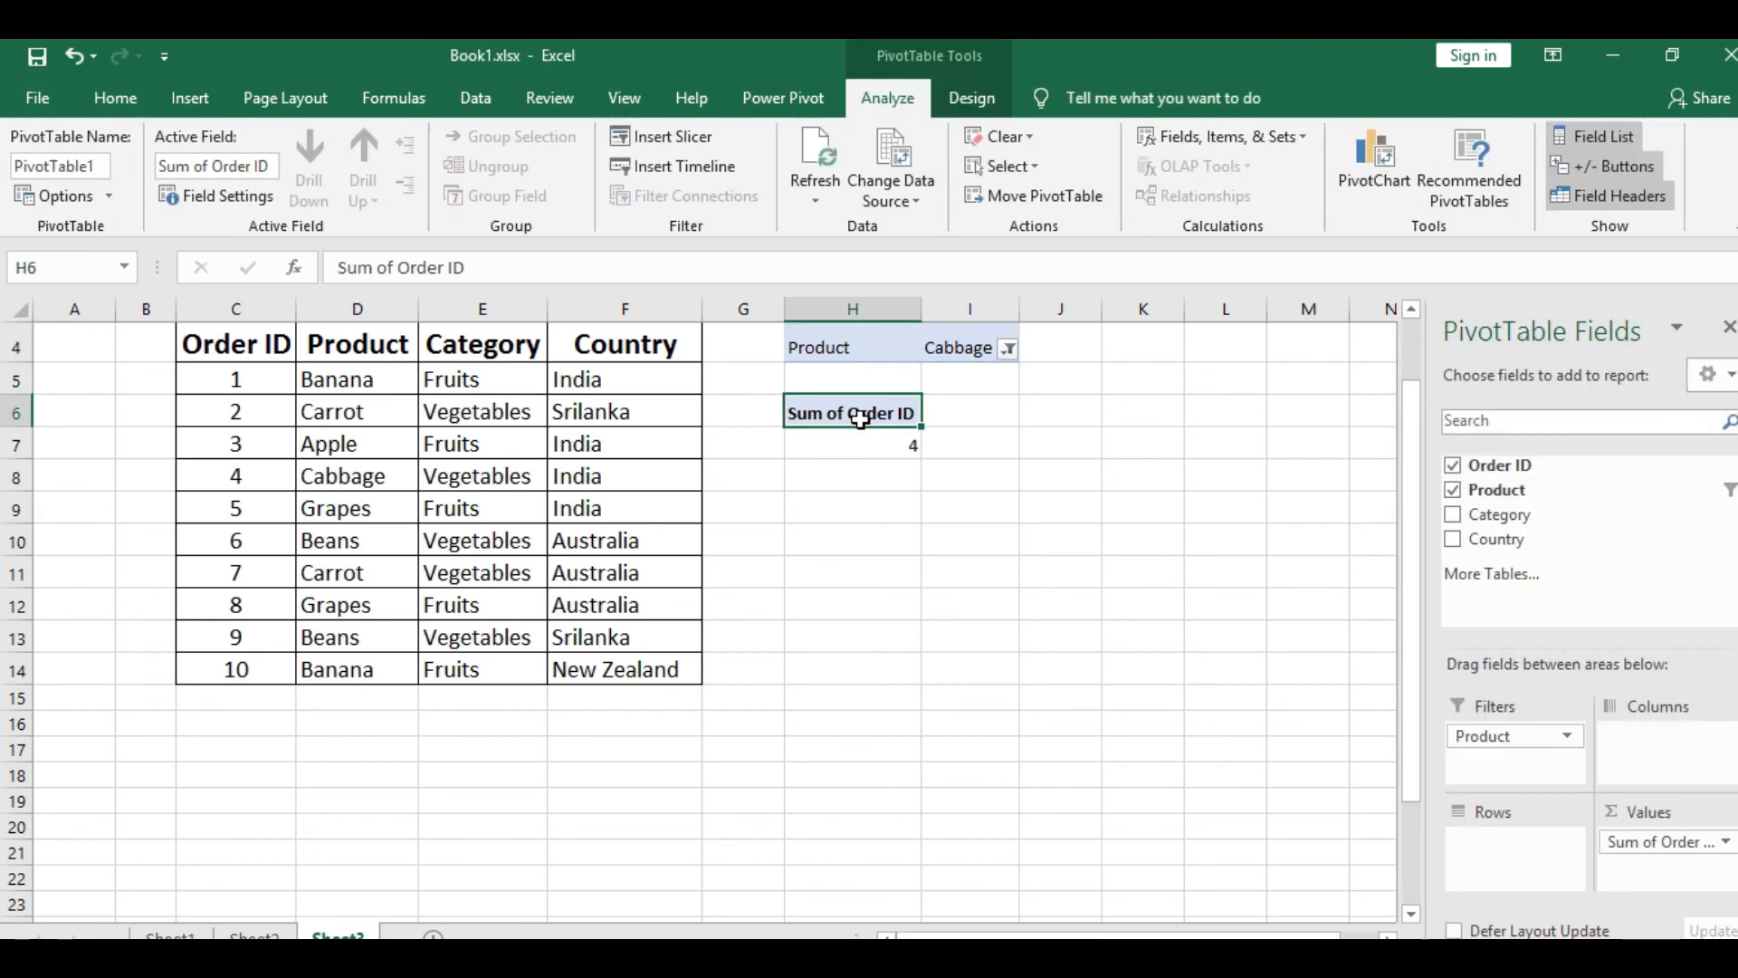
Step: Add the Category and Country fields as PivotTable row labels and set the Product filter to Banana
click(1454, 516)
click(1454, 540)
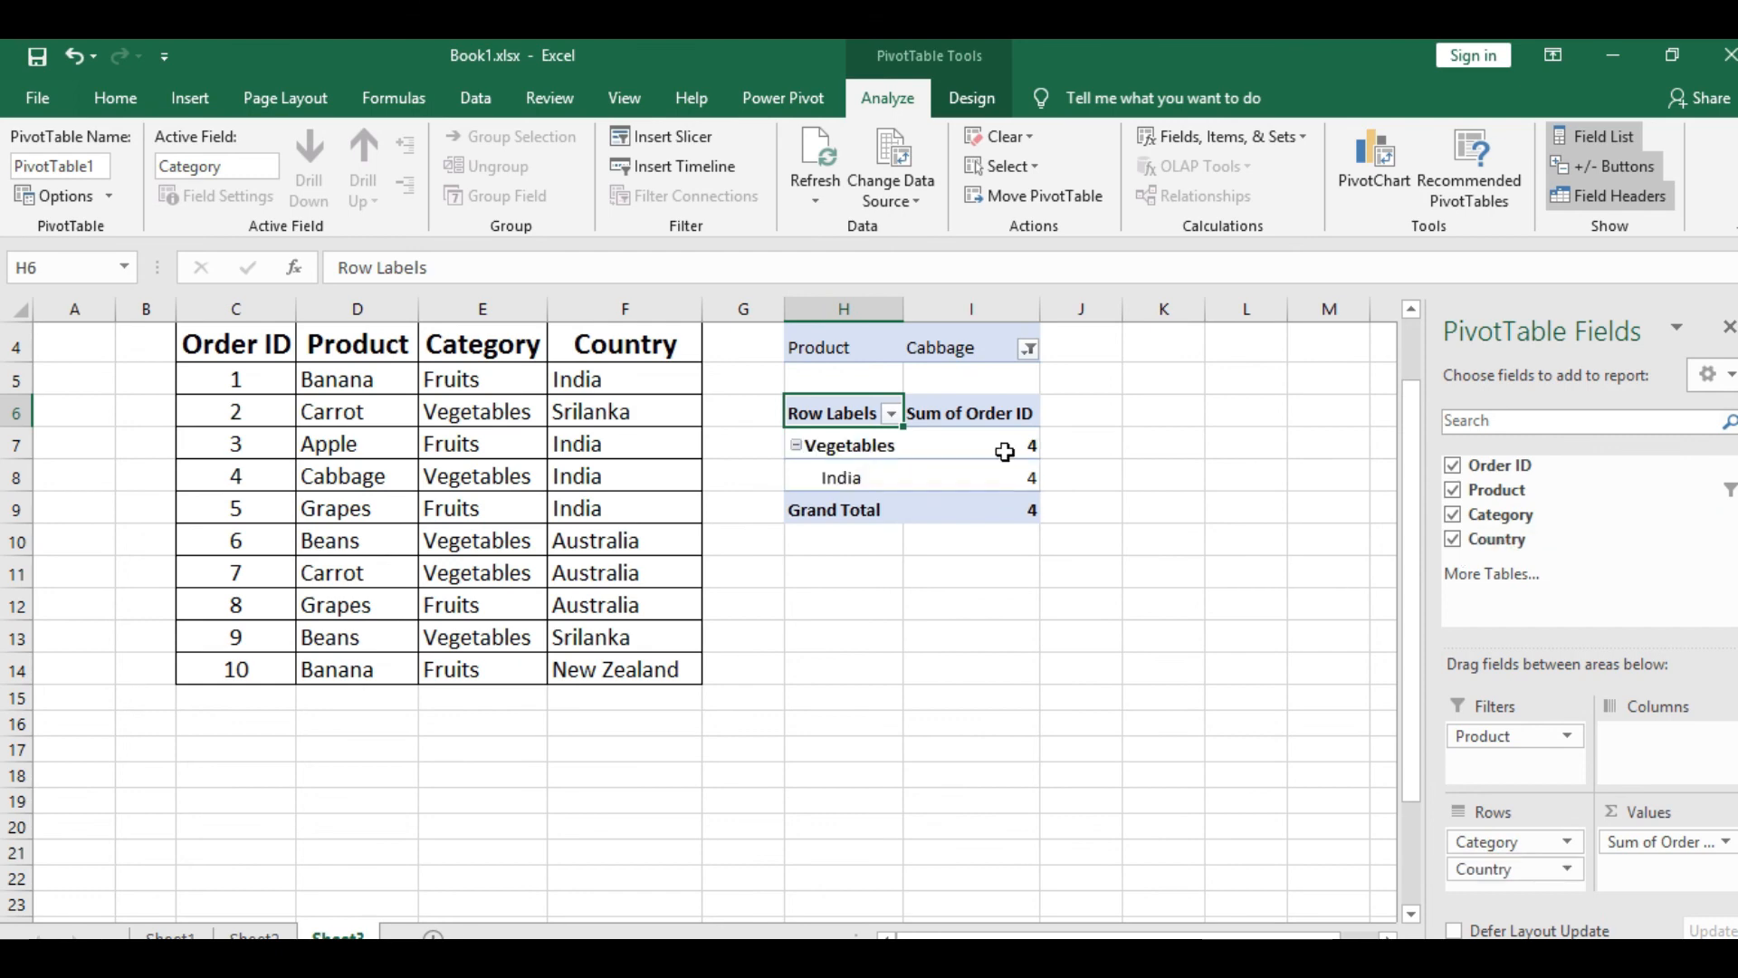
click(1028, 350)
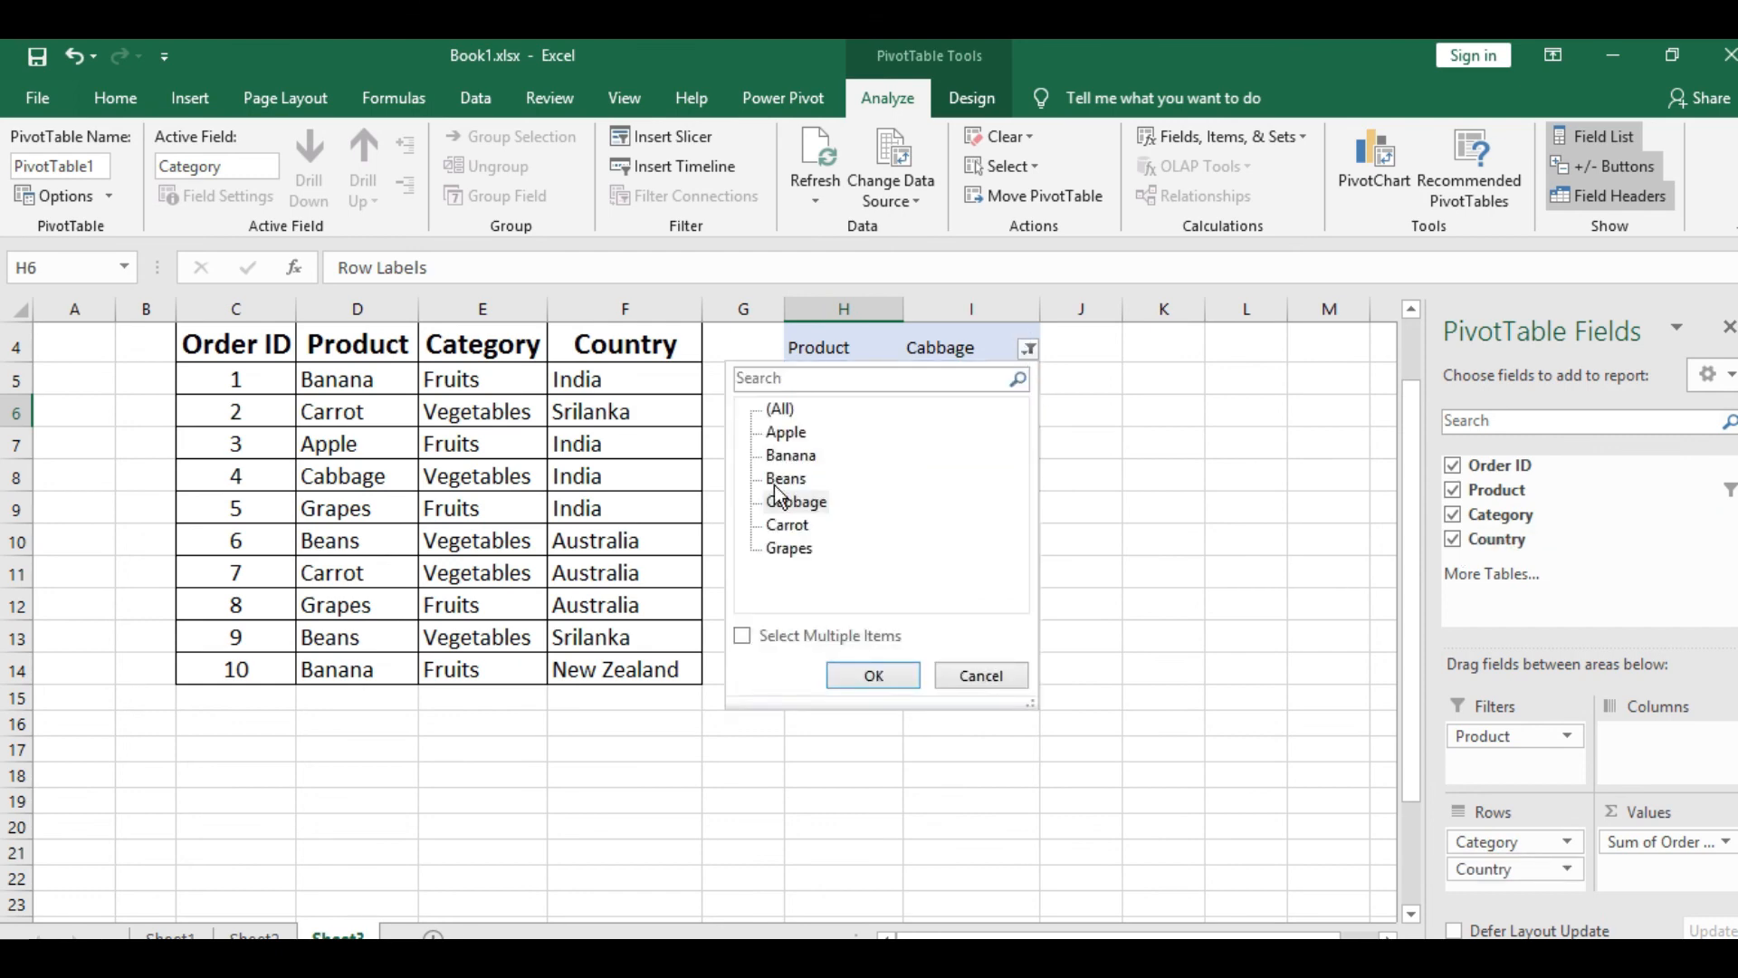
click(791, 456)
click(864, 676)
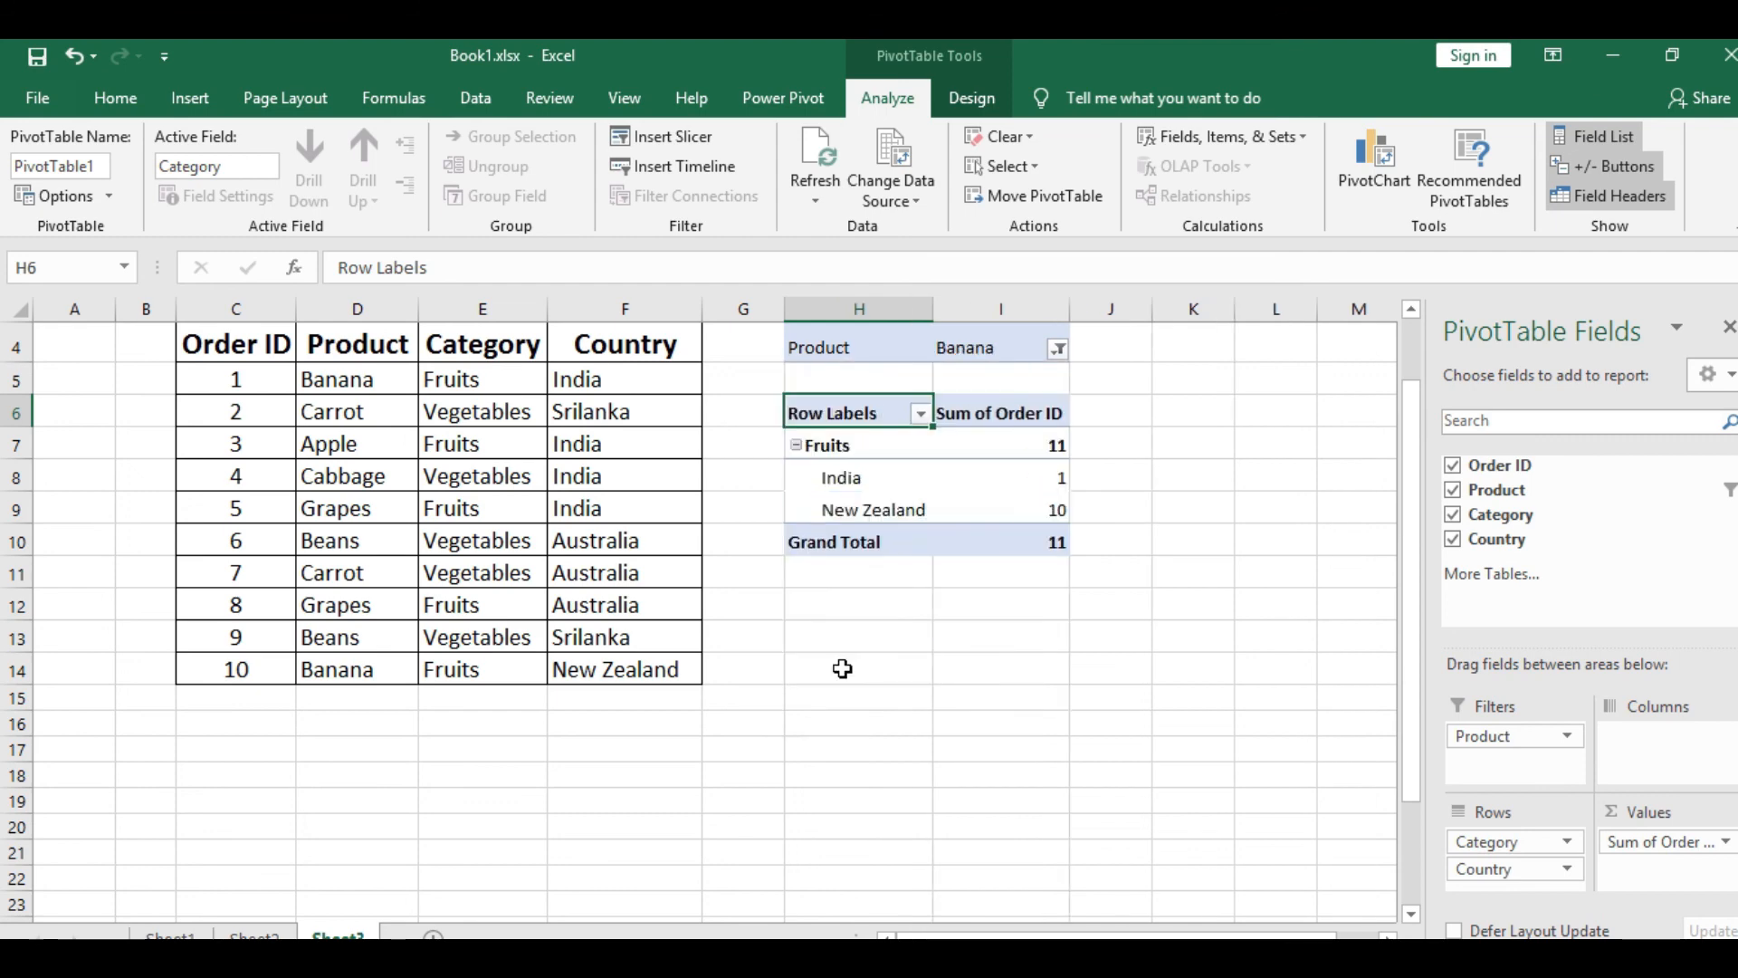